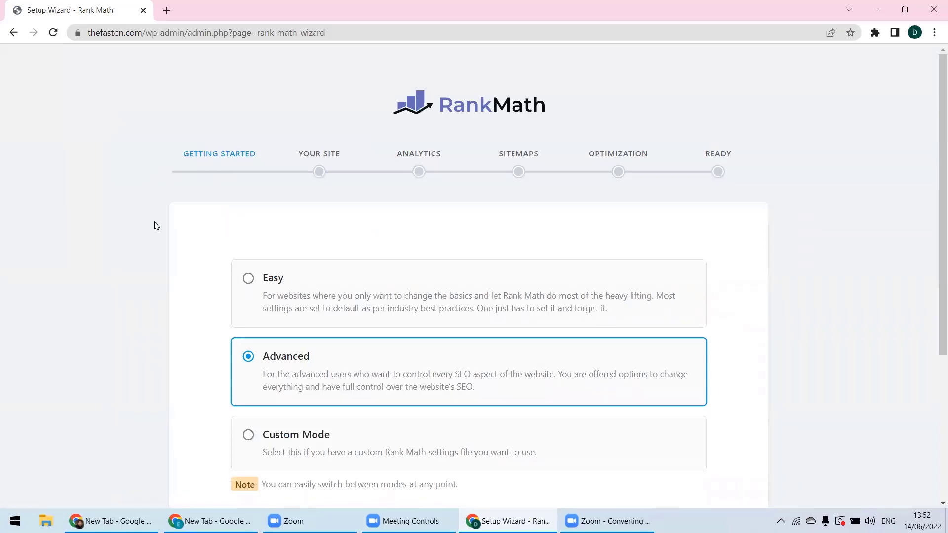
Reopen the Rank Math Setup Wizard from the plugin's dashboard and start it in Advanced mode
scroll(155, 224, down, 3)
scroll(159, 218, up, 3)
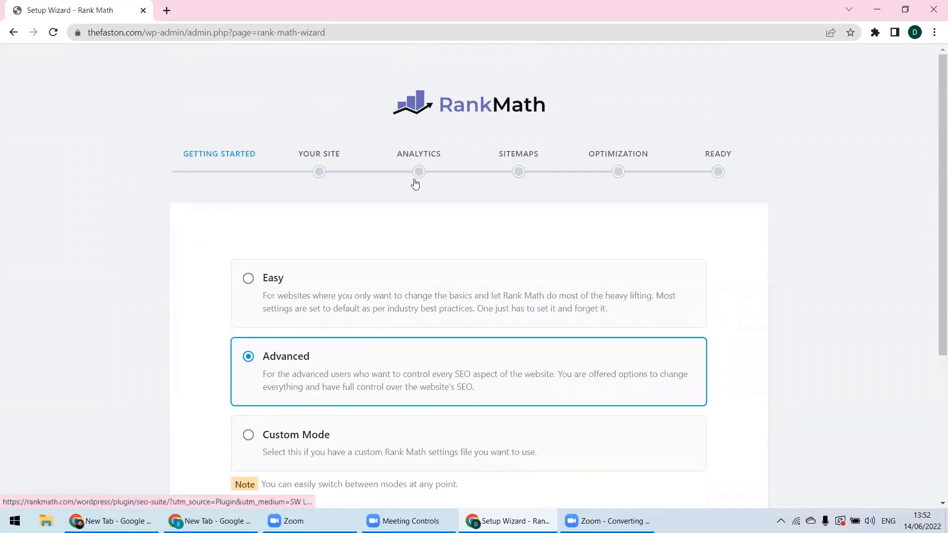
scroll(275, 218, down, 3)
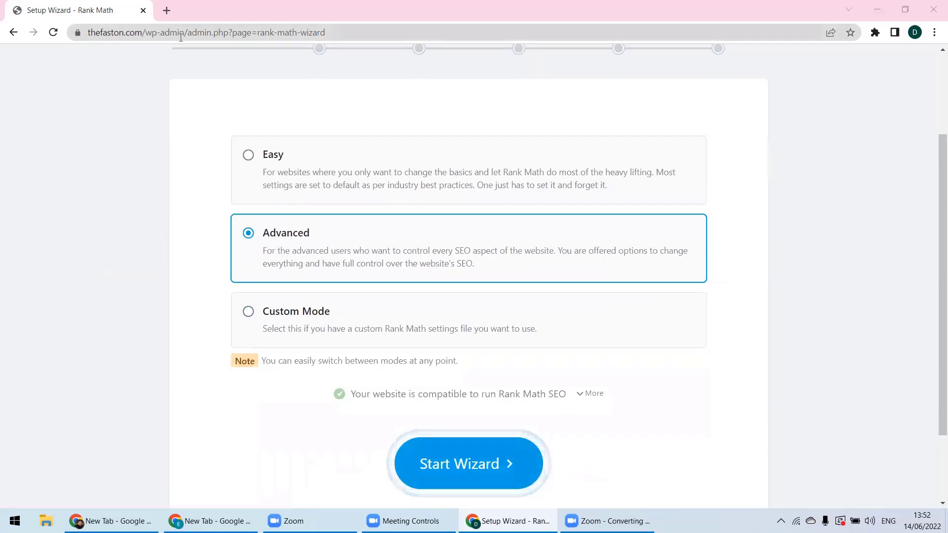
click(14, 32)
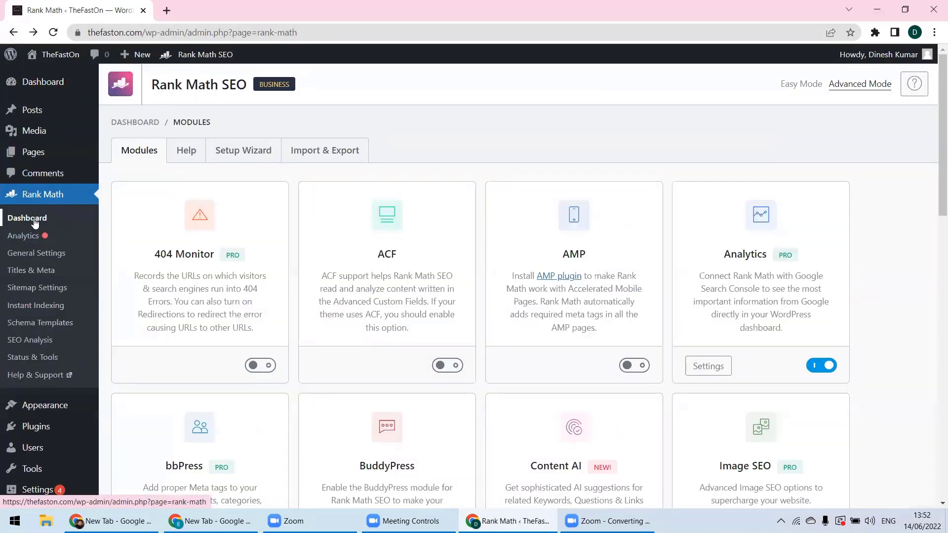
click(33, 221)
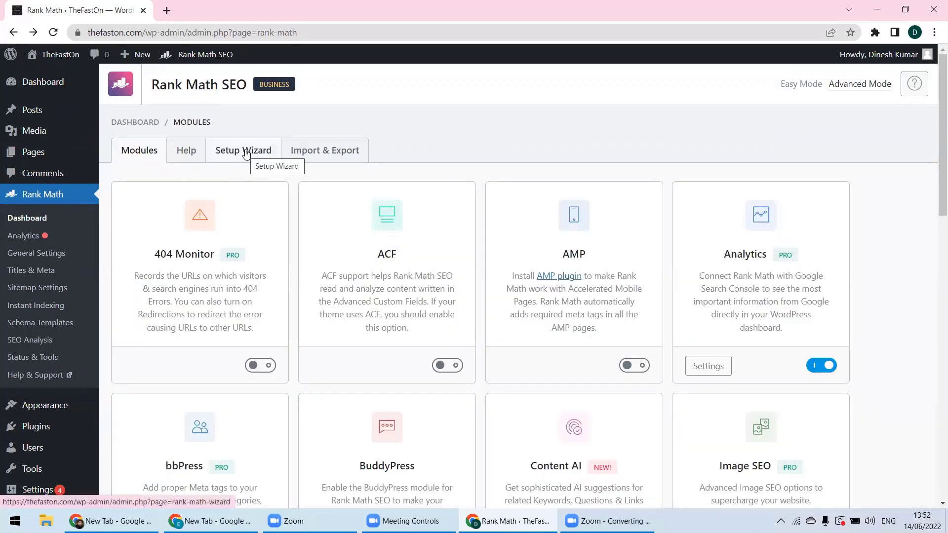
click(246, 154)
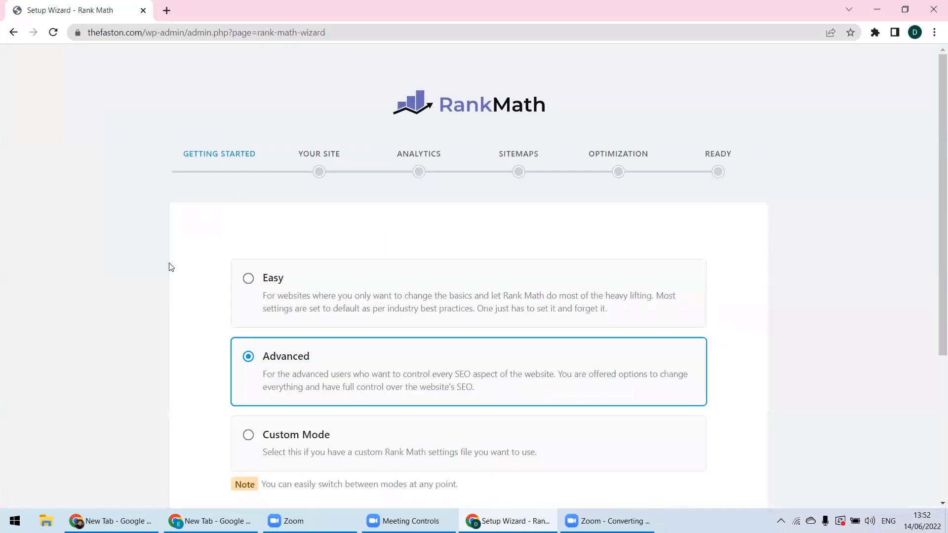
scroll(172, 267, down, 2)
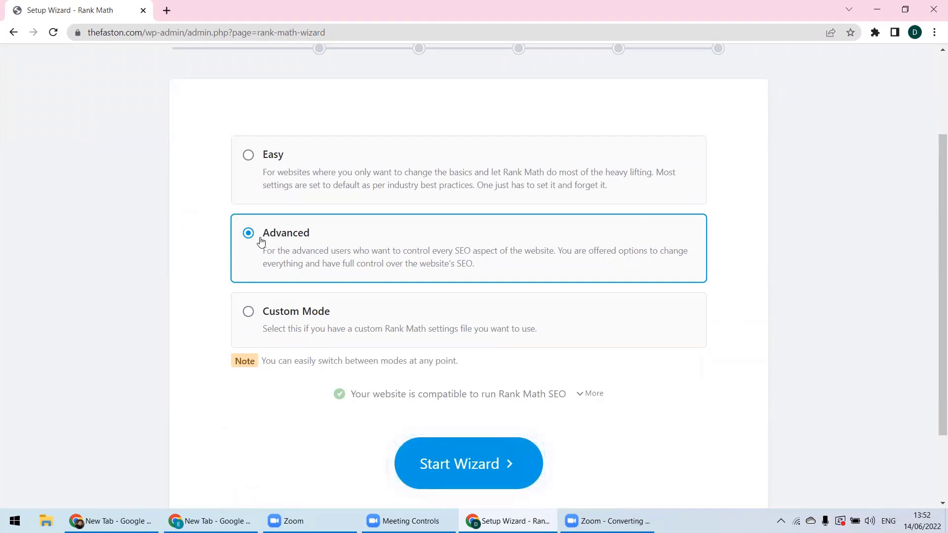
click(483, 468)
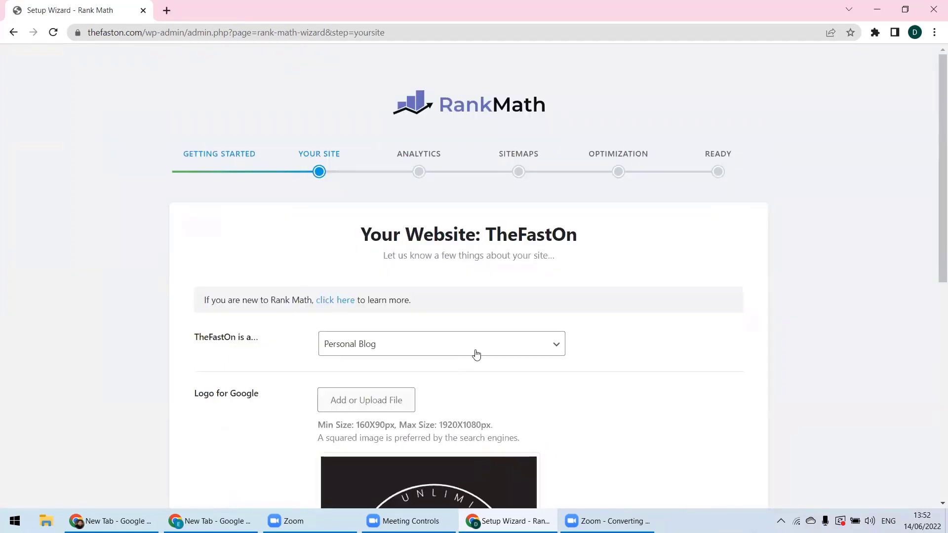
Set the website type for TheFastOn to Community Blog/News Site
scroll(678, 273, down, 3)
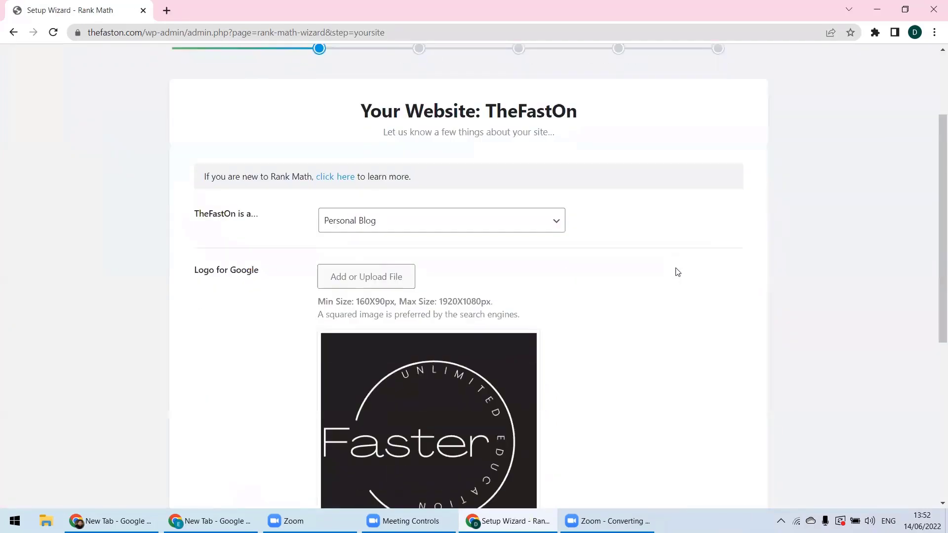
click(223, 220)
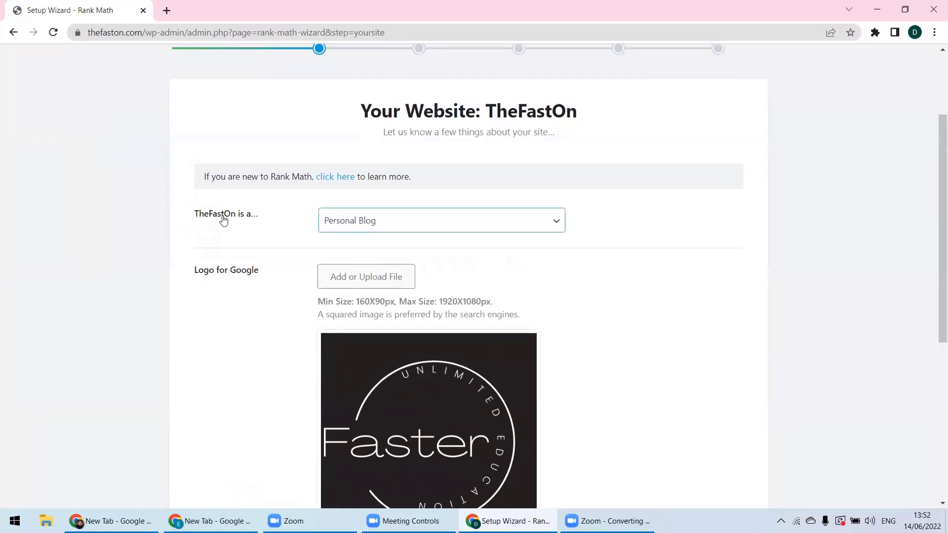
click(394, 226)
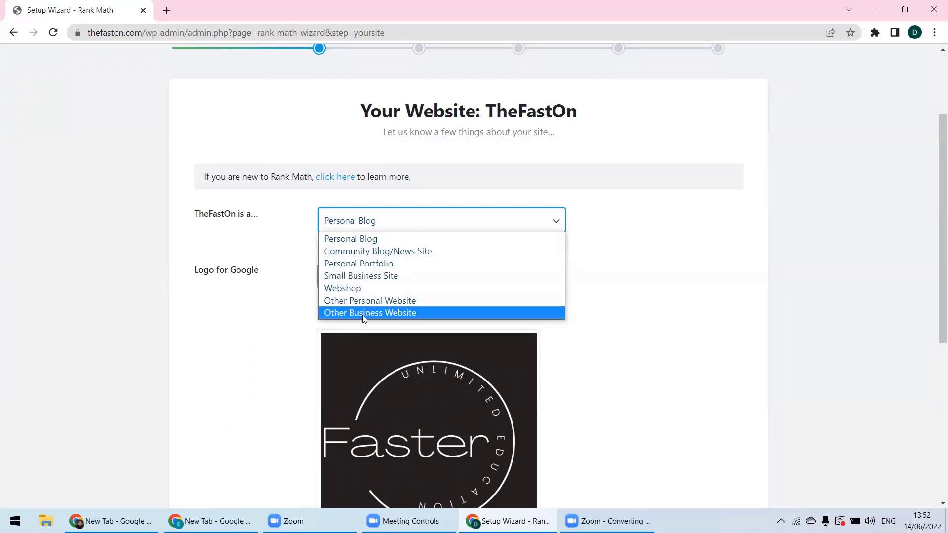
click(408, 253)
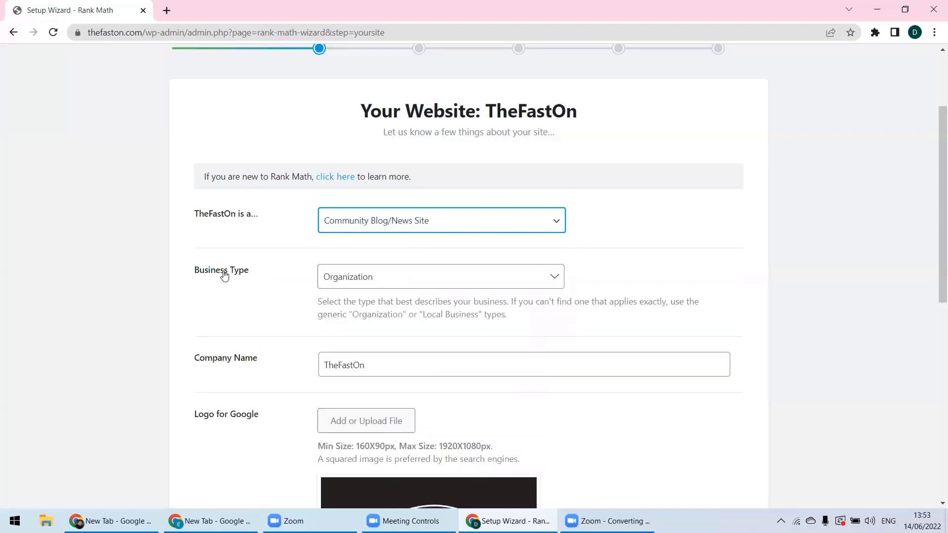
Look through the available business types and set the Business Type to Educational Organization
click(351, 278)
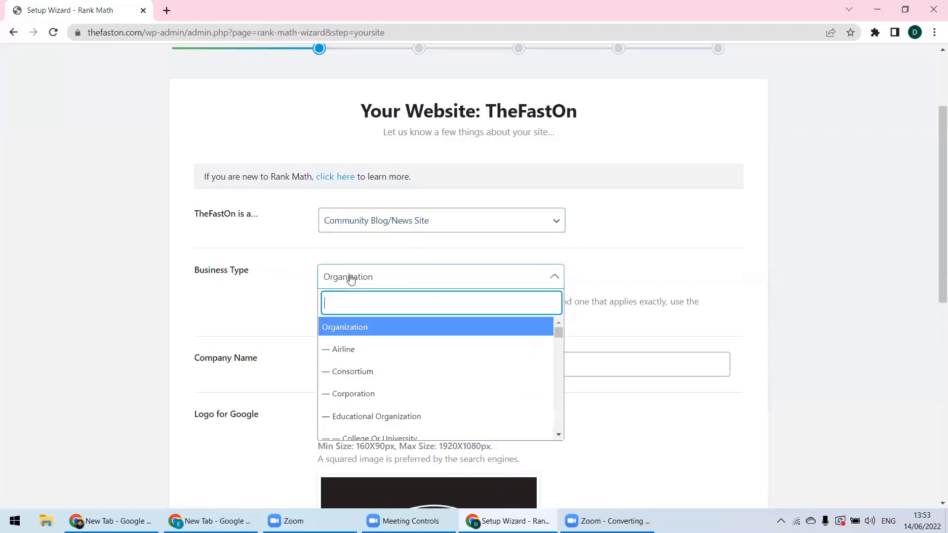
scroll(392, 383, down, 2)
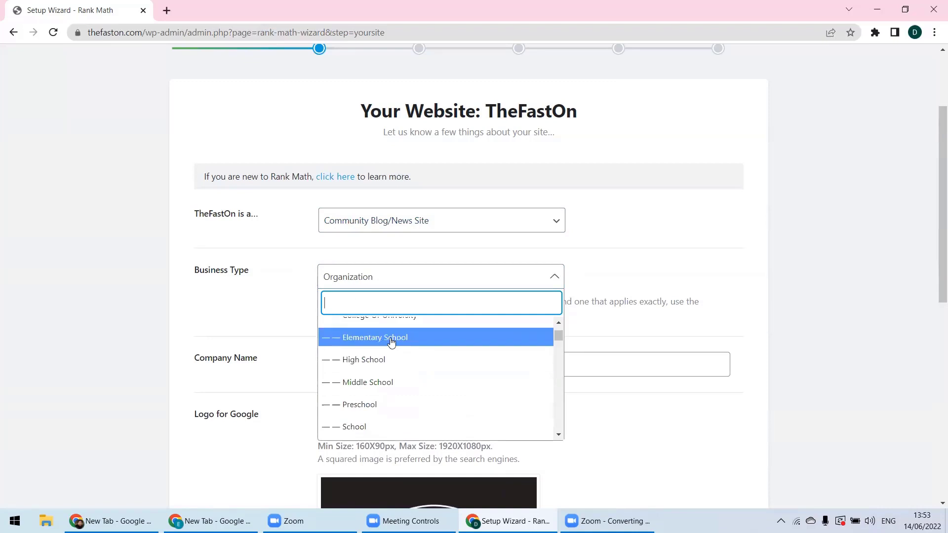
scroll(420, 368, up, 1)
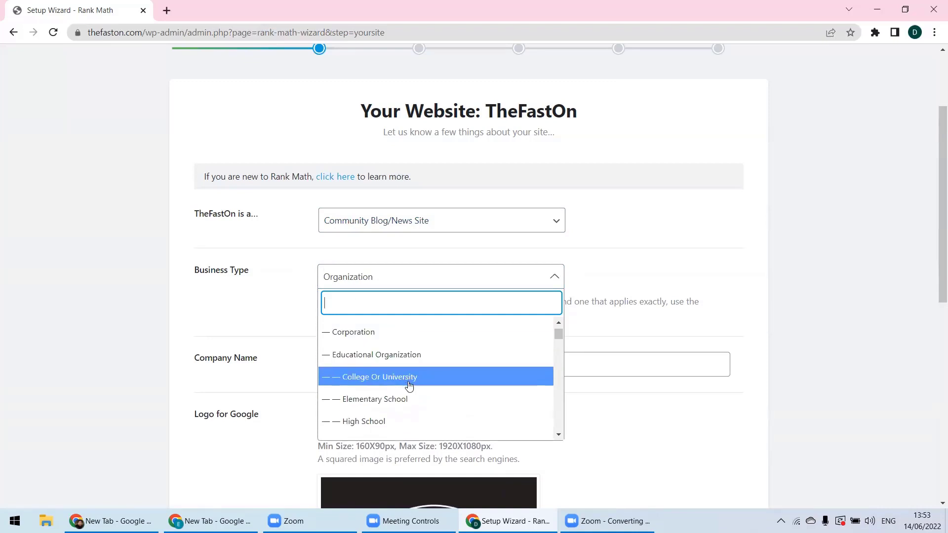
scroll(410, 390, down, 5)
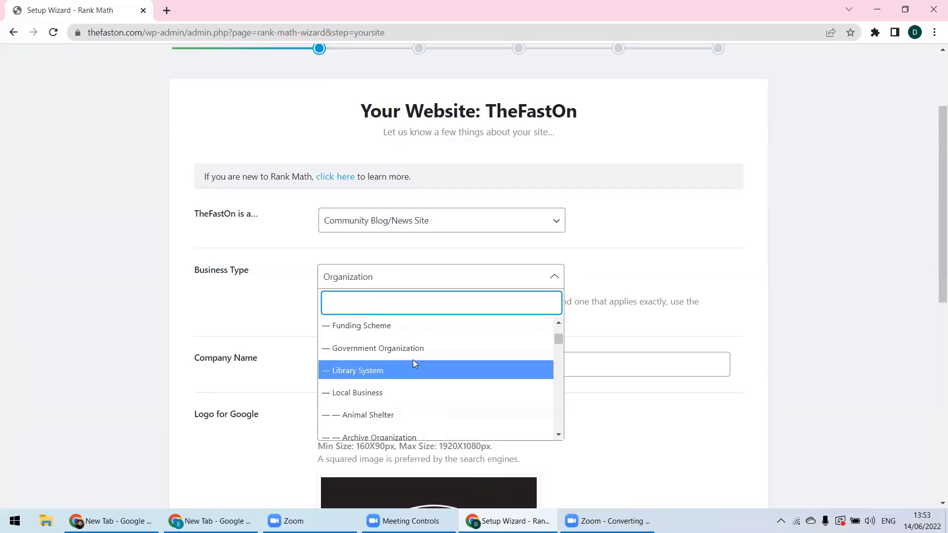
scroll(412, 375, down, 5)
scroll(417, 375, down, 8)
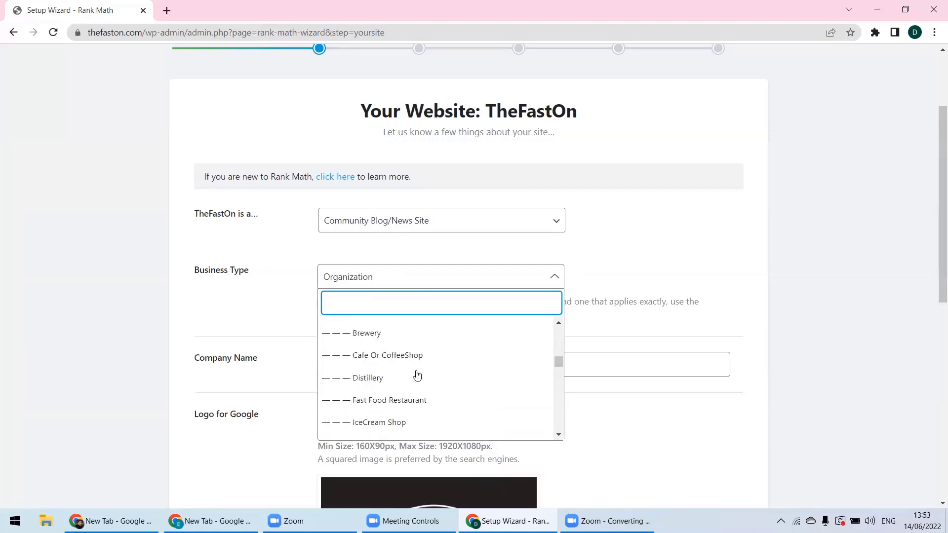
scroll(417, 375, up, 15)
scroll(417, 375, up, 3)
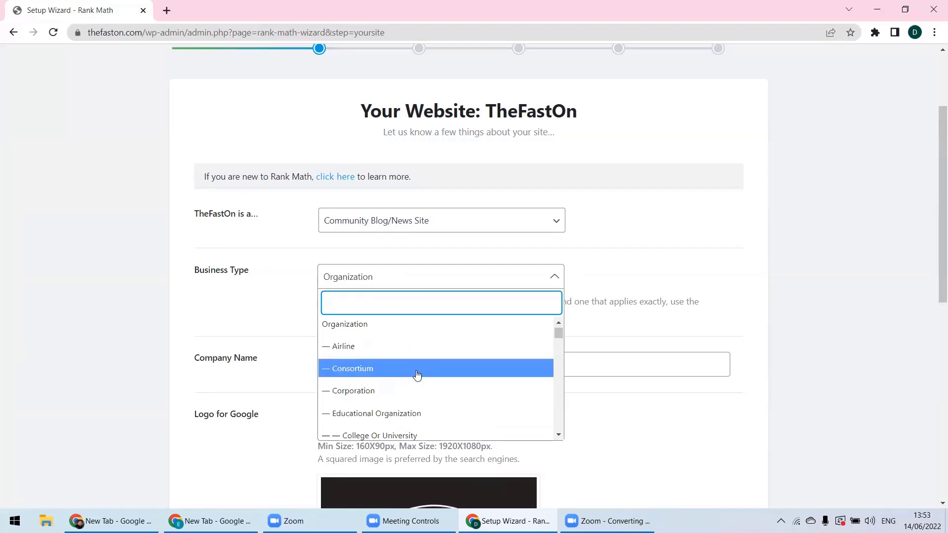
scroll(415, 371, down, 2)
click(410, 359)
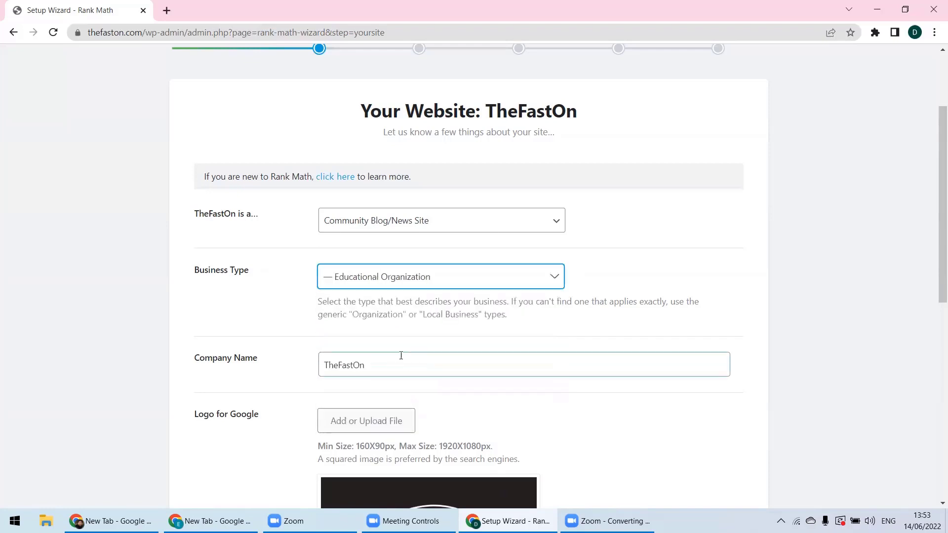
Inspect the selected Google logo image in the media library, and close the library
scroll(182, 310, down, 1)
scroll(182, 310, down, 3)
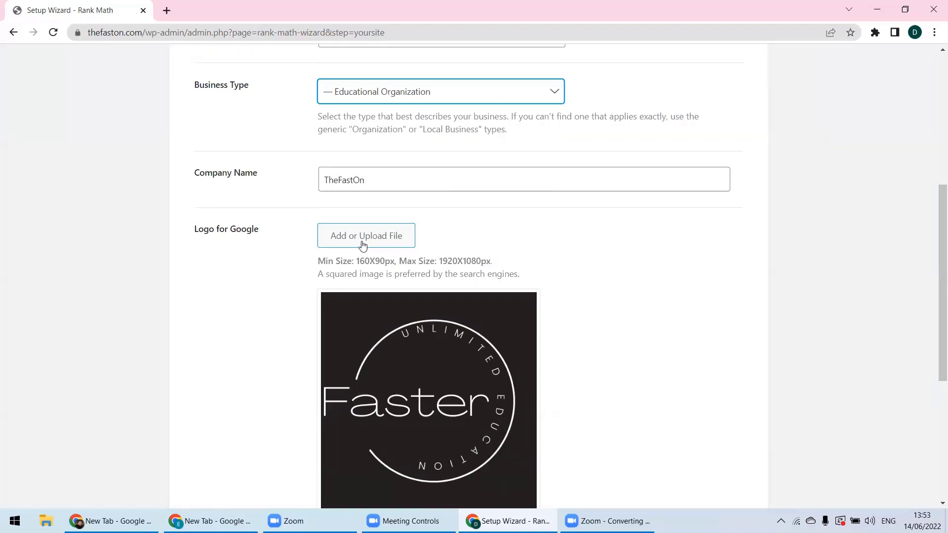
scroll(385, 239, down, 2)
scroll(385, 239, up, 2)
click(386, 239)
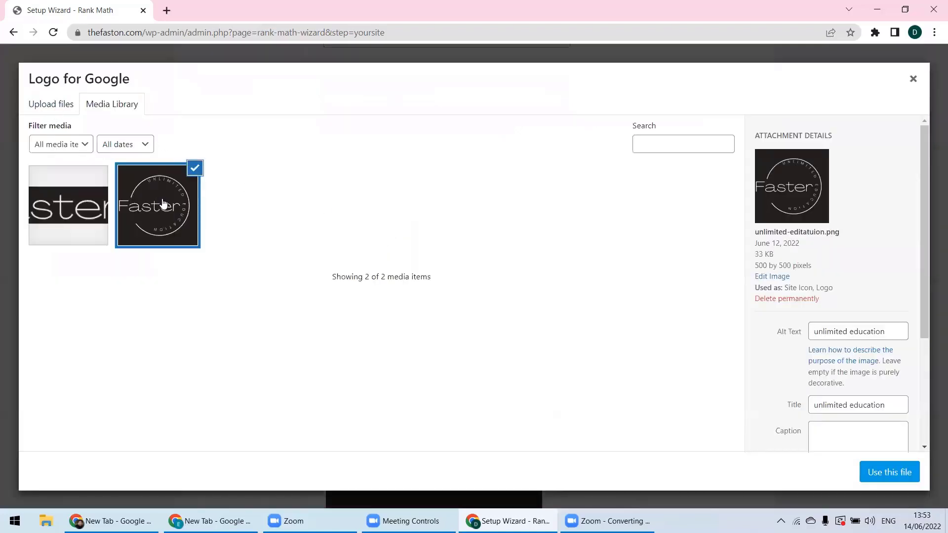
click(914, 78)
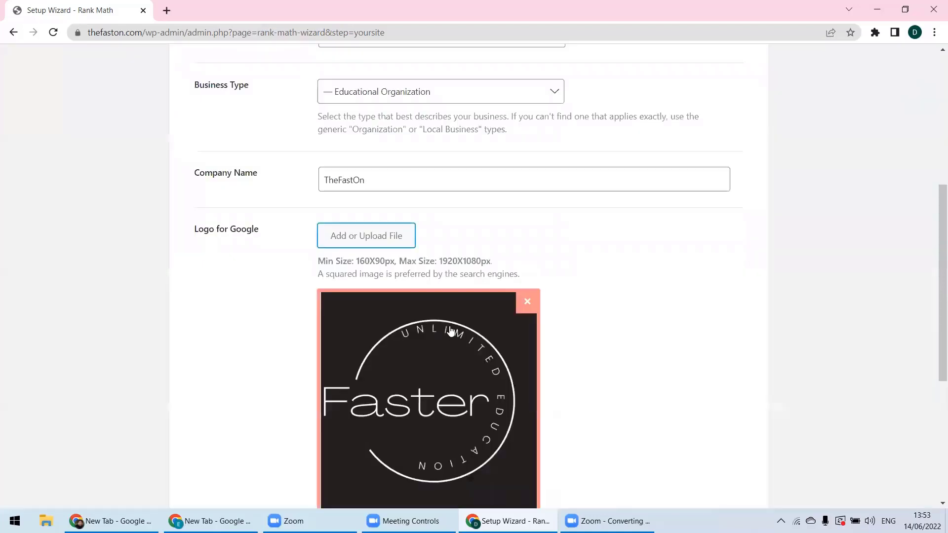
Review the Default Social Share Image setting and load facebook.com in the other Chrome window
scroll(448, 321, down, 5)
drag(230, 305, 295, 309)
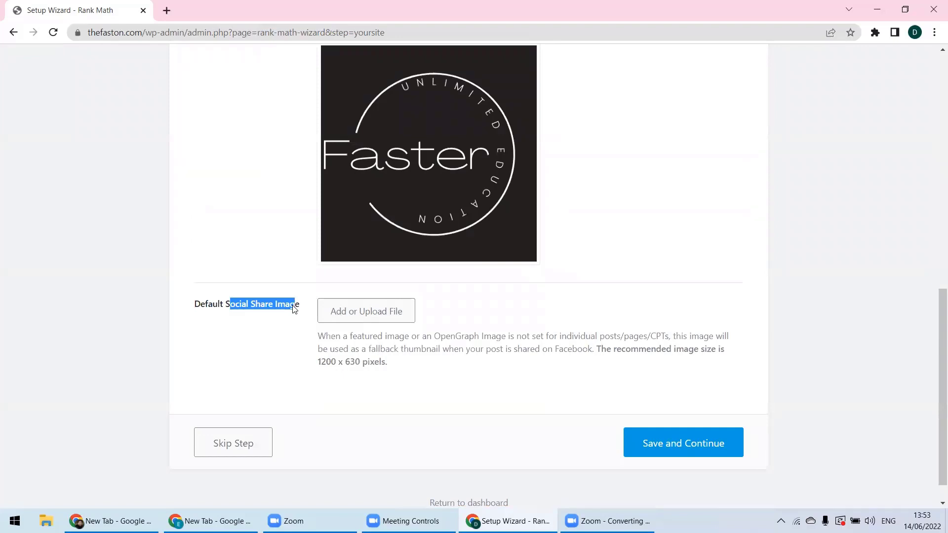
click(126, 521)
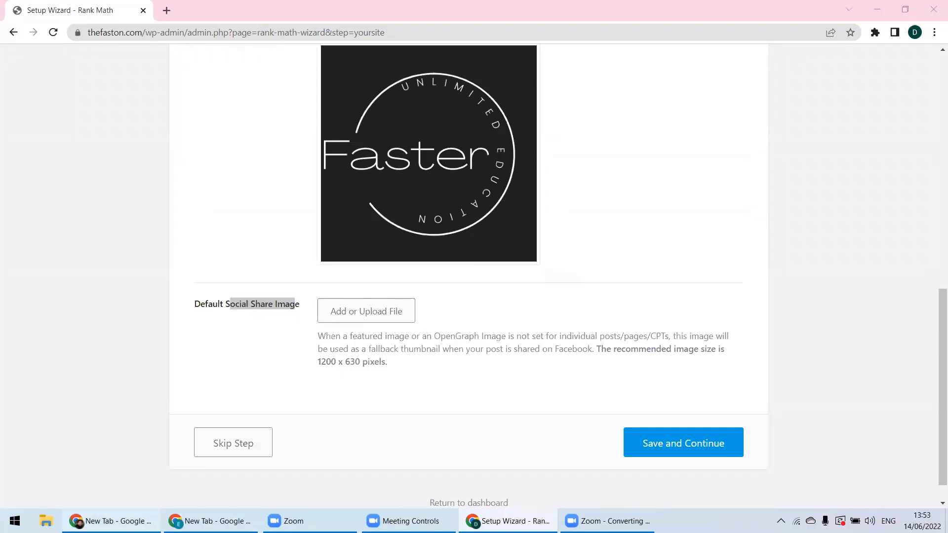
text(facebook.com)
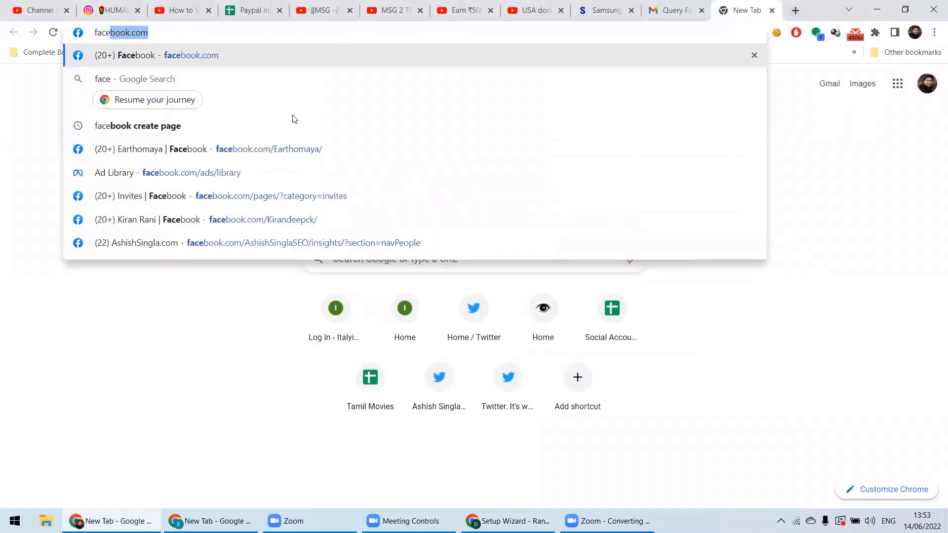
click(200, 33)
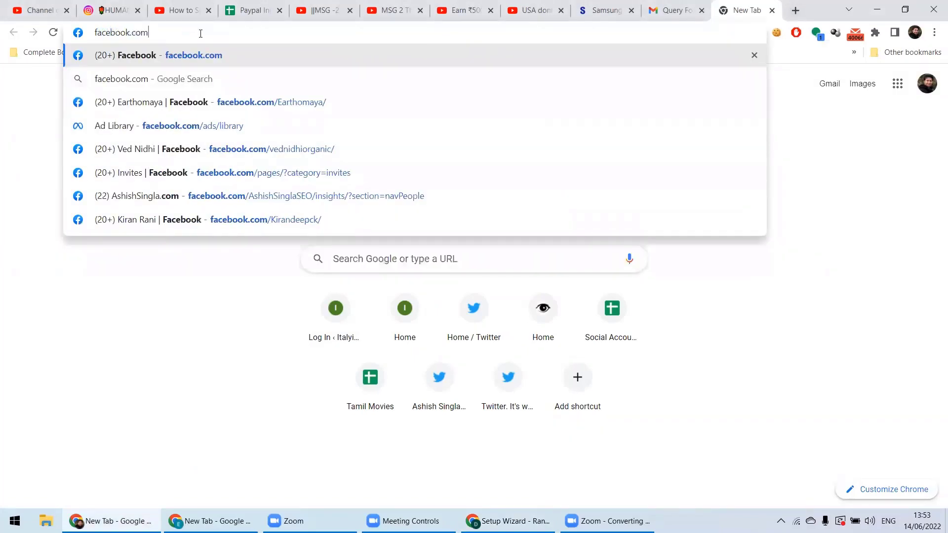
key(Return)
Load thefaston.com in a new tab beside the setup wizard
click(212, 521)
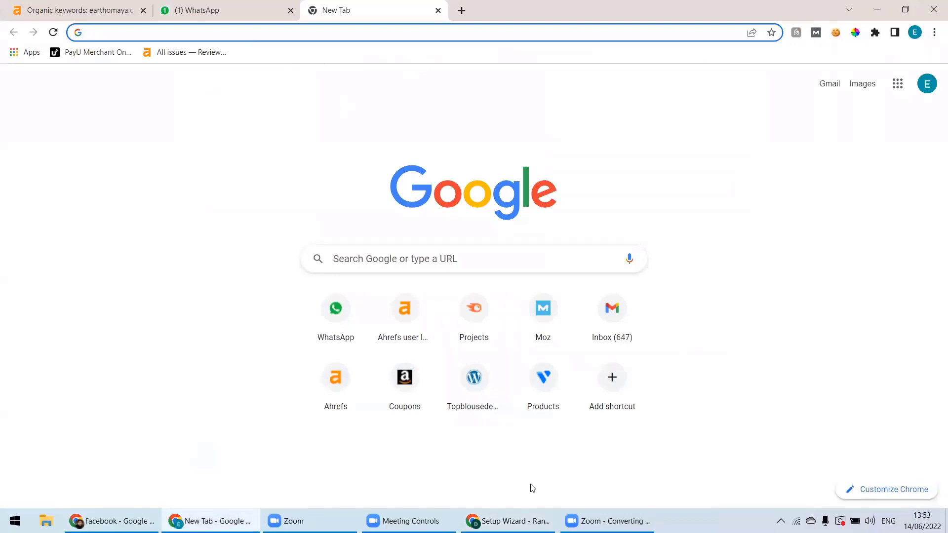
click(169, 13)
text(thefaston.com)
key(Return)
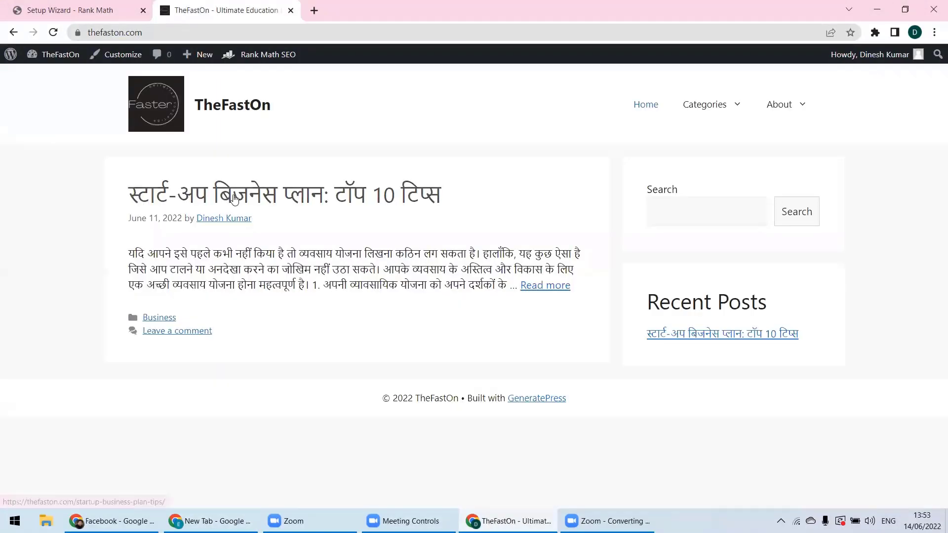
Open the startup business plan post on TheFastOn and copy its web address
click(237, 192)
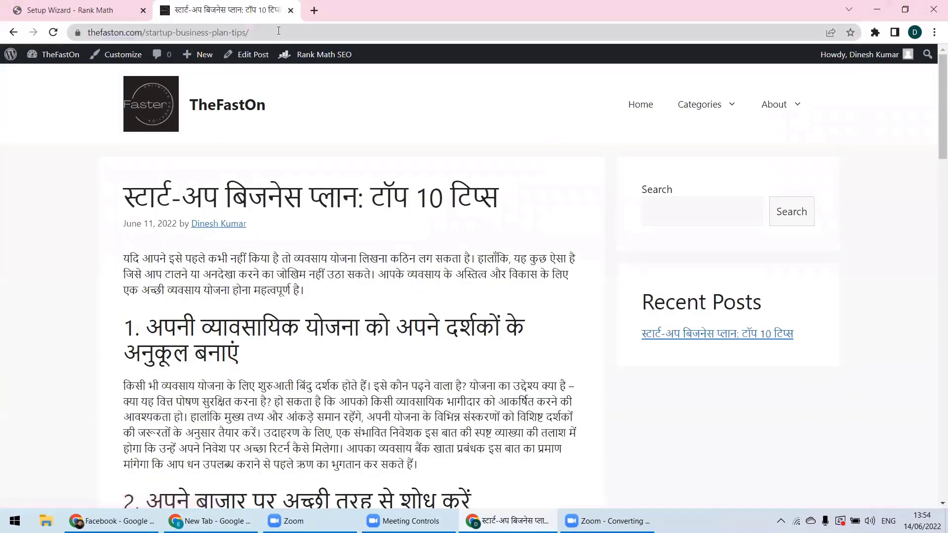
click(277, 32)
right_click(276, 33)
click(296, 117)
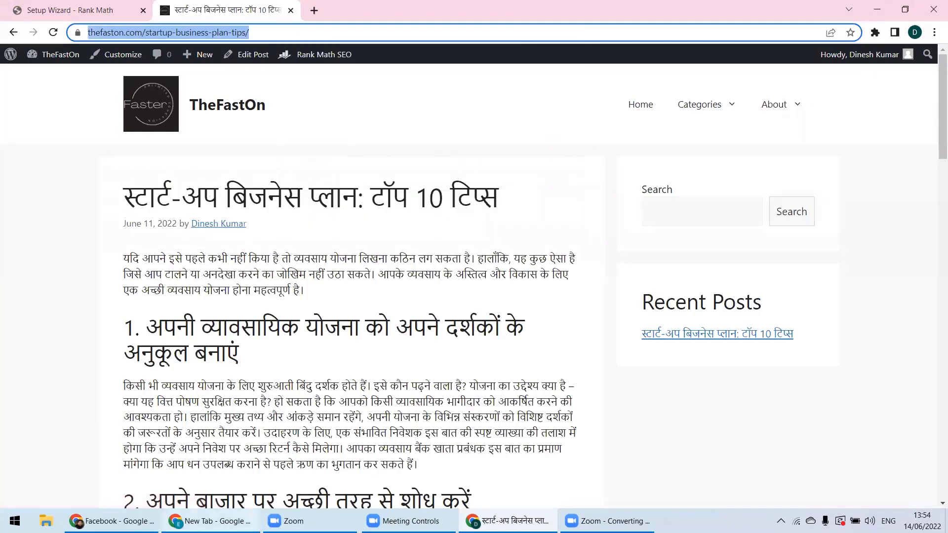
Start a new Facebook post and paste the article link into it to generate the link preview
click(113, 521)
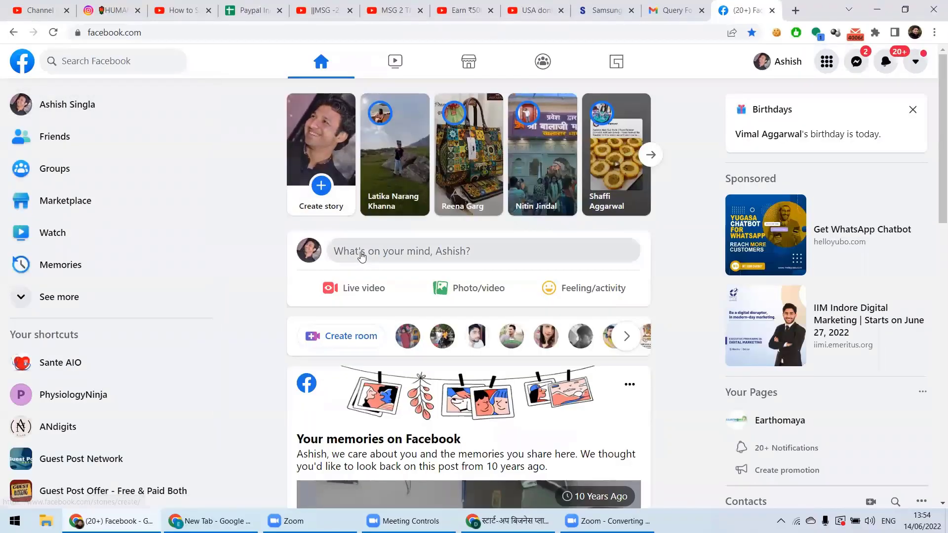
click(361, 252)
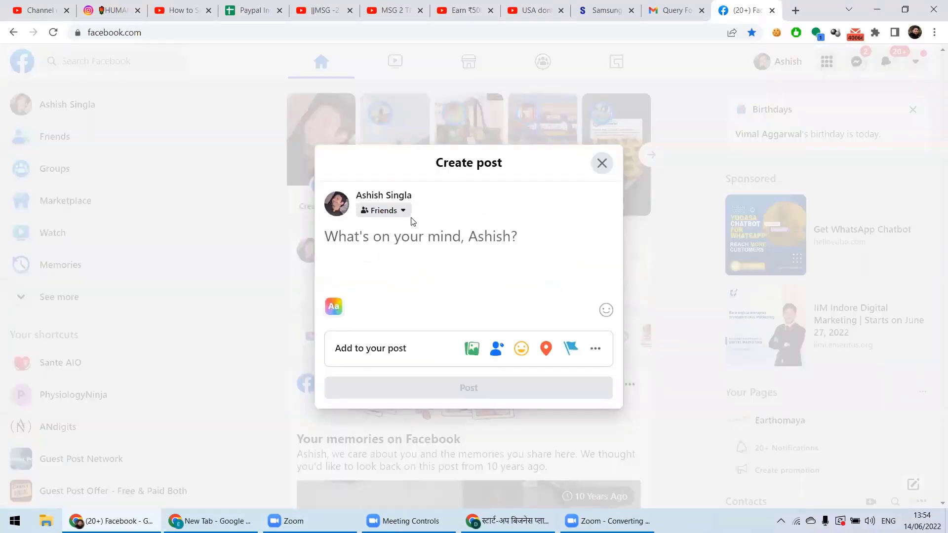
key(ctrl+v)
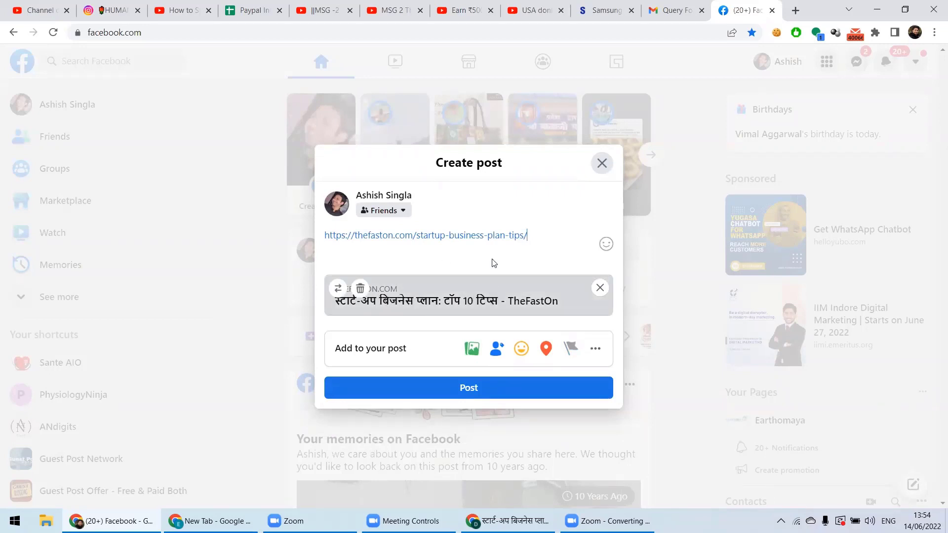
Return to the startup business plan article and look through it from the title to the comment section
click(877, 9)
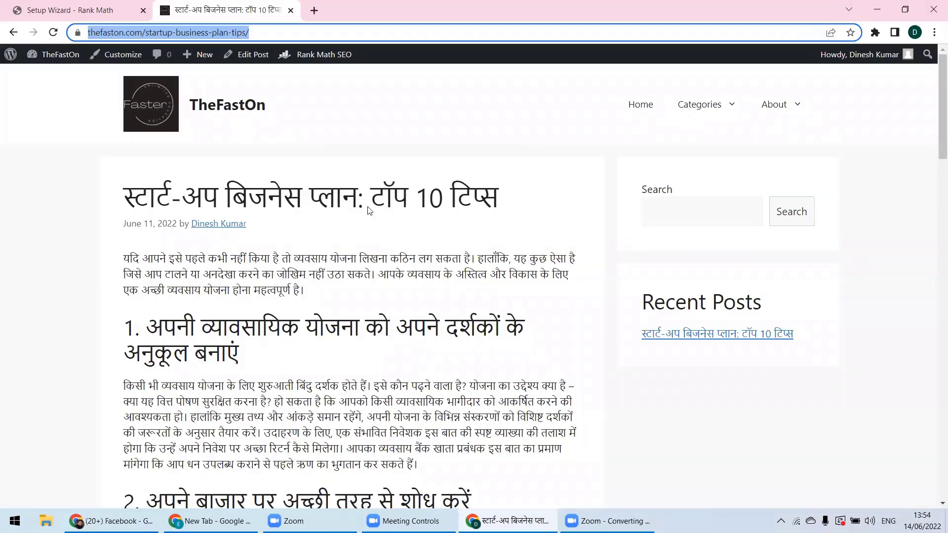
scroll(379, 206, down, 7)
scroll(379, 206, down, 19)
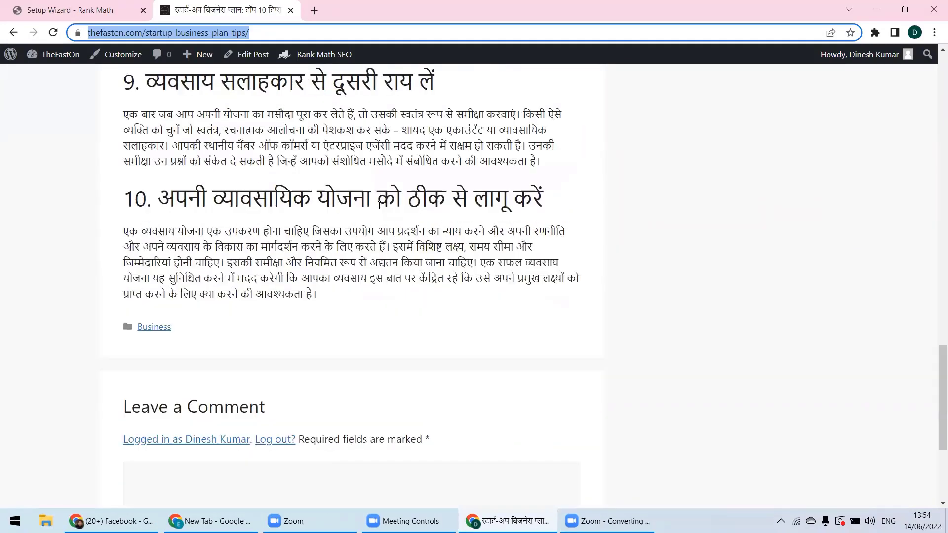
scroll(365, 204, up, 10)
scroll(363, 202, up, 15)
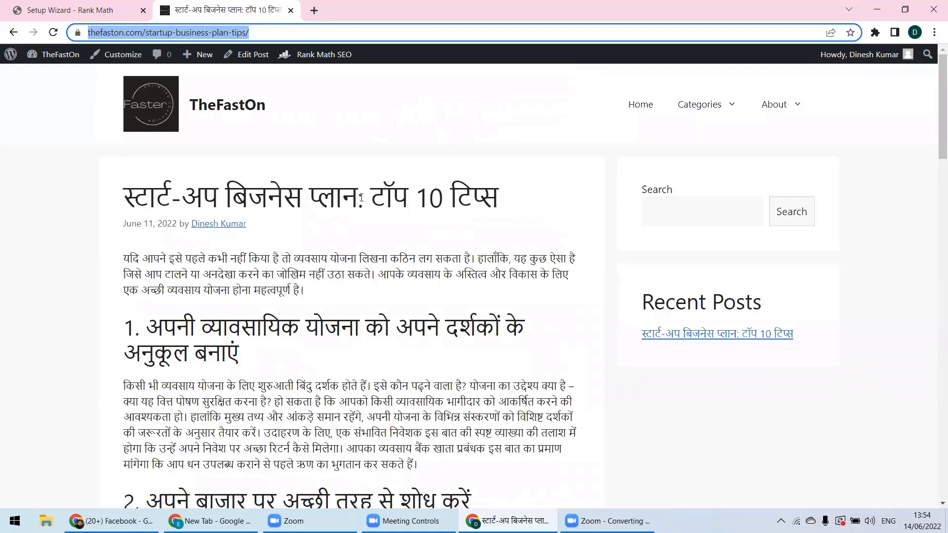
Return to the setup wizard and set unlimited-editatuion.png from the media library as the default social share image
click(112, 11)
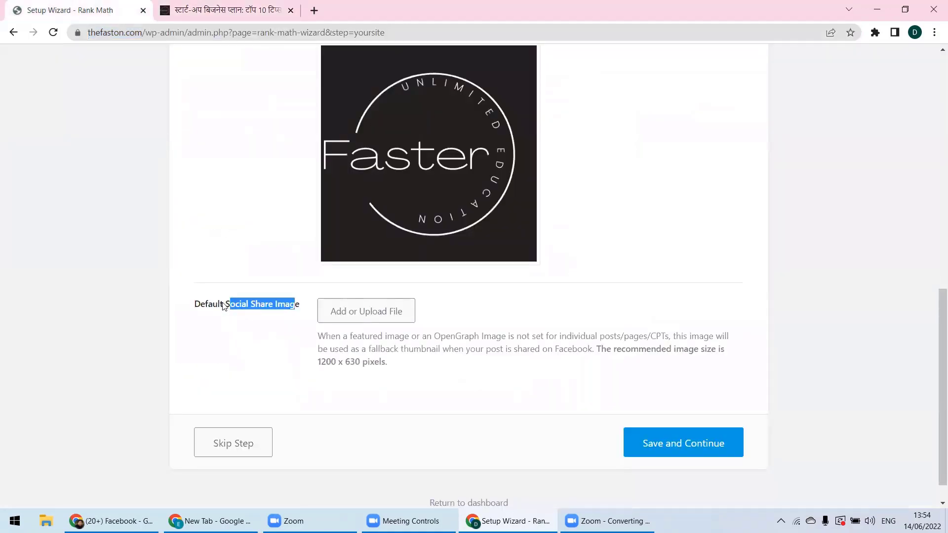
click(141, 310)
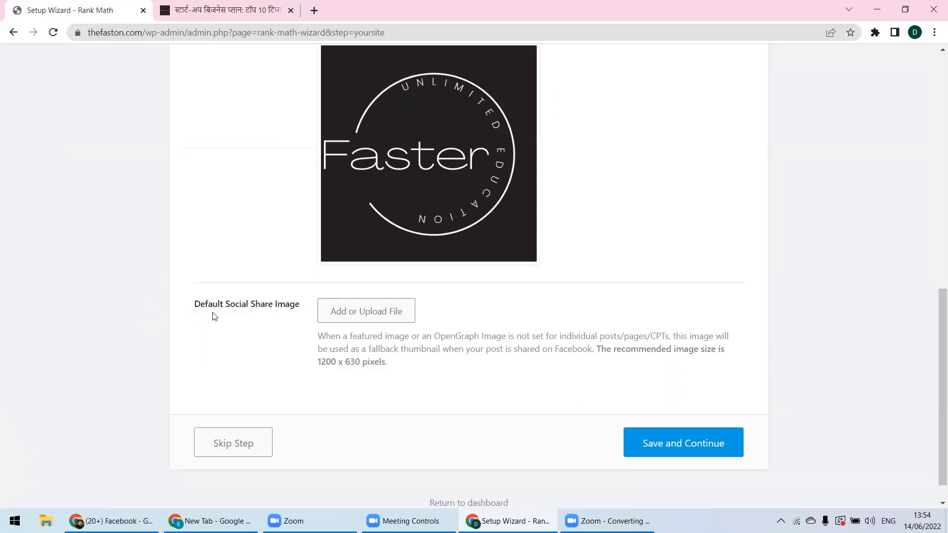
click(358, 316)
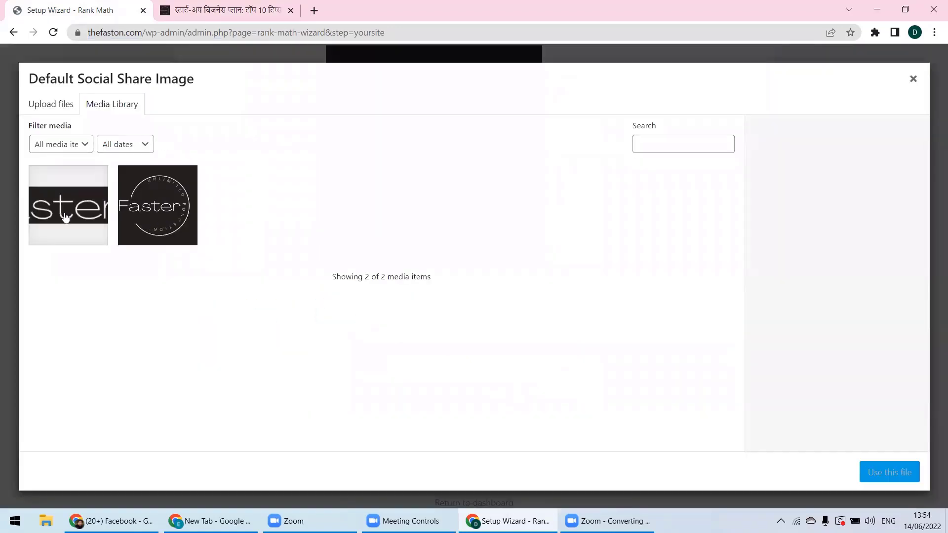
click(66, 217)
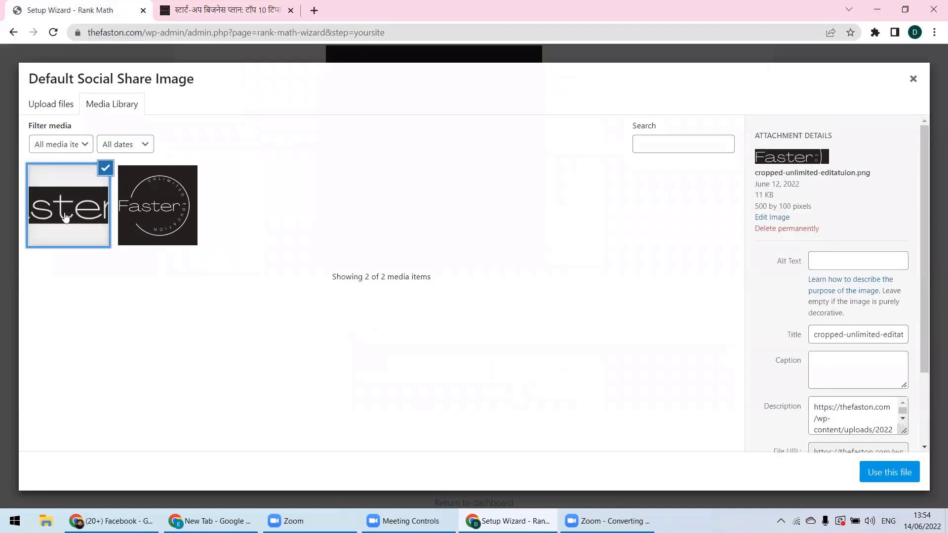
click(170, 213)
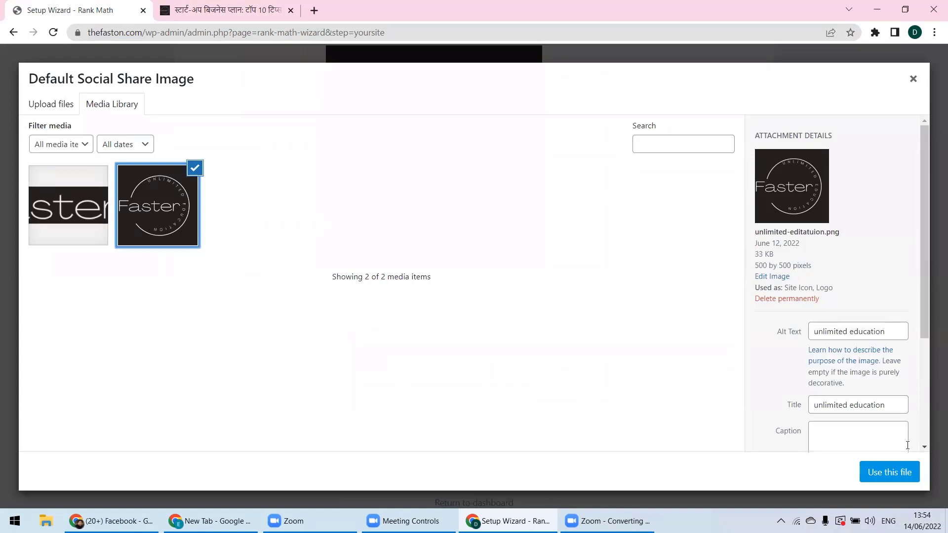
click(895, 467)
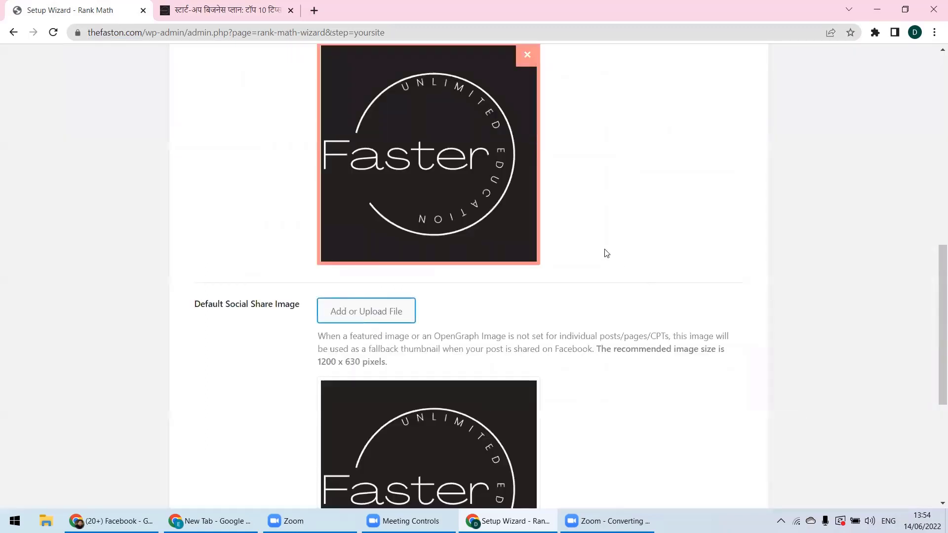
Check the chosen share image, save the Your Site settings and continue to the Analytics step
scroll(606, 253, down, 4)
scroll(605, 243, up, 1)
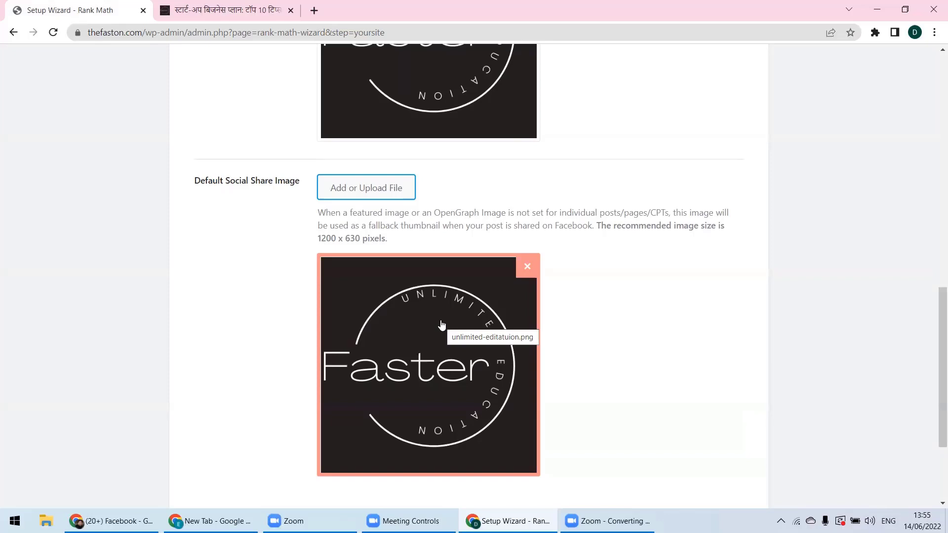
scroll(575, 306, down, 3)
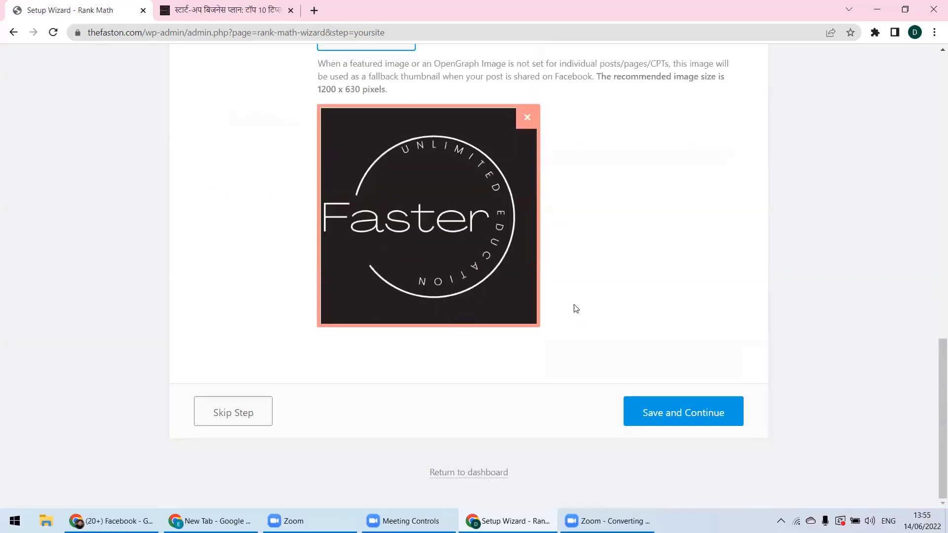
click(690, 416)
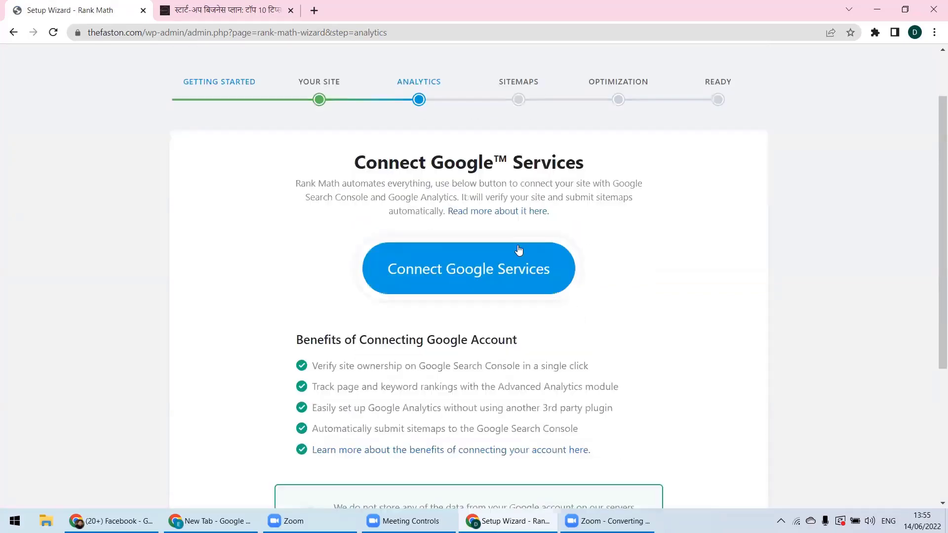
Read through the benefits of connecting a Google account, including site verification, ranking tracking and sitemap submission
scroll(519, 250, down, 2)
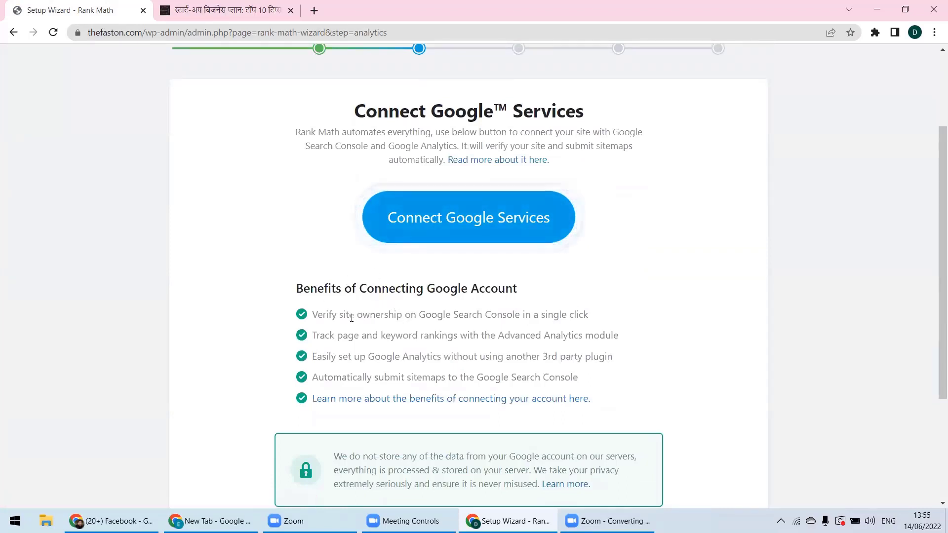
drag(349, 316, 552, 314)
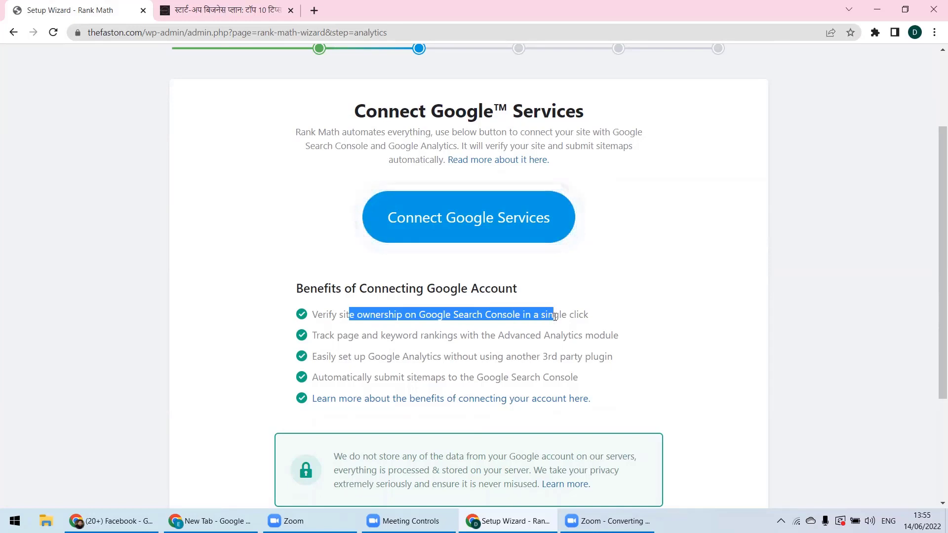
click(552, 314)
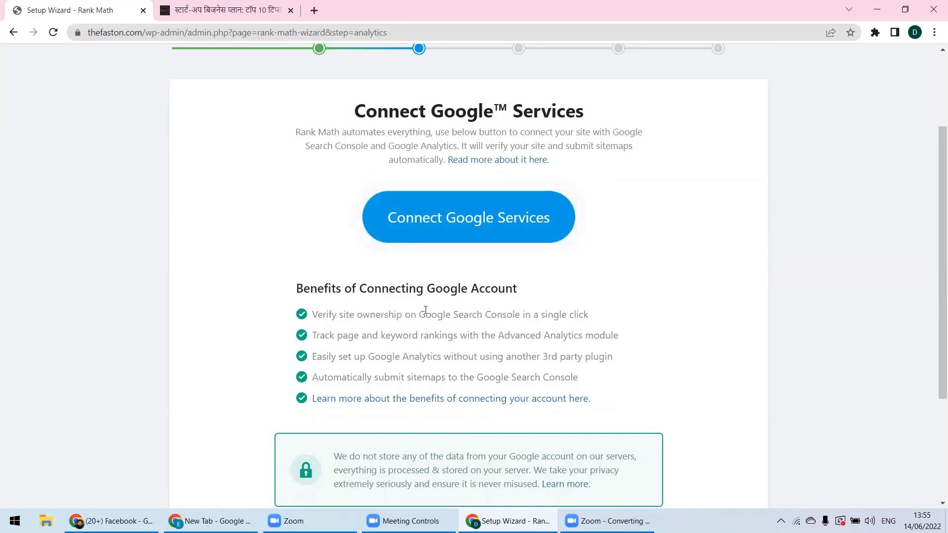
drag(419, 315, 521, 314)
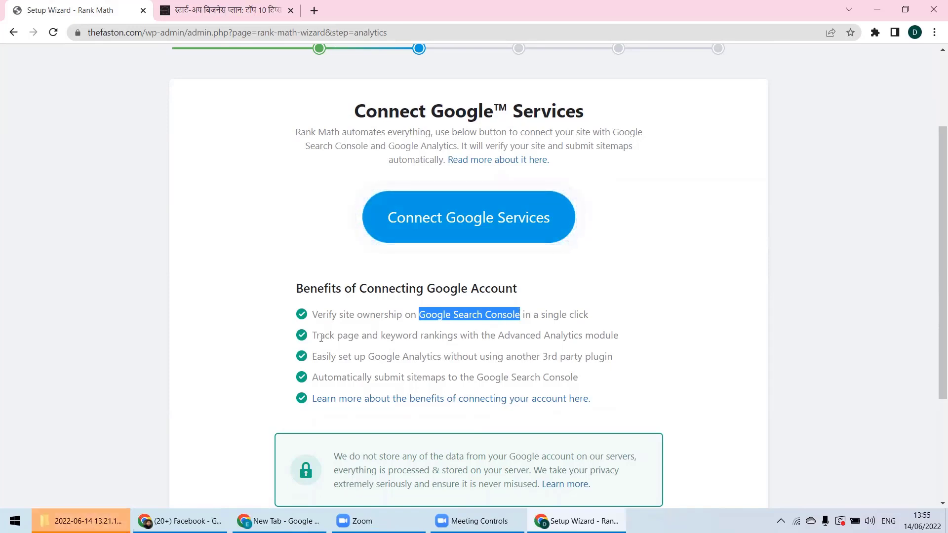
drag(321, 337, 600, 337)
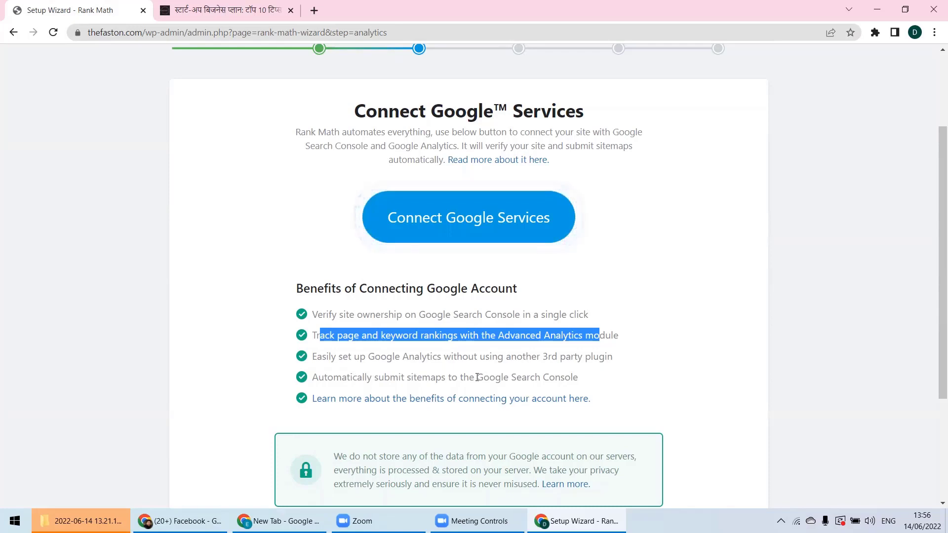
drag(477, 378, 496, 377)
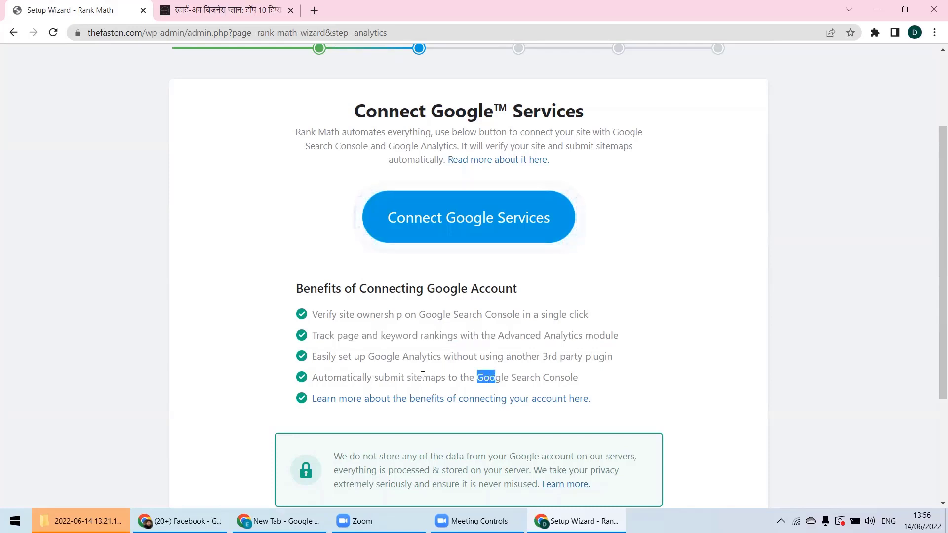
click(566, 377)
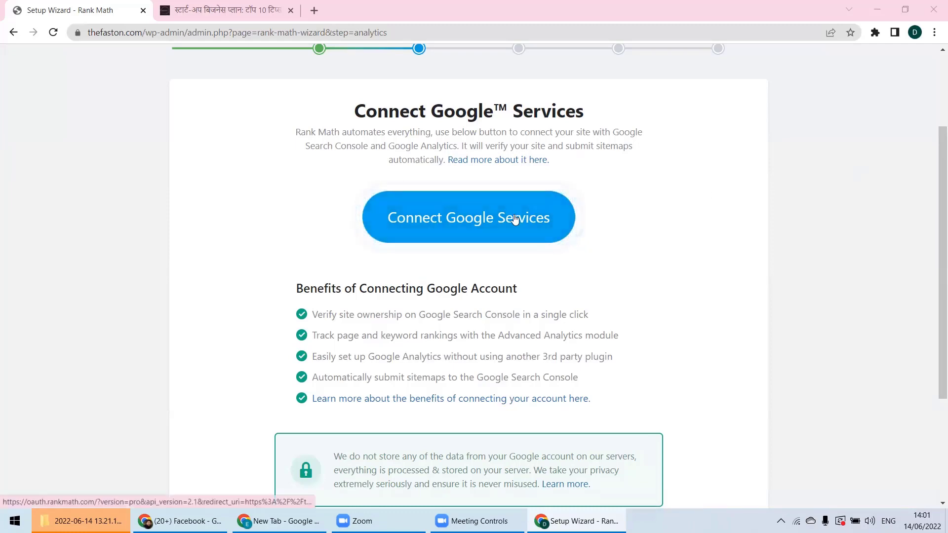
Load gmail.com in a new tab, check which Google account is signed in, and return to the setup wizard
click(315, 11)
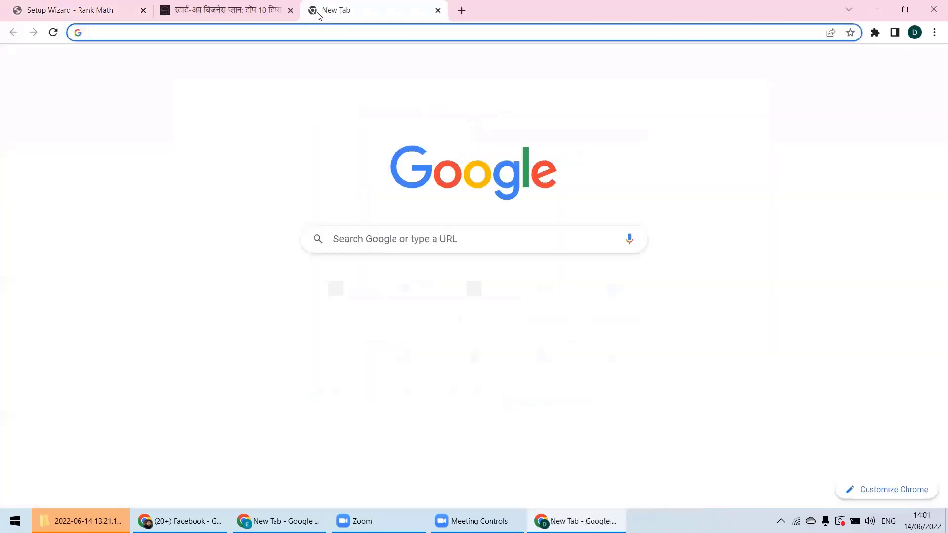
text(gmail.com)
key(Return)
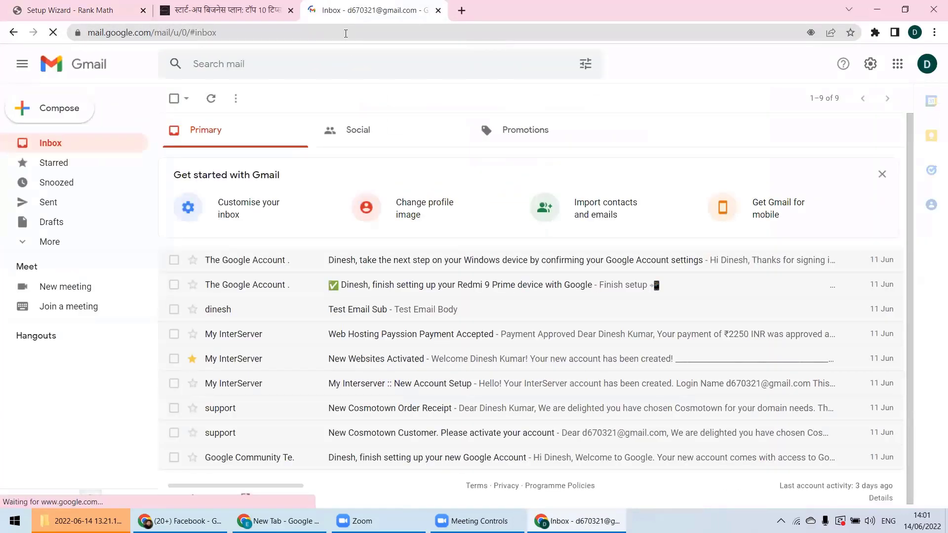
click(918, 67)
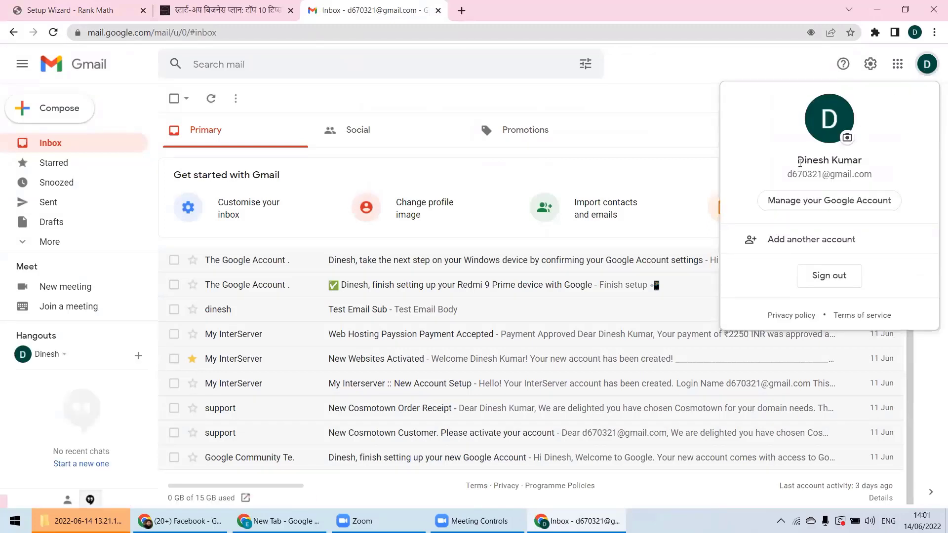
drag(788, 174, 873, 177)
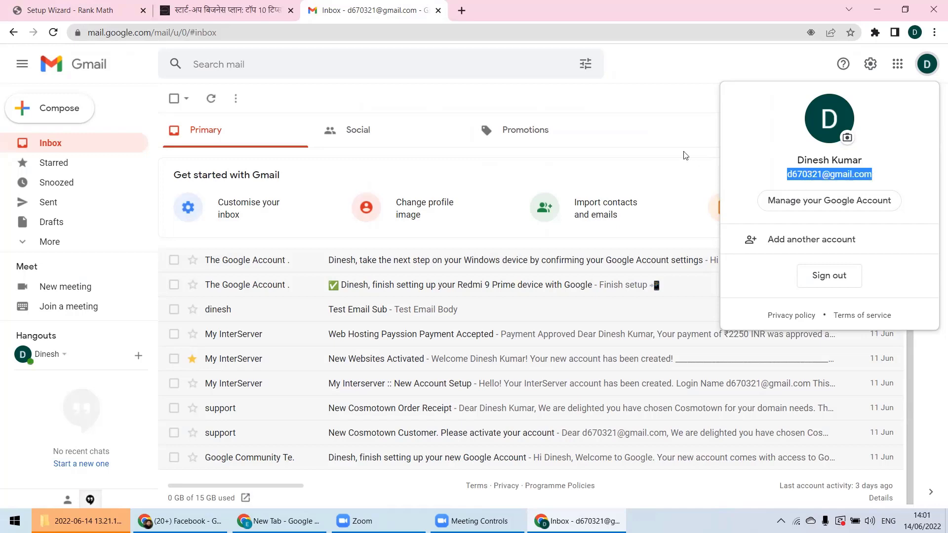
click(55, 9)
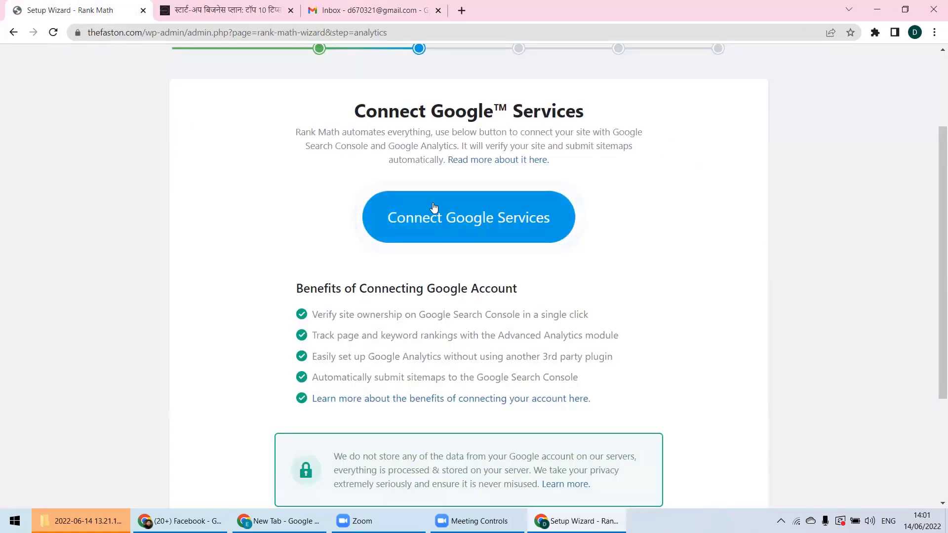
click(402, 12)
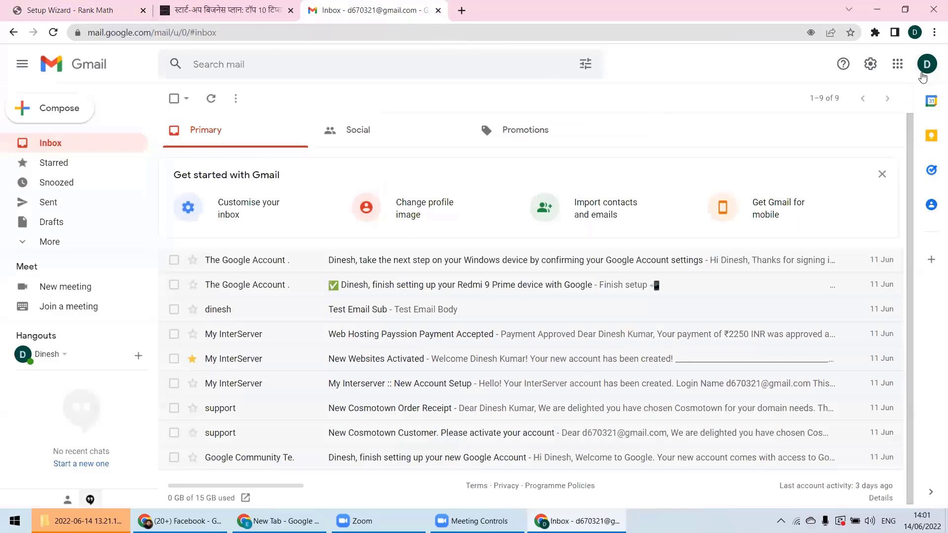
click(923, 66)
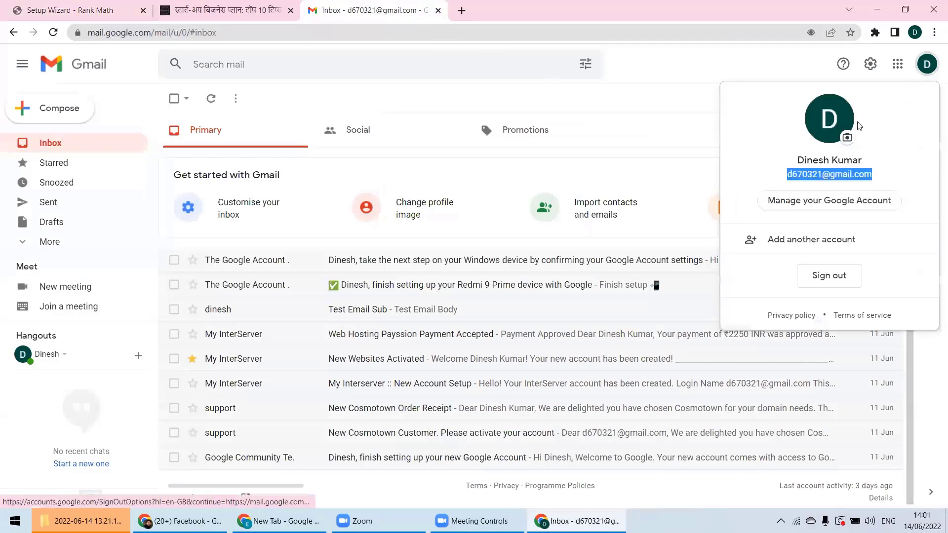
click(100, 9)
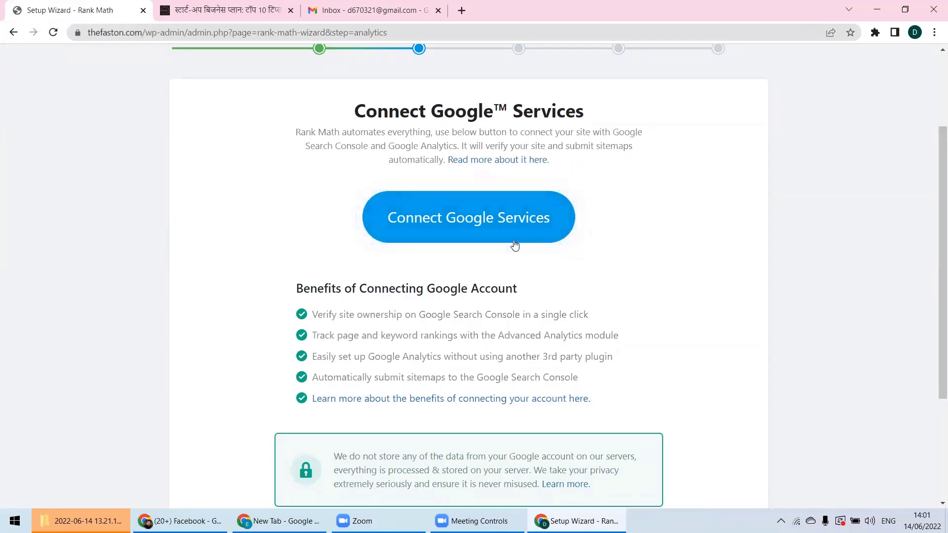
Start connecting Google services and choose the signed-in Google account to continue to Rank Math SEO
click(486, 226)
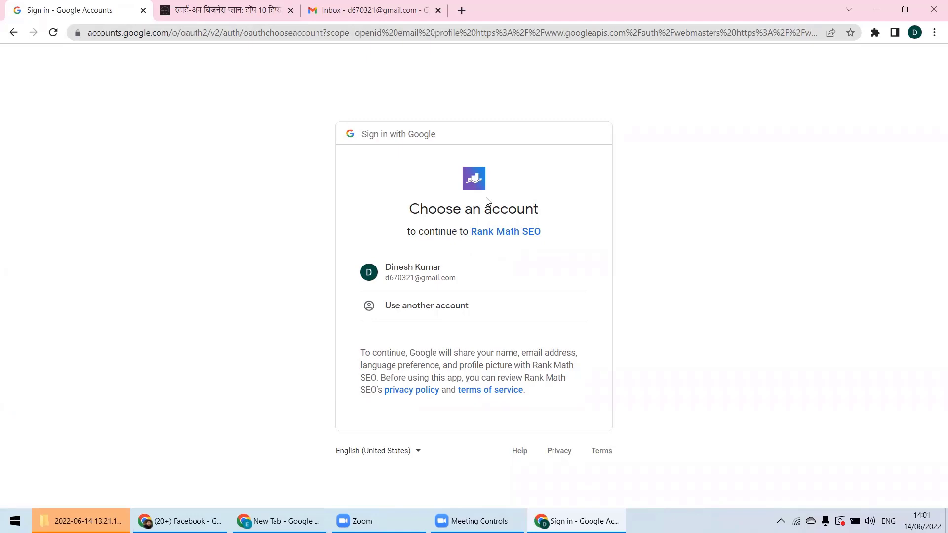
click(454, 275)
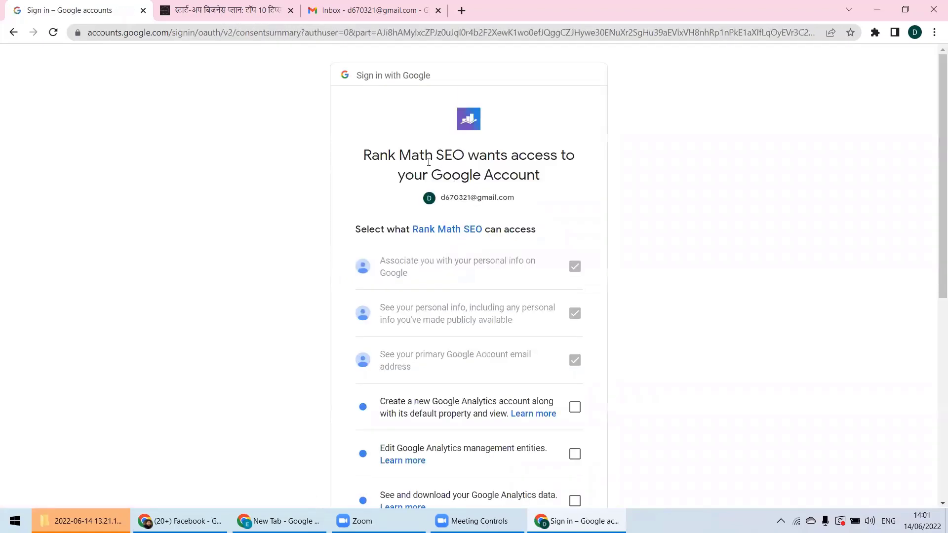
drag(415, 156, 518, 154)
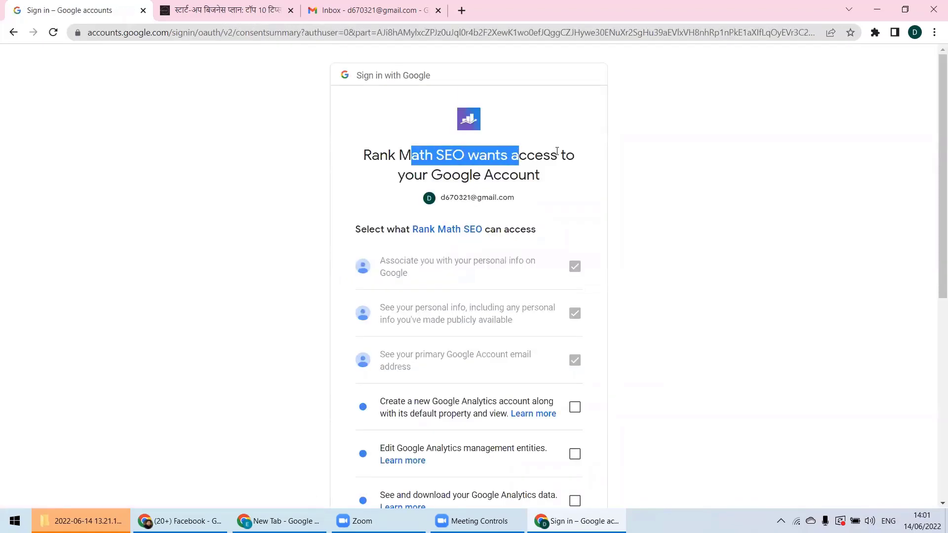
Allow Rank Math SEO all six optional permissions covering Google Analytics, AdSense, Search Console, and the list of sites and domains
scroll(495, 185, down, 3)
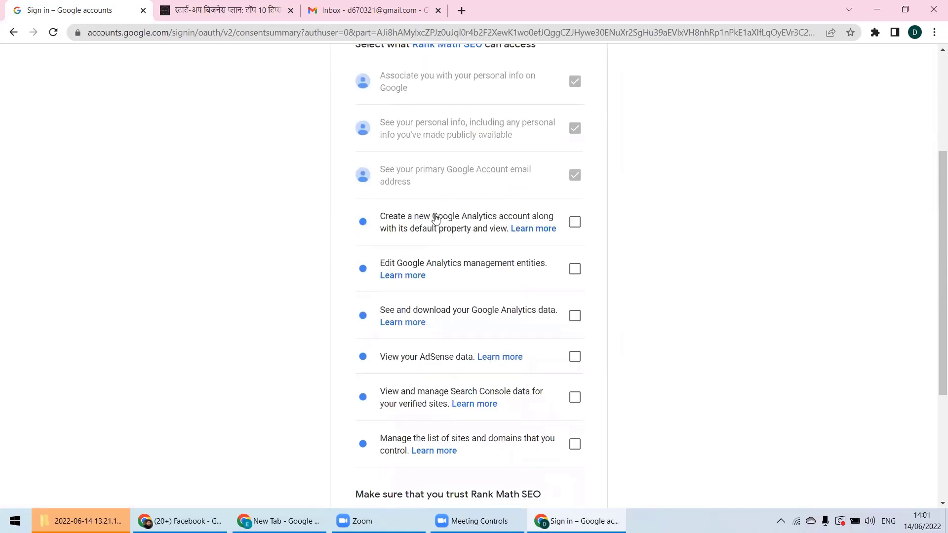
click(575, 222)
click(575, 269)
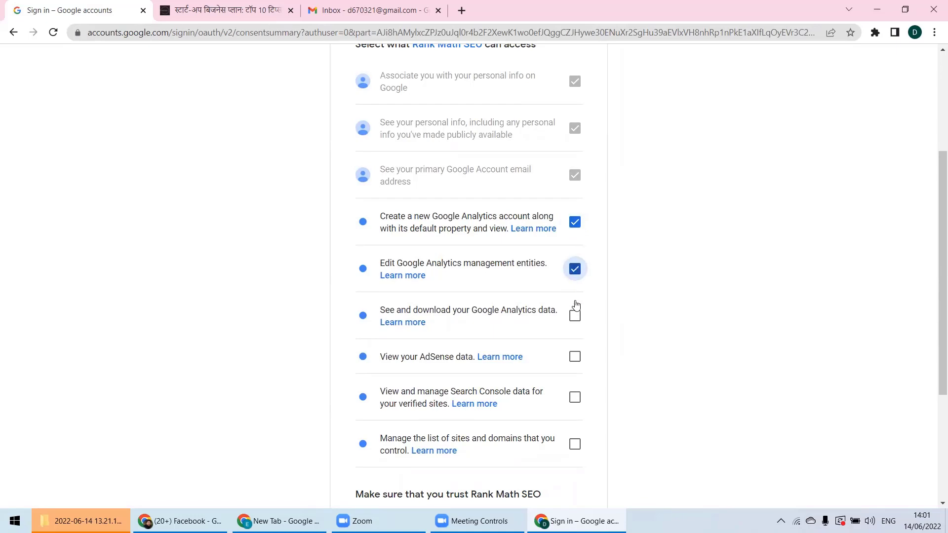
click(575, 316)
click(574, 356)
click(574, 398)
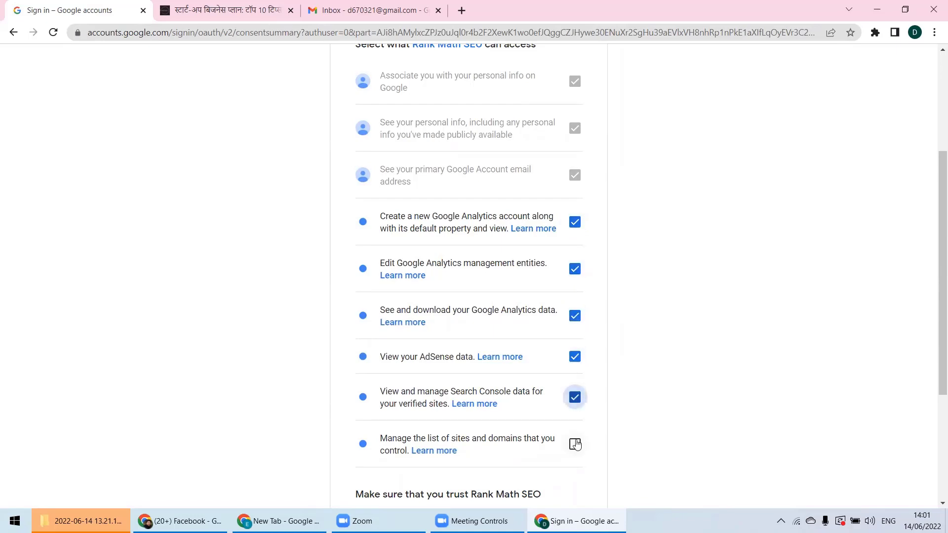
click(575, 444)
scroll(655, 347, down, 4)
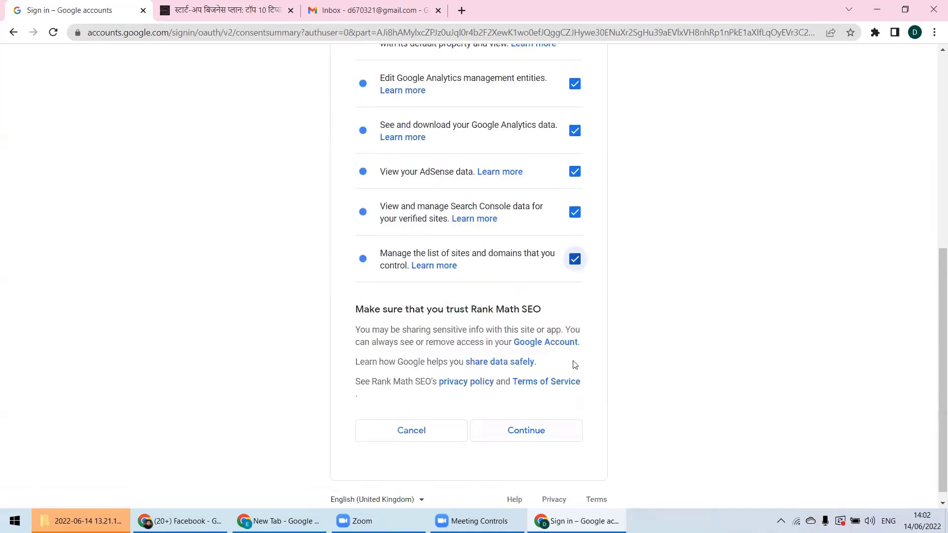
Review the selected permissions, clearing and re-enabling access to AdSense data and Search Console data
scroll(567, 346, up, 3)
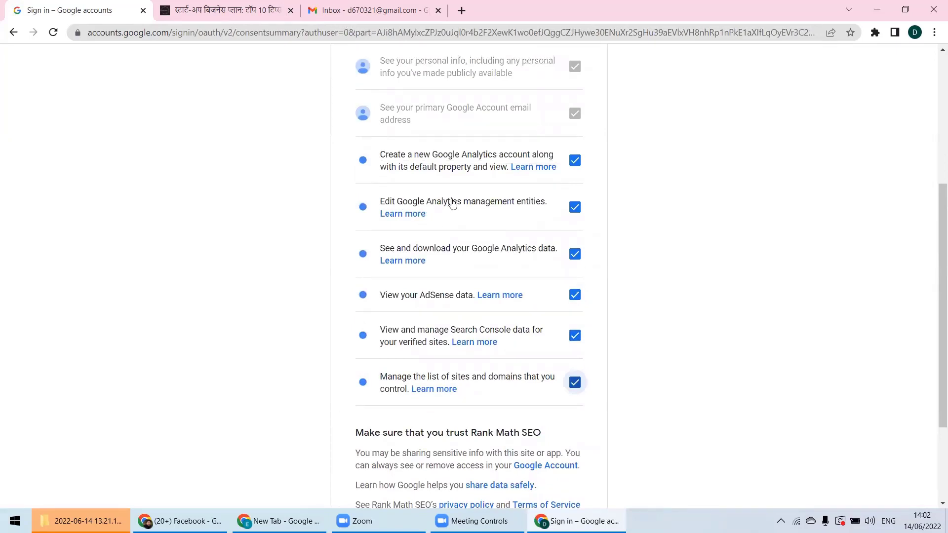
drag(419, 296, 467, 298)
drag(449, 331, 534, 330)
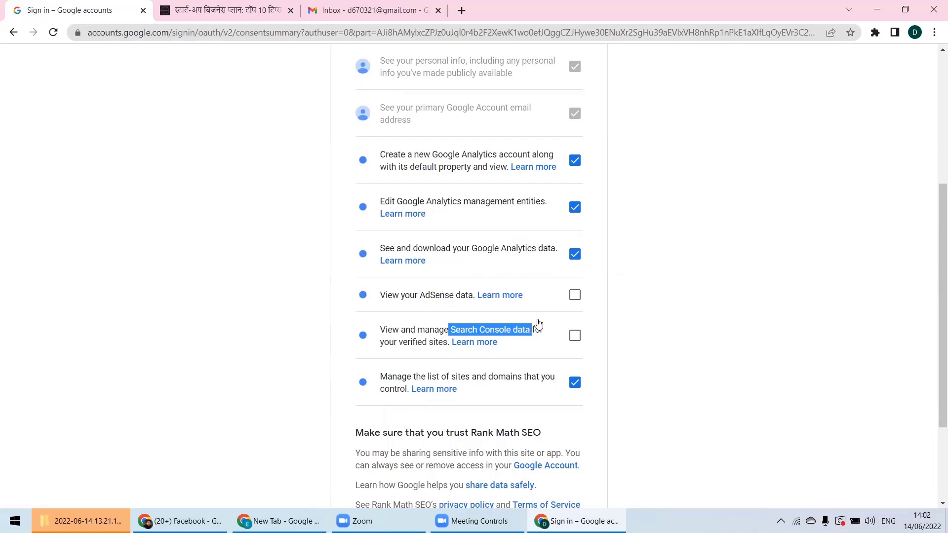
click(574, 295)
click(575, 336)
scroll(666, 296, down, 3)
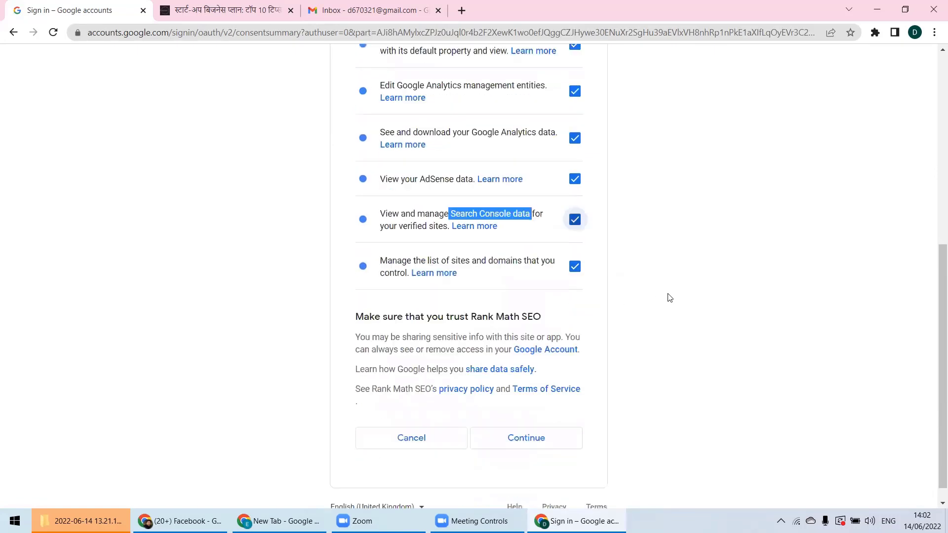
scroll(669, 298, up, 4)
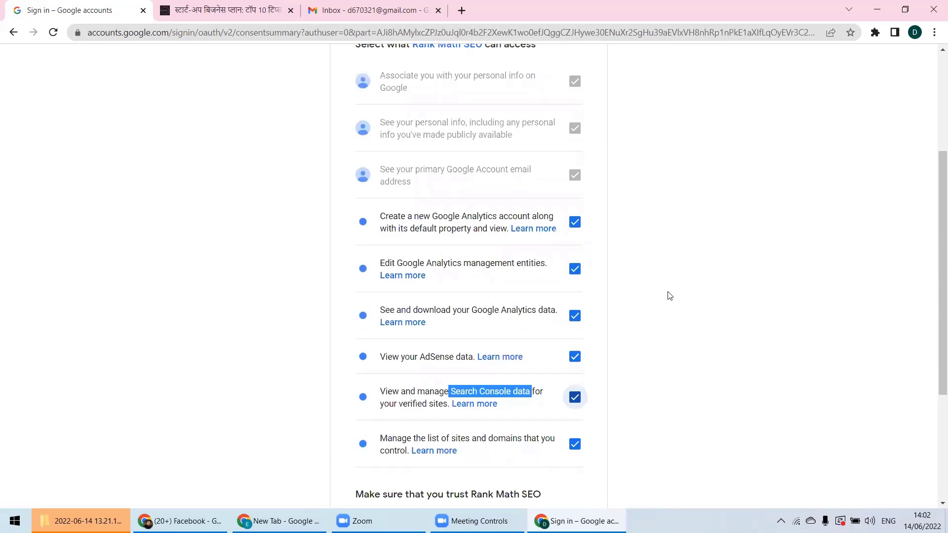
Grant Rank Math SEO the selected Google permissions and check the sites offered for Search Console in the setup wizard
scroll(667, 296, down, 4)
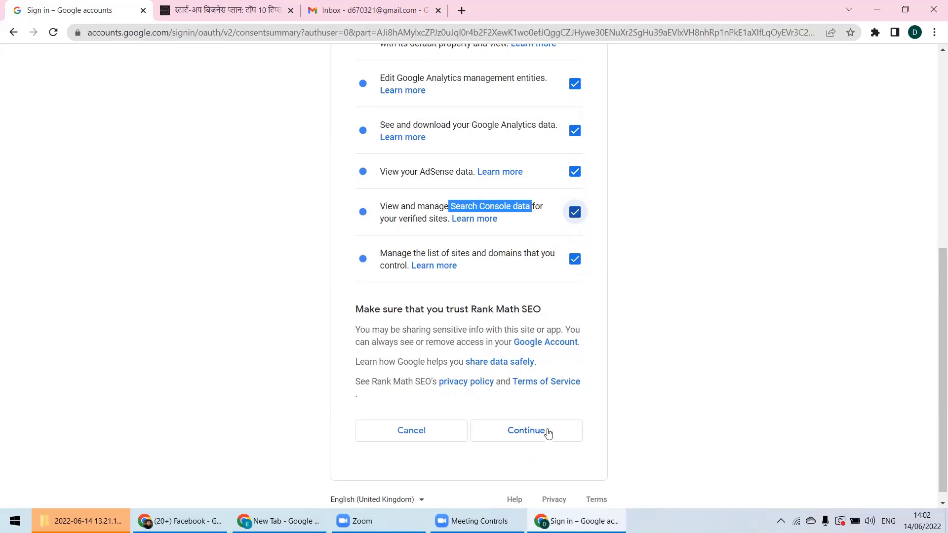
click(541, 431)
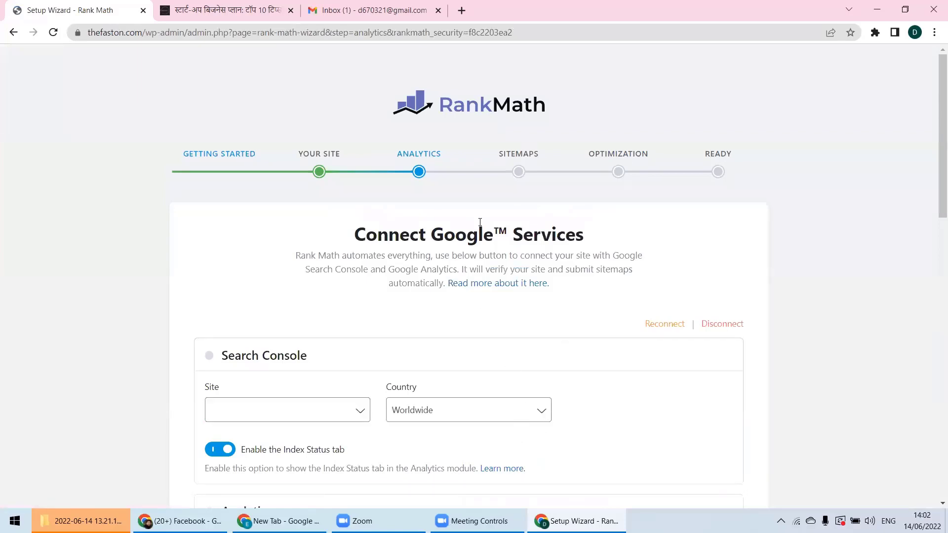
scroll(480, 222, down, 3)
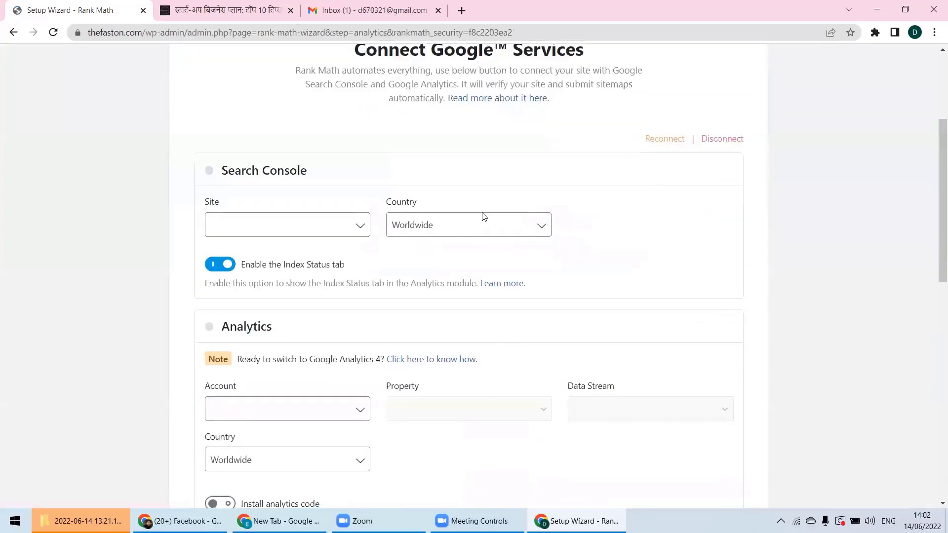
click(289, 230)
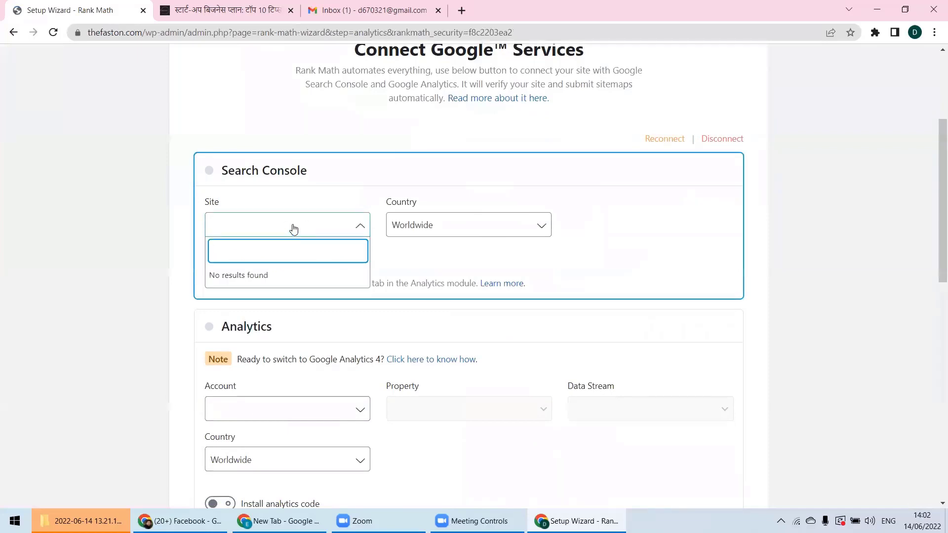
click(293, 230)
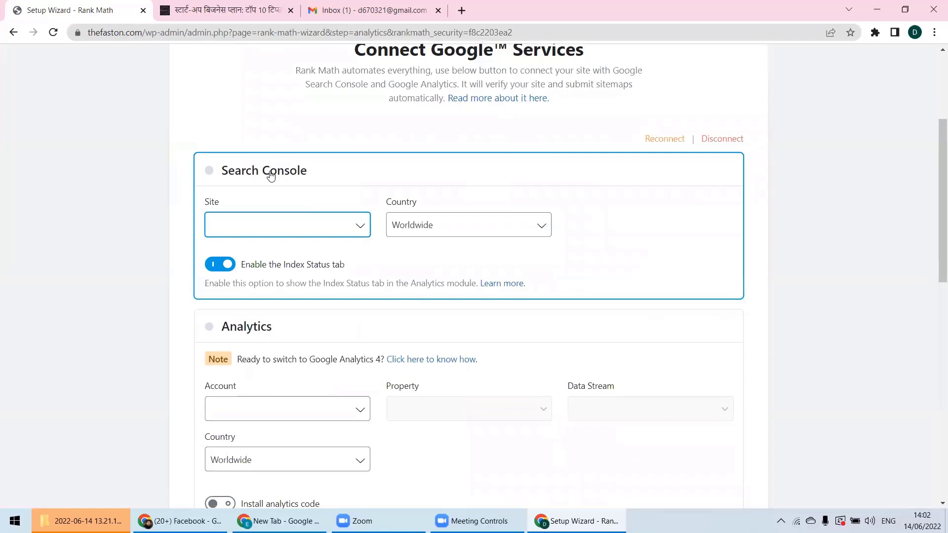
click(296, 229)
click(275, 232)
Examine the Analytics account choices, the AdSense section and the Email Reports settings on the Analytics page
scroll(97, 279, down, 2)
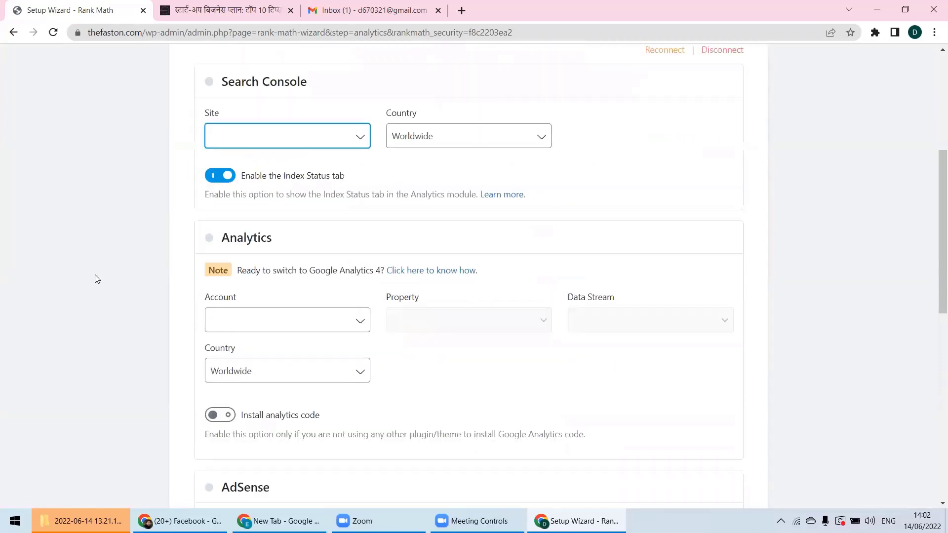
click(264, 297)
click(271, 292)
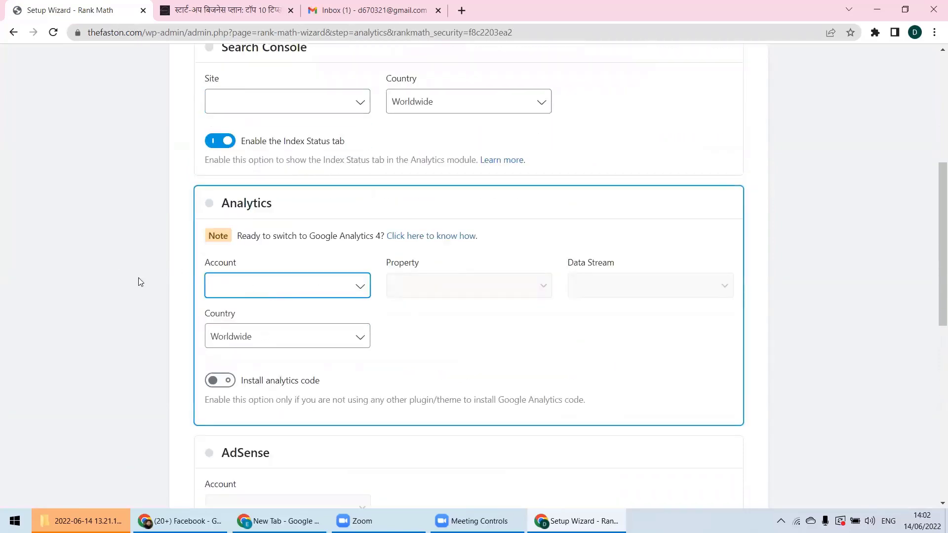
scroll(84, 266, down, 5)
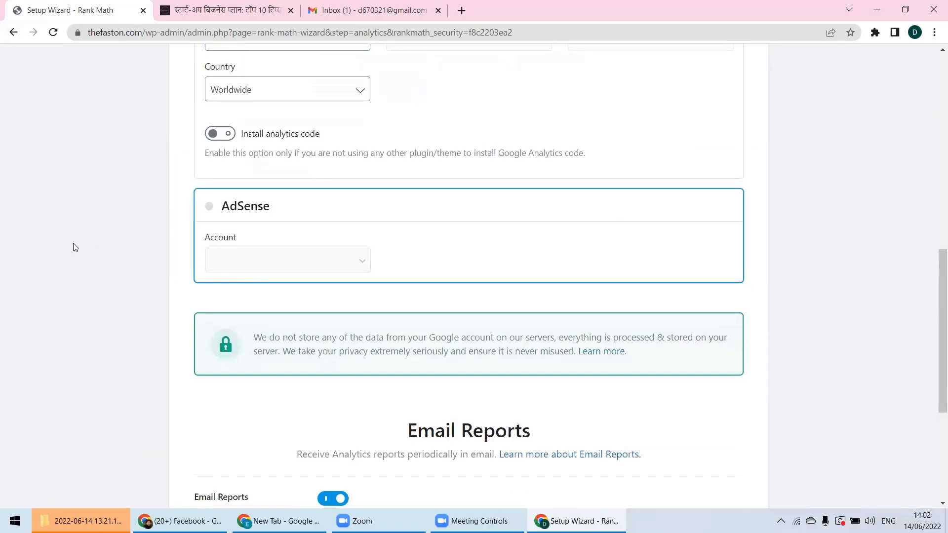
scroll(114, 241, down, 5)
scroll(178, 216, up, 15)
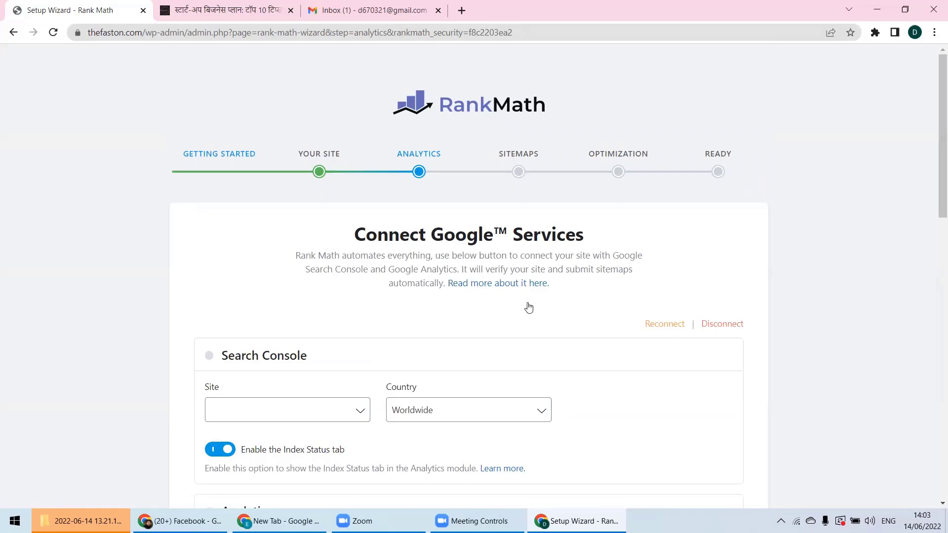
scroll(527, 306, down, 3)
scroll(296, 346, down, 4)
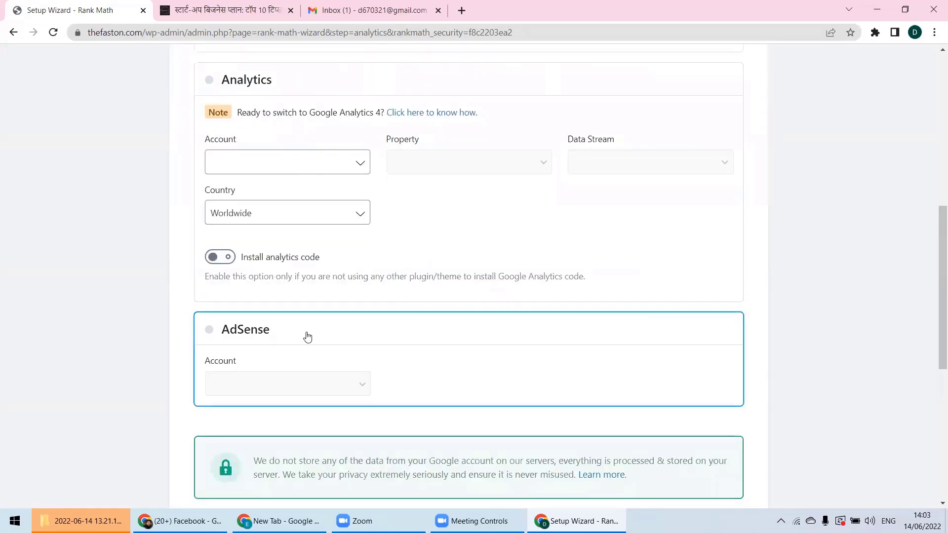
scroll(307, 336, down, 4)
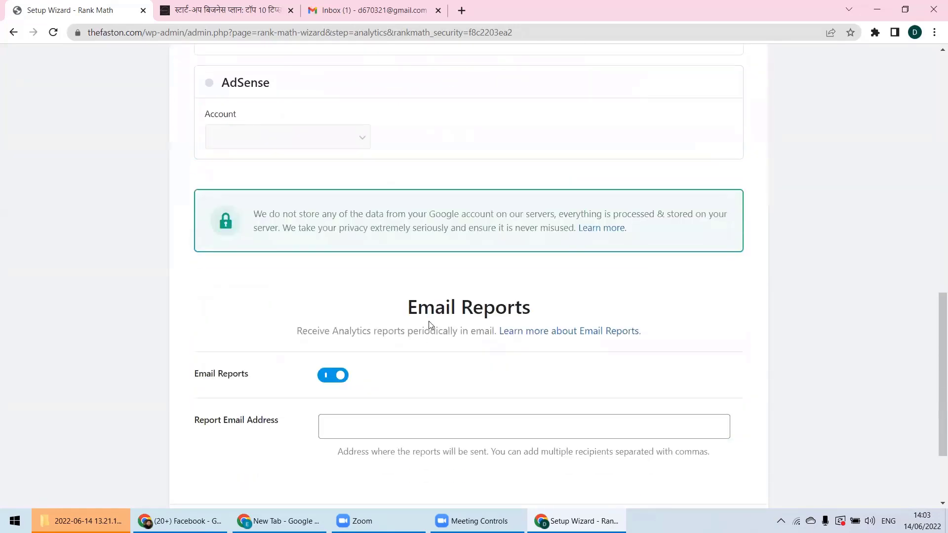
scroll(429, 323, down, 2)
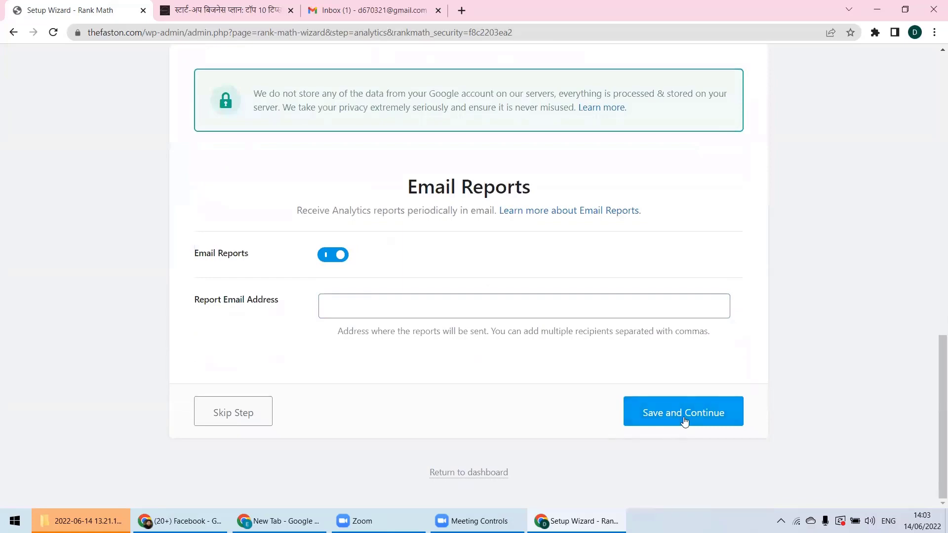
scroll(669, 400, up, 15)
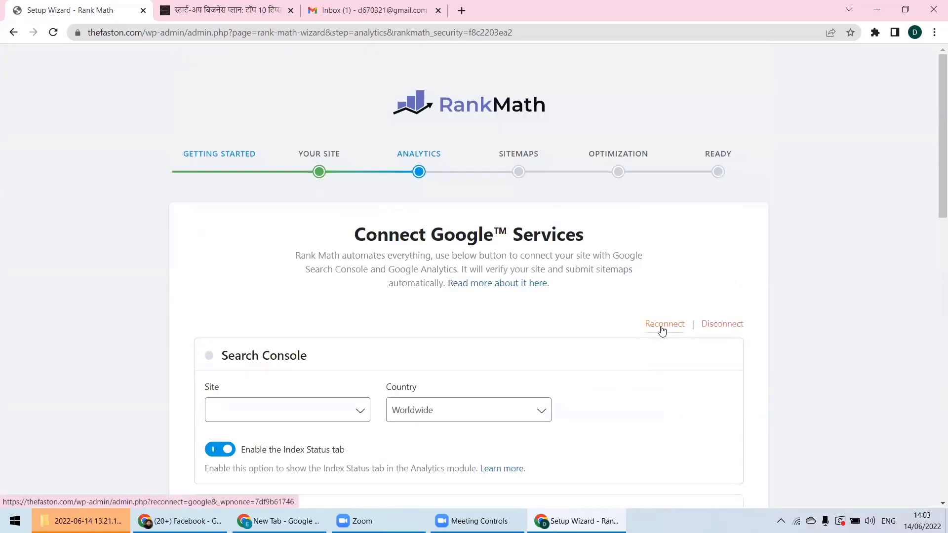
Reconnect Google services with the signed-in account, allowing all six optional Analytics, AdSense, Search Console and site-list permissions
click(662, 327)
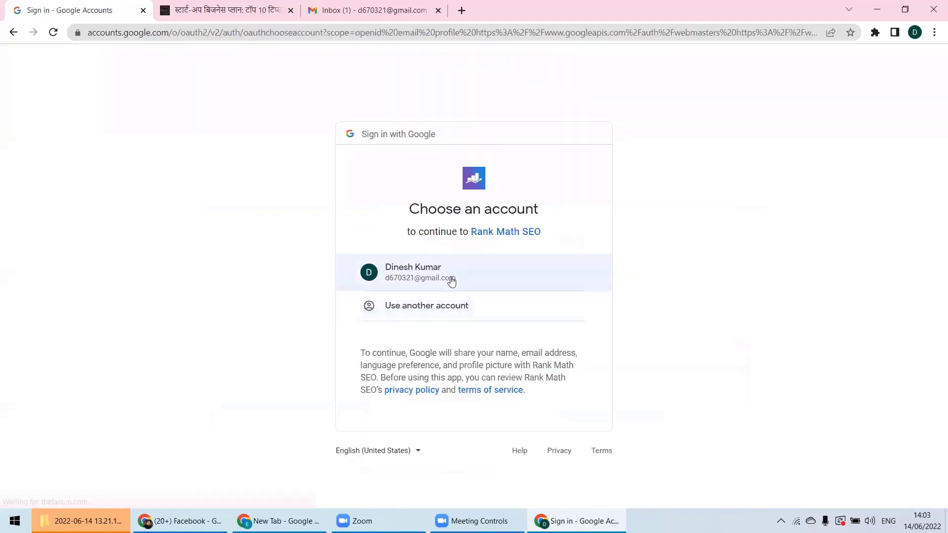
click(451, 281)
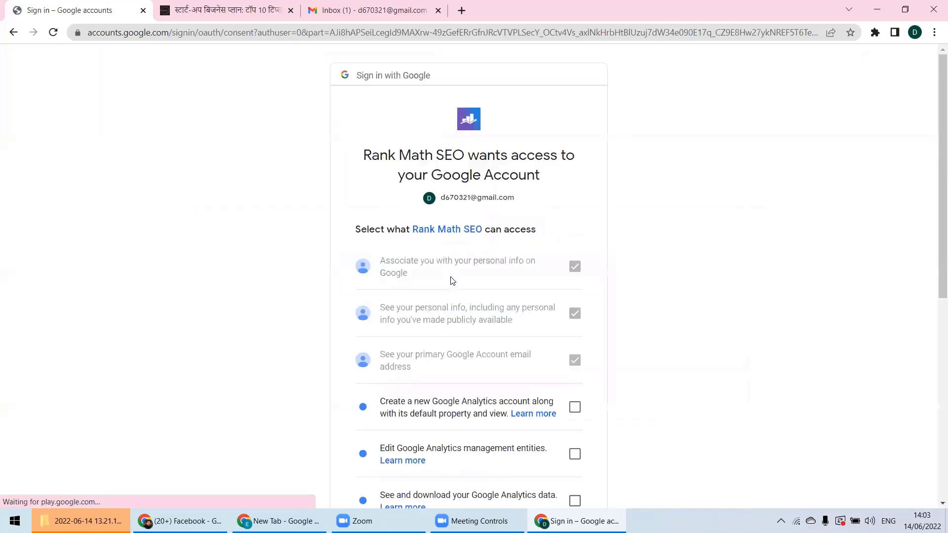
scroll(450, 277, down, 5)
click(575, 160)
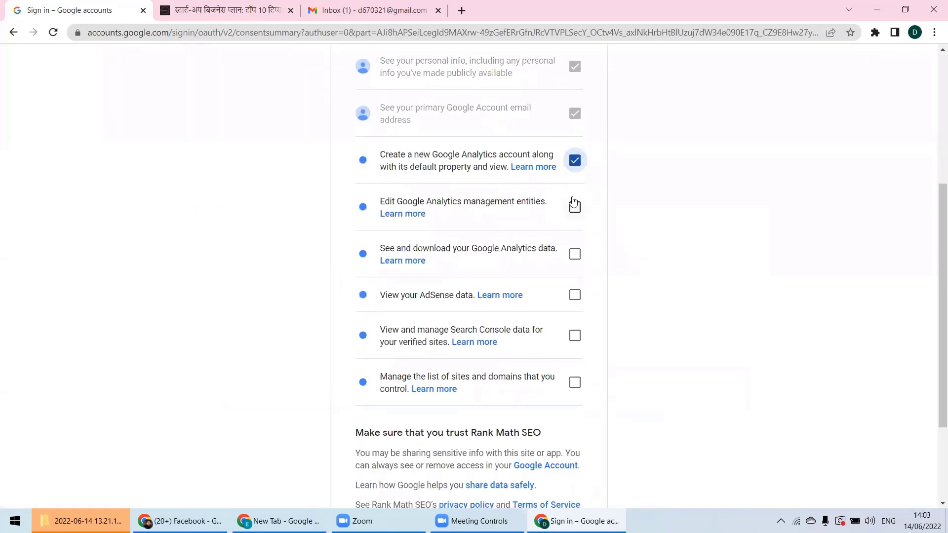
click(575, 206)
click(575, 254)
click(575, 294)
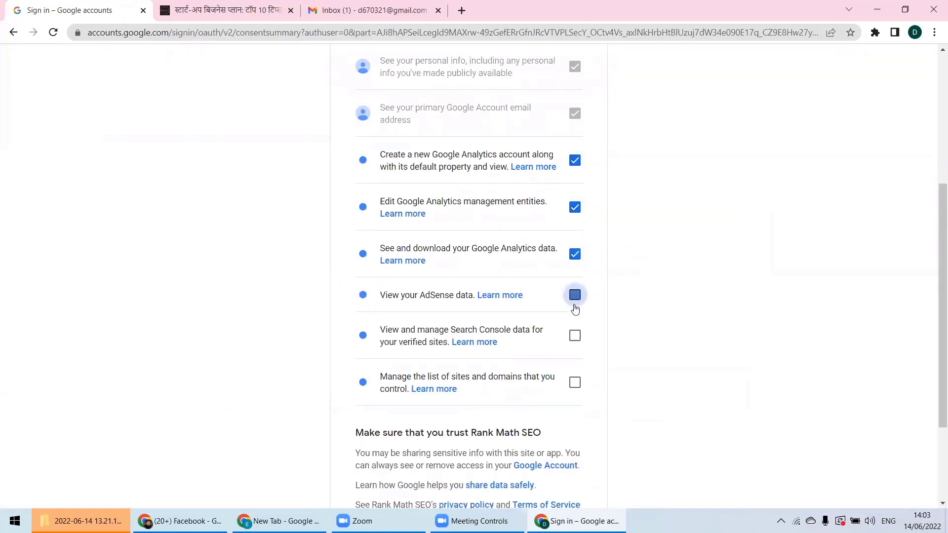
click(575, 335)
click(574, 382)
scroll(626, 356, down, 3)
click(545, 426)
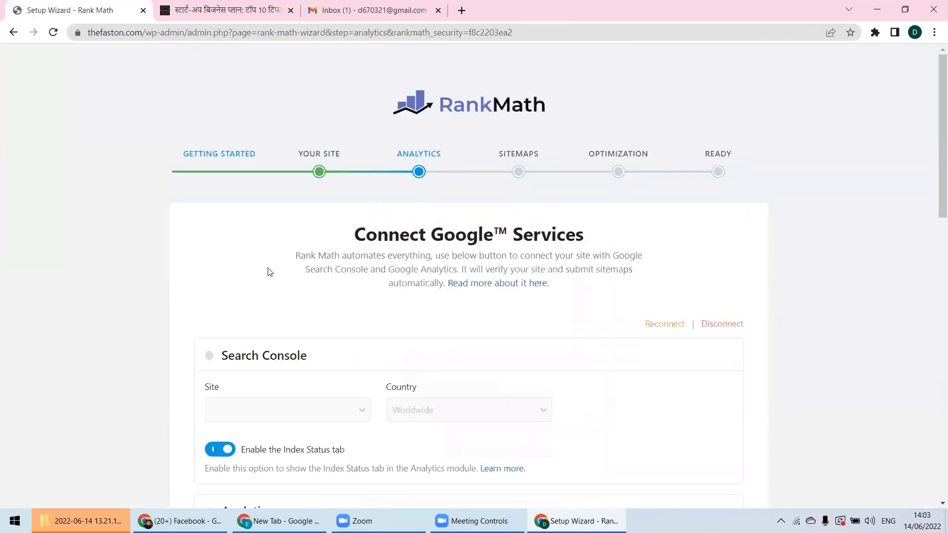
Check the Search Console site choices again after reconnecting the Google account
scroll(340, 220, down, 6)
scroll(342, 219, up, 3)
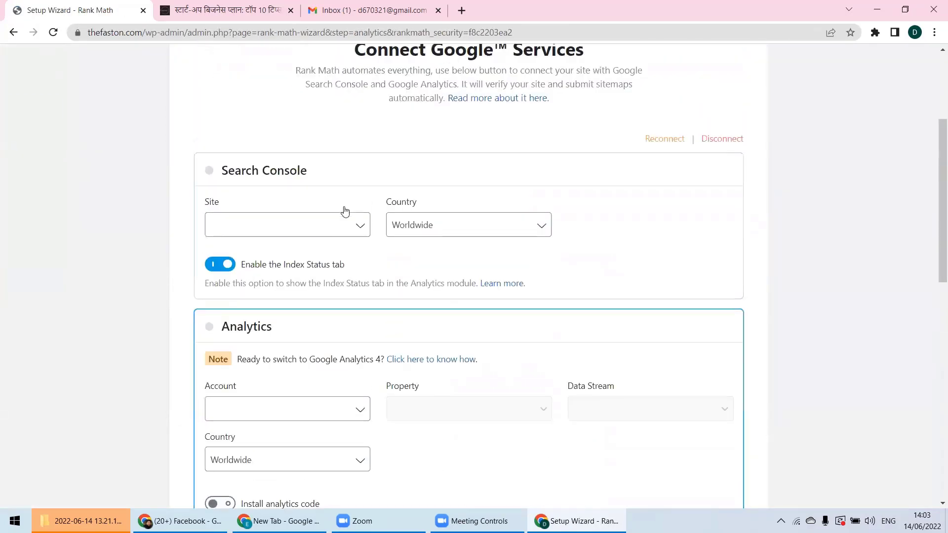
click(343, 227)
click(341, 225)
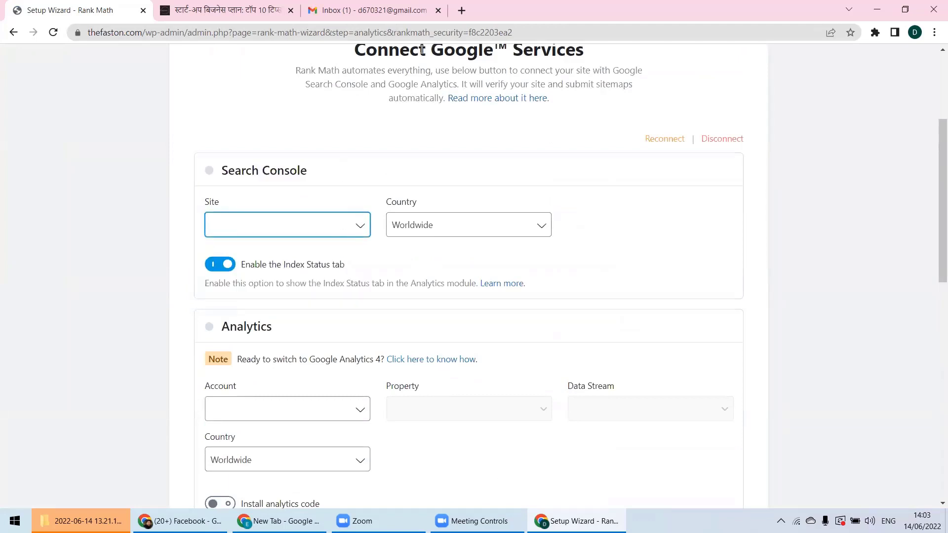
Search Google for "search console" in a new tab, open Google Search Console Tools and start using it
click(463, 15)
text(sea)
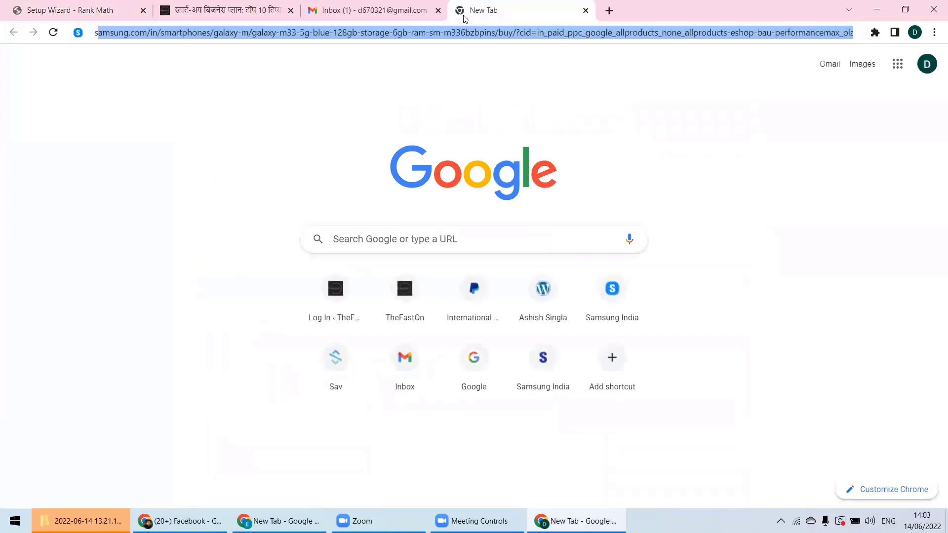
text(rch console)
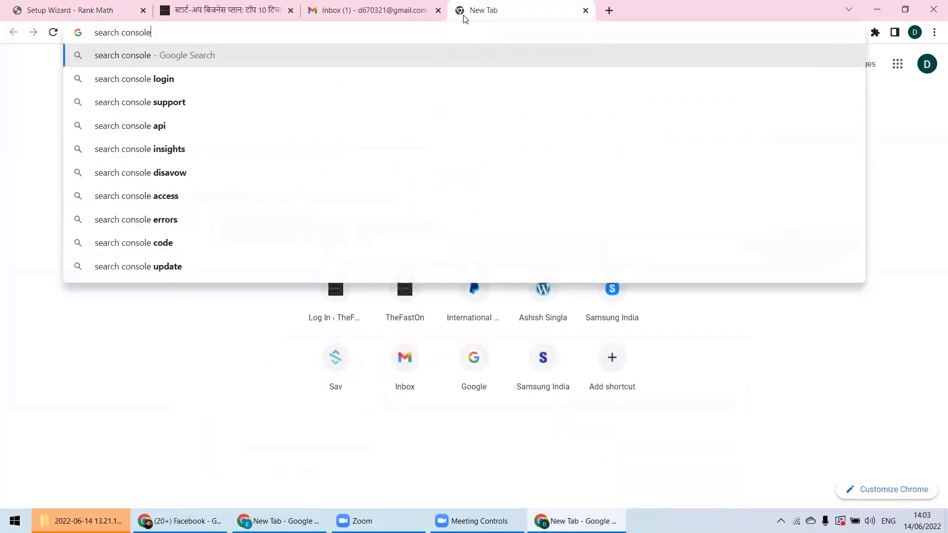
key(Return)
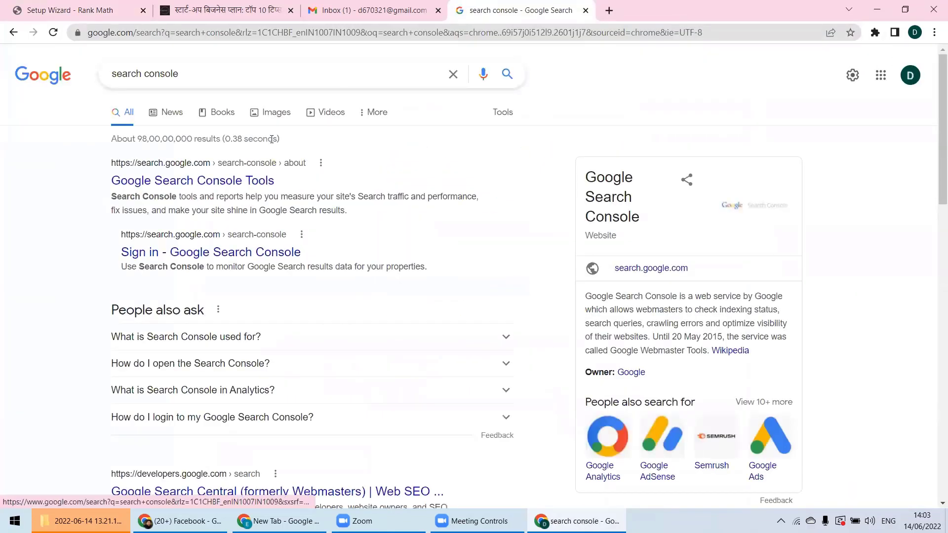
click(242, 184)
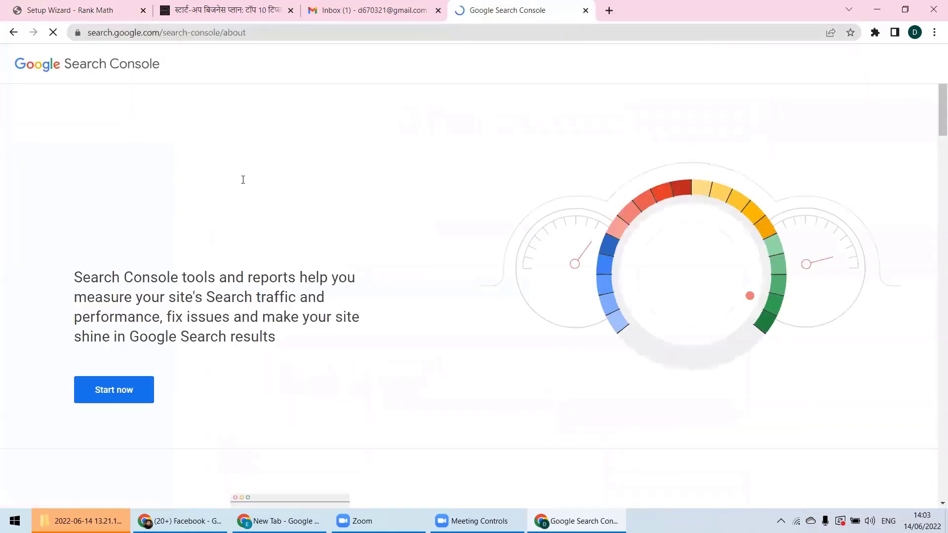
click(111, 390)
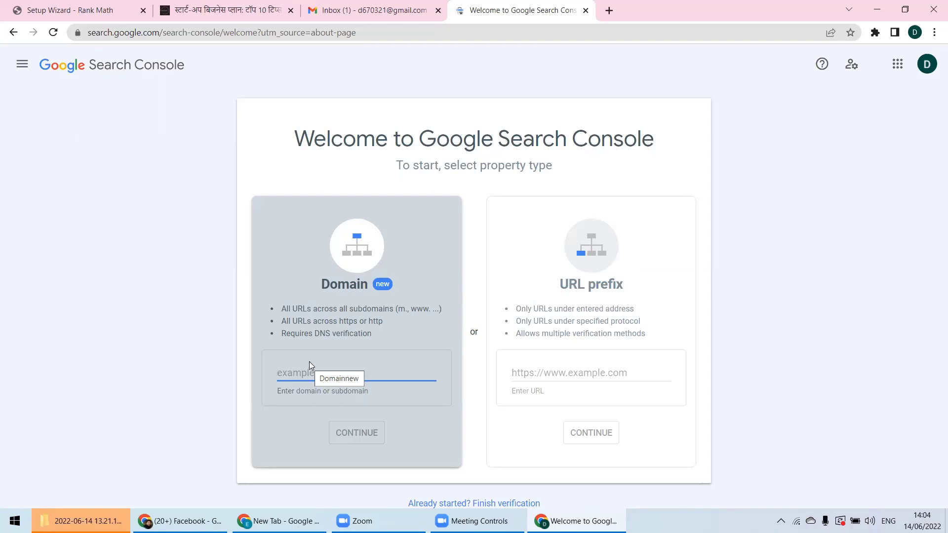
Load the thefaston.com homepage in a new tab and copy its full URL for the URL prefix property
click(530, 375)
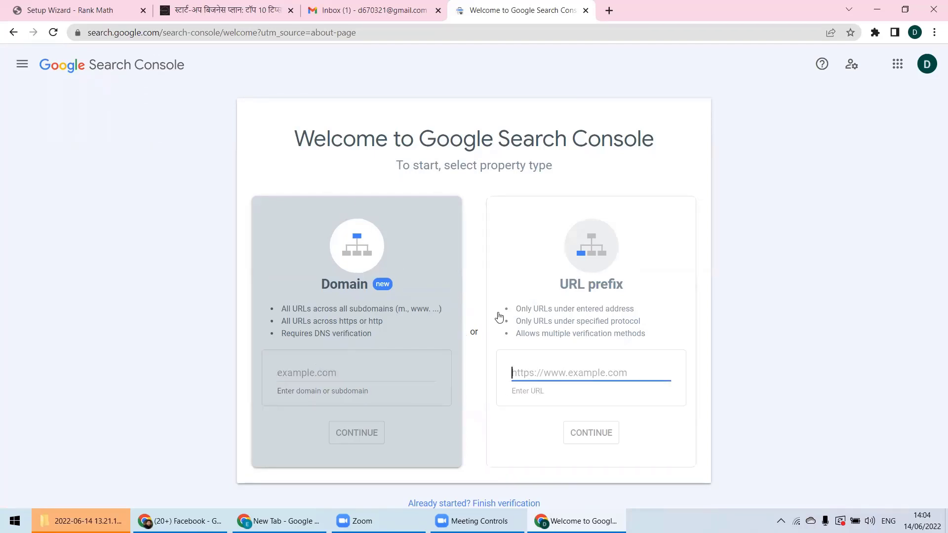
click(112, 12)
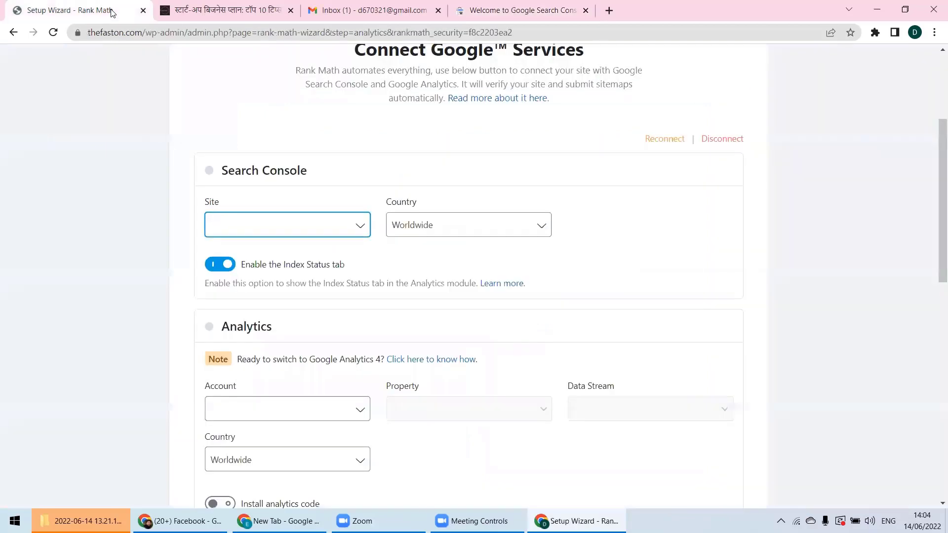
click(148, 38)
click(148, 38)
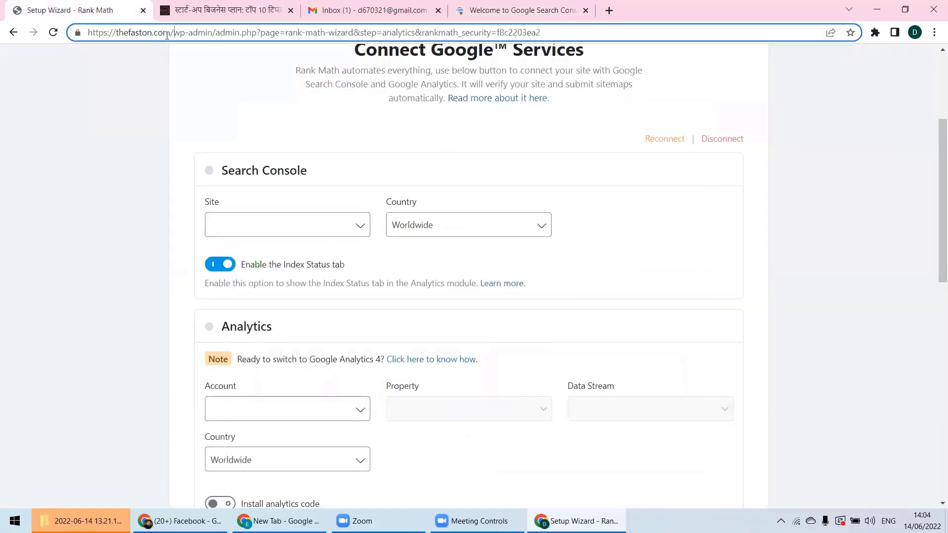
drag(176, 33, 611, 15)
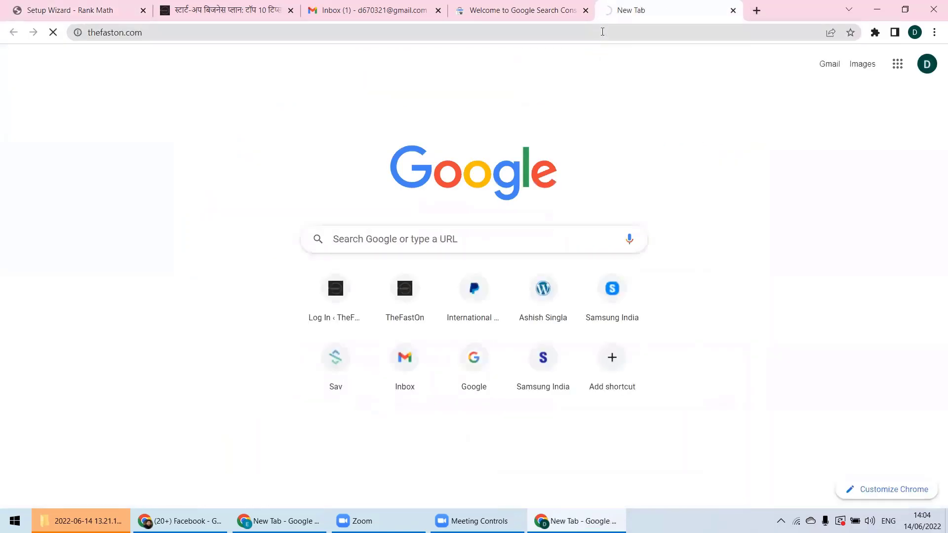
right_click(585, 33)
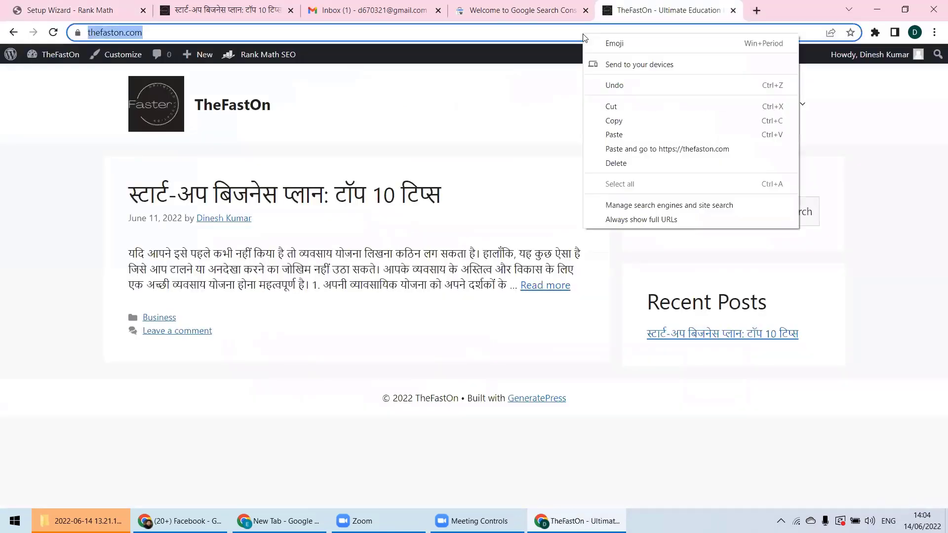
click(600, 122)
click(483, 8)
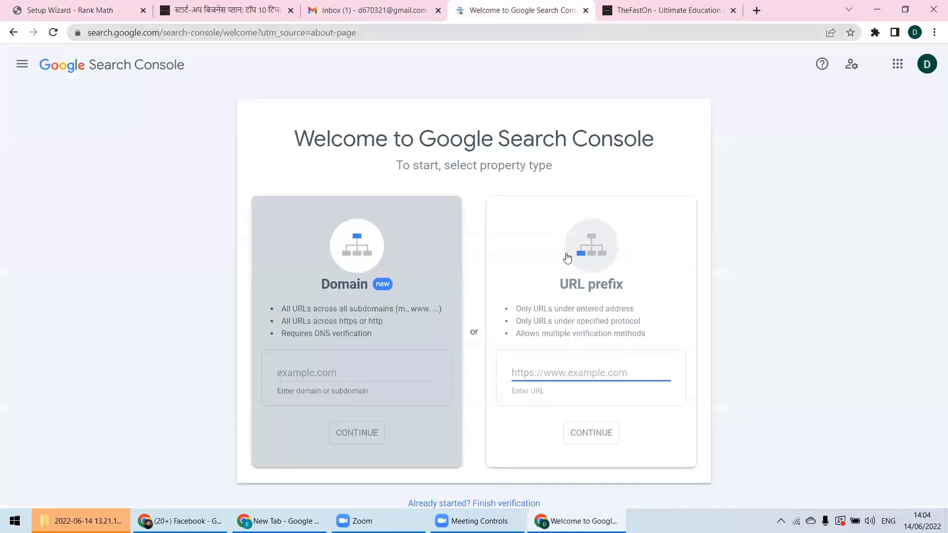
key(ctrl+v)
click(585, 429)
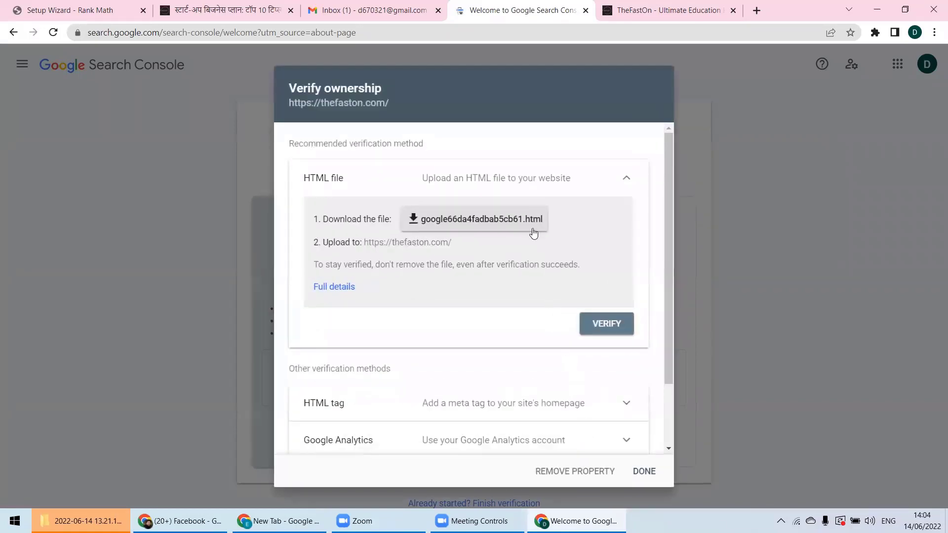
scroll(642, 455, down, 2)
click(643, 470)
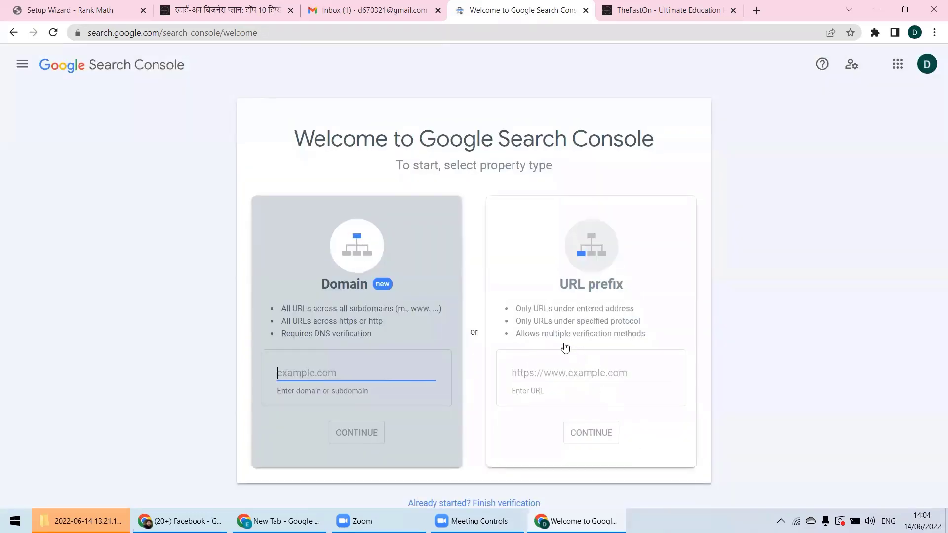
click(529, 371)
key(ctrl+v)
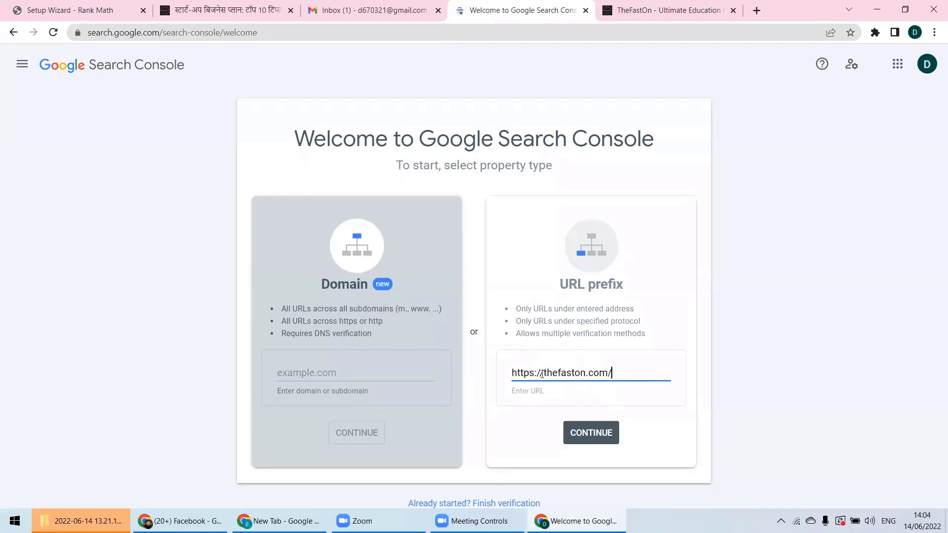
click(584, 440)
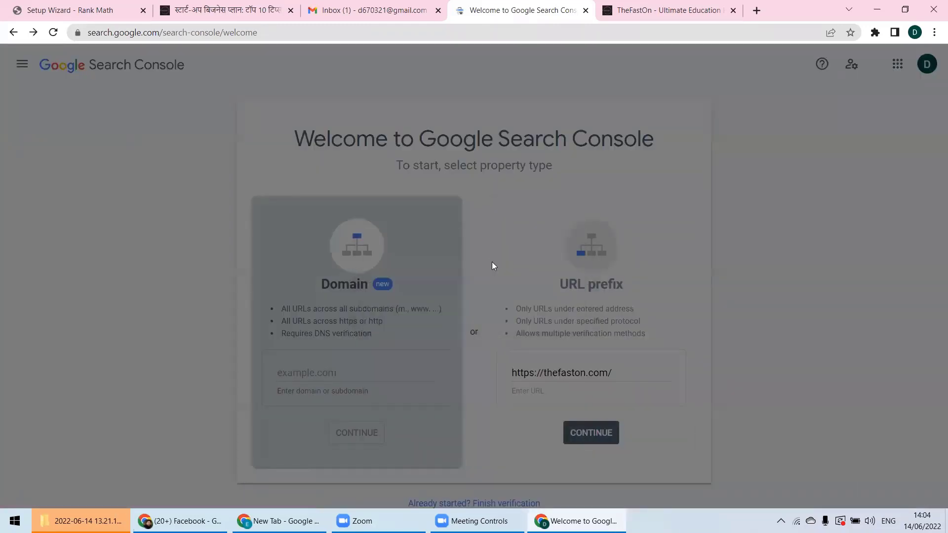
scroll(521, 263, down, 2)
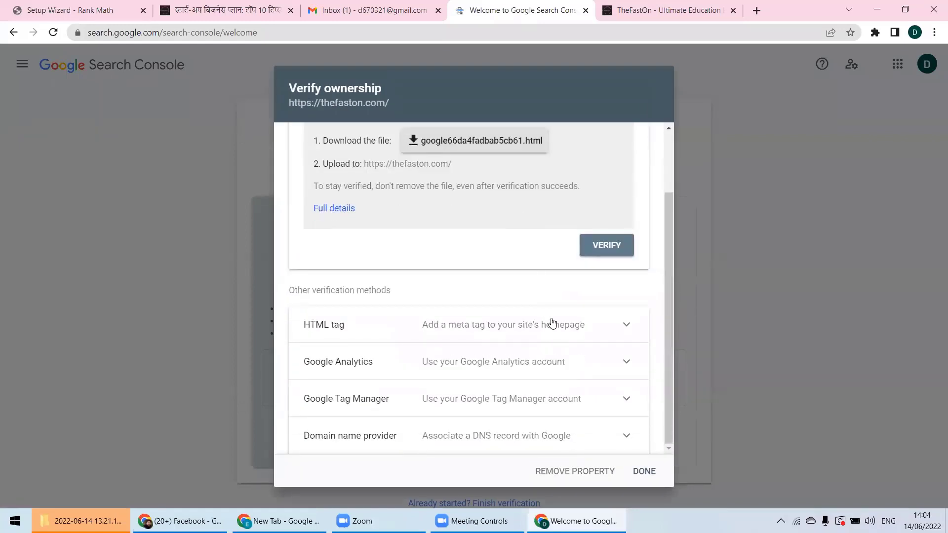
scroll(542, 278, up, 1)
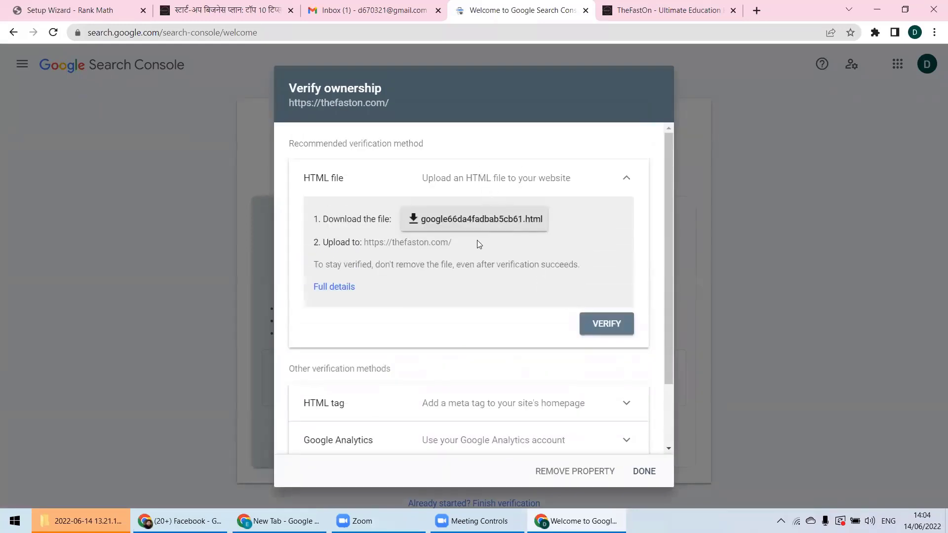
scroll(472, 277, down, 1)
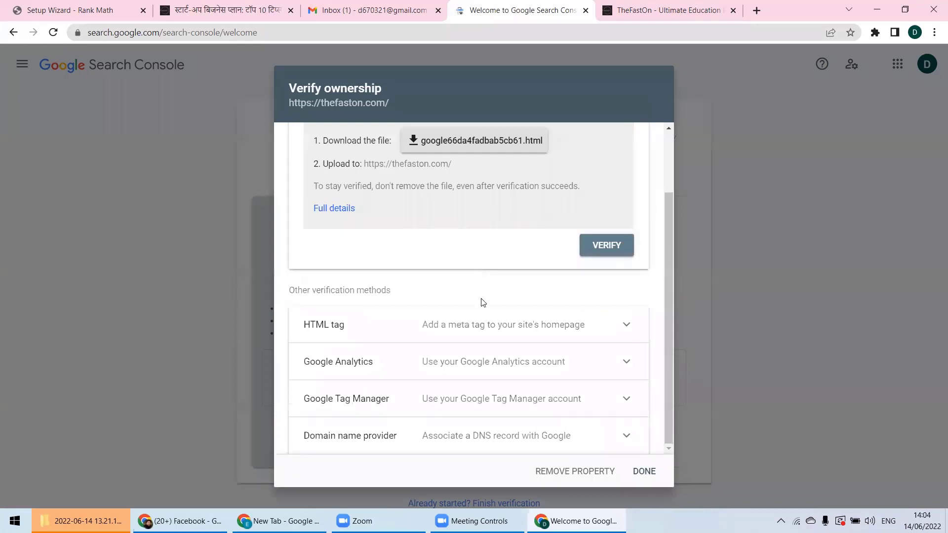
click(486, 326)
scroll(497, 316, down, 4)
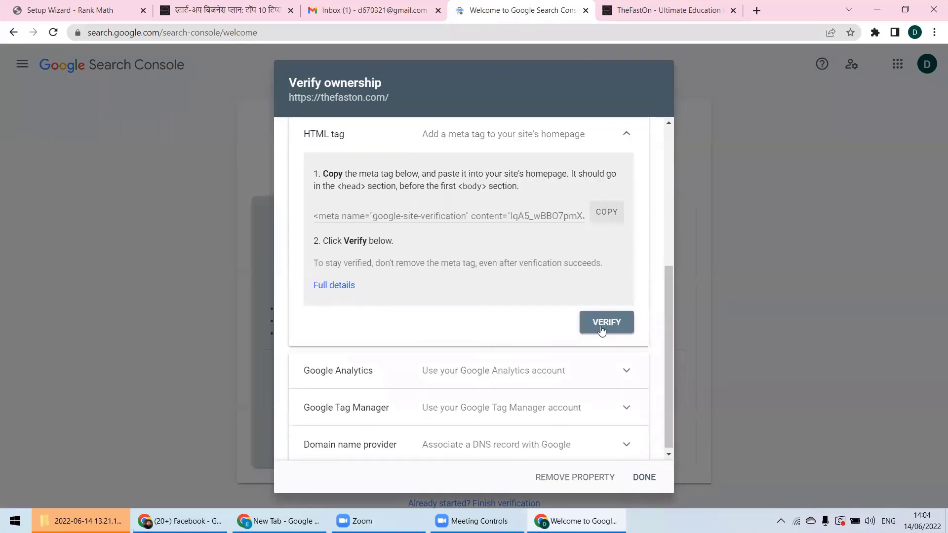
scroll(570, 329, down, 1)
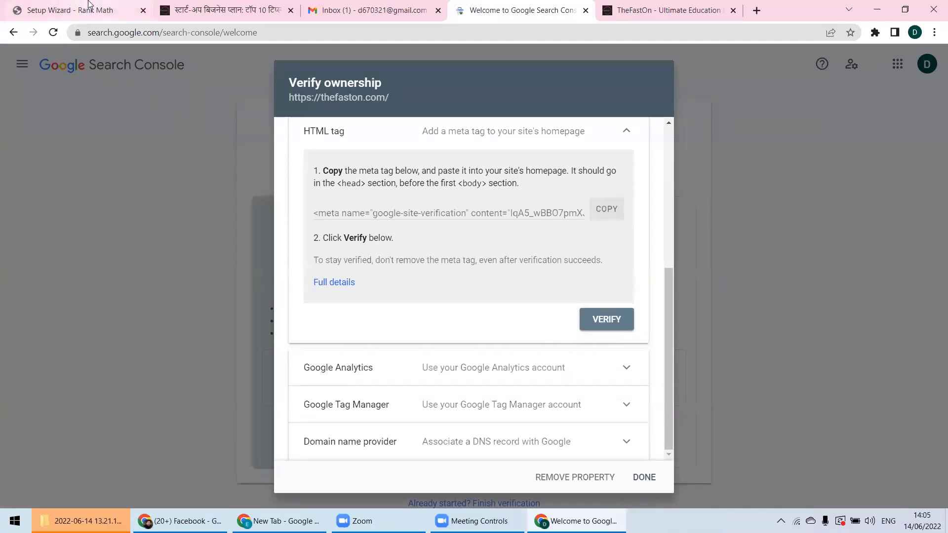
Return to the Rank Math setup wizard and reconnect Google services with the existing Google account
click(120, 10)
scroll(511, 244, up, 4)
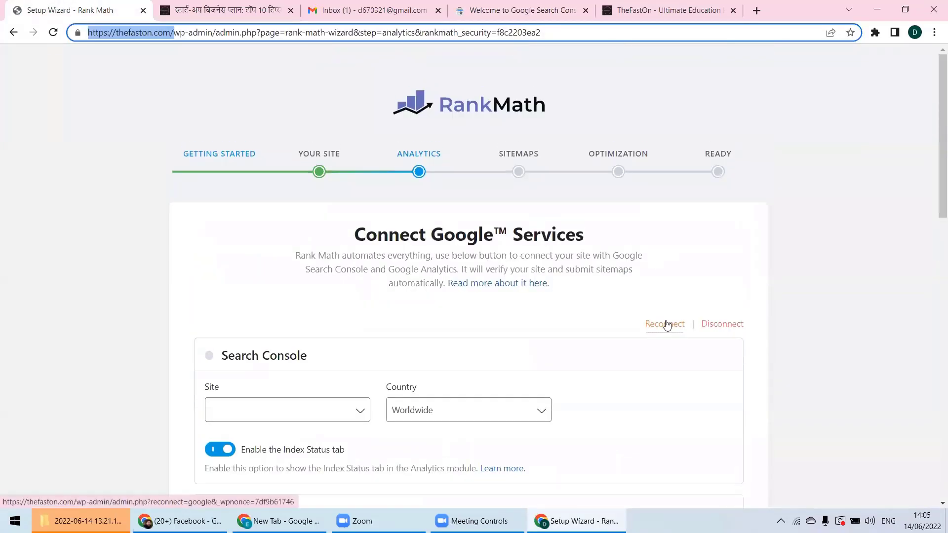
click(665, 324)
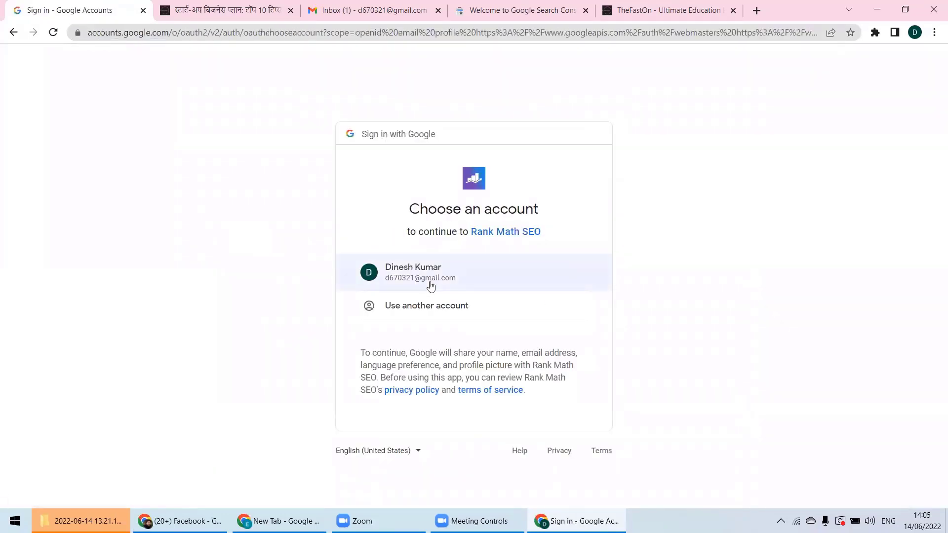
click(430, 286)
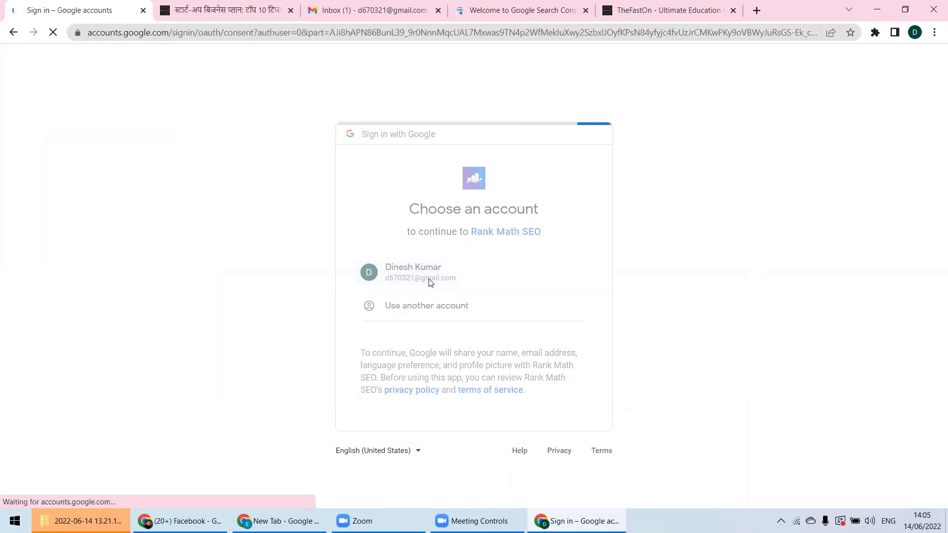
Grant Rank Math SEO all the optional Google Analytics, AdSense, Search Console and site management permissions and continue
scroll(431, 282, down, 7)
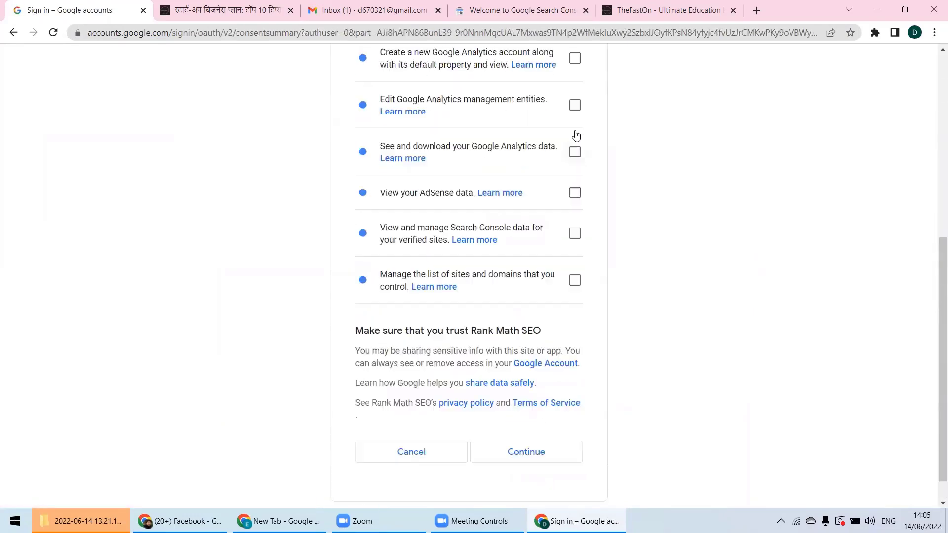
scroll(575, 136, up, 2)
click(575, 149)
click(575, 195)
click(576, 243)
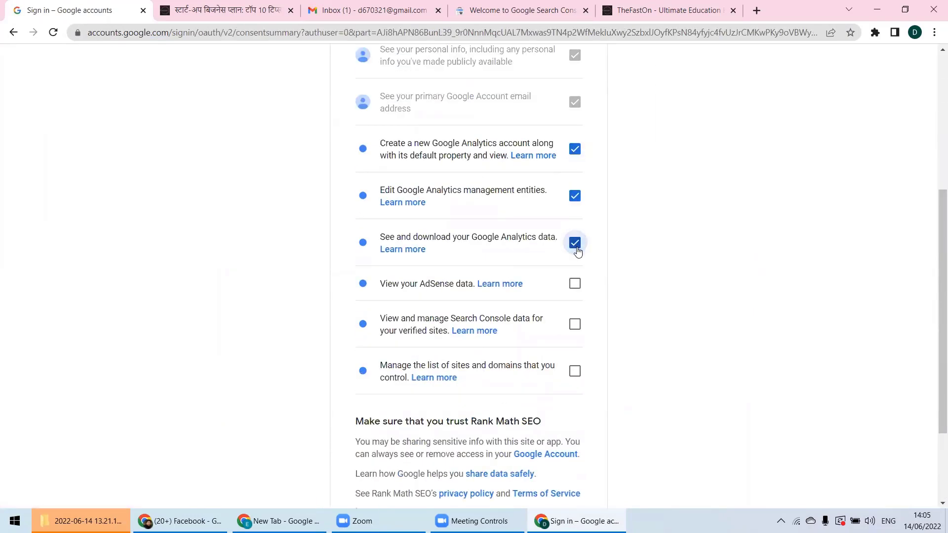
click(575, 283)
click(575, 324)
click(575, 370)
scroll(628, 321, down, 3)
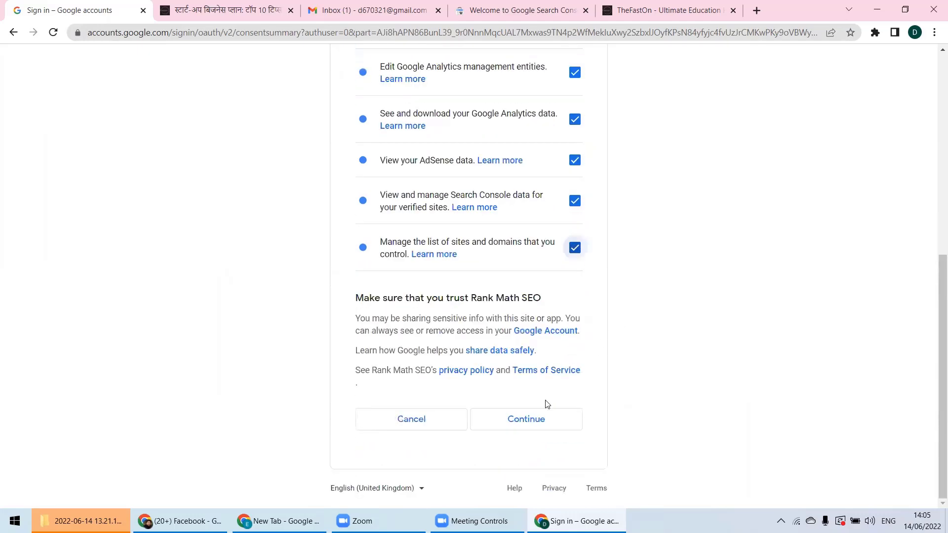
click(532, 420)
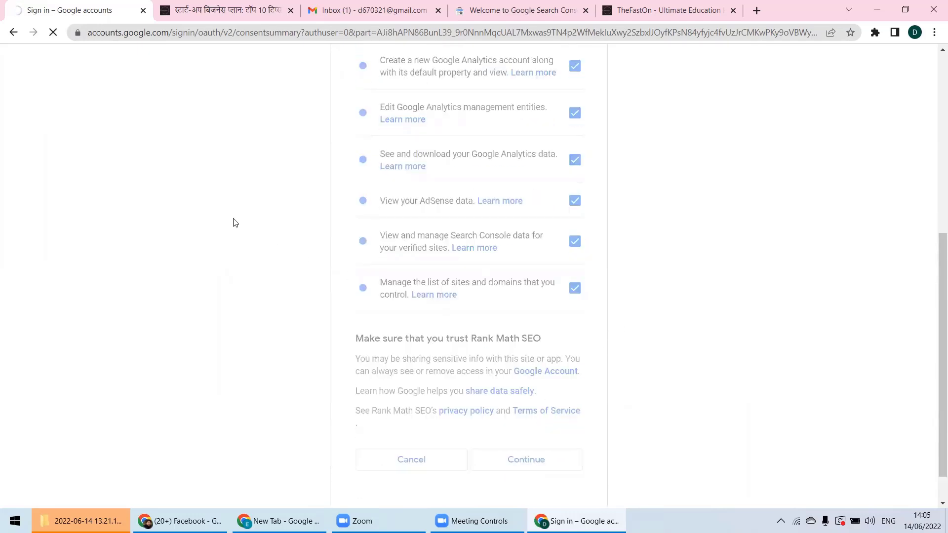
Check the Search Console site and country settings and look for available accounts in the Analytics section
scroll(253, 231, down, 2)
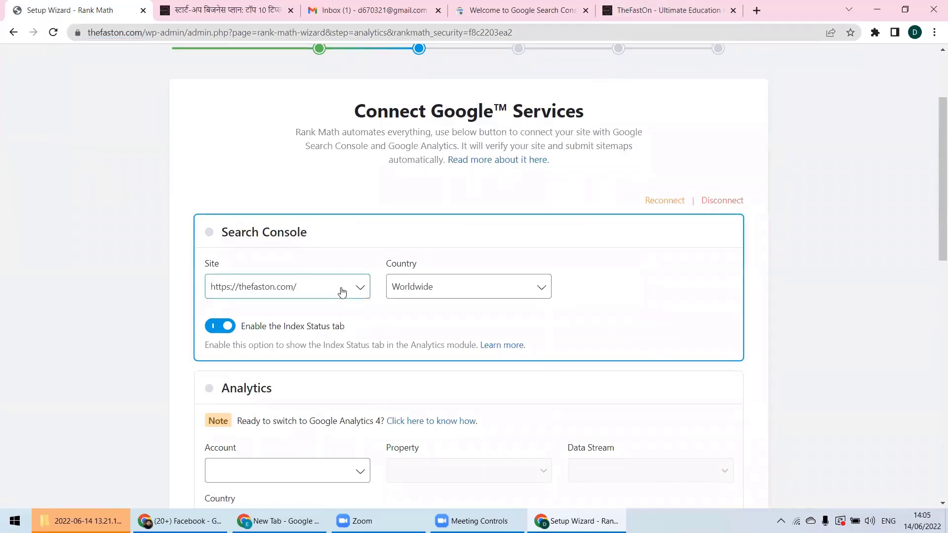
scroll(368, 279, down, 2)
scroll(293, 153, up, 4)
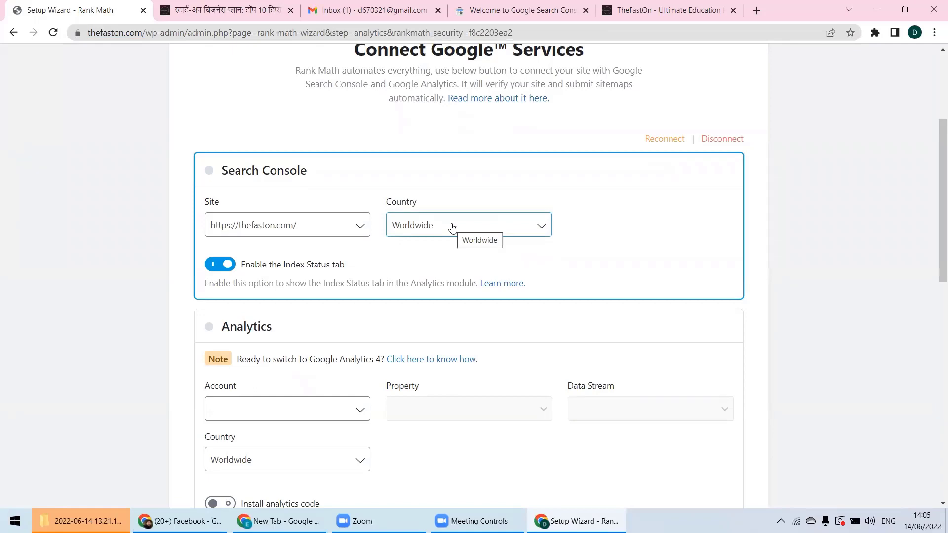
scroll(533, 255, down, 6)
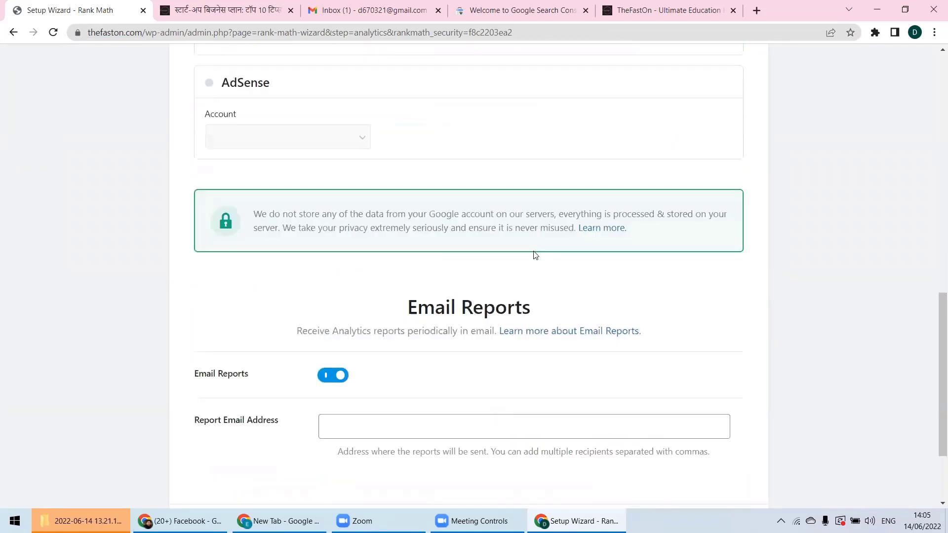
scroll(486, 153, up, 5)
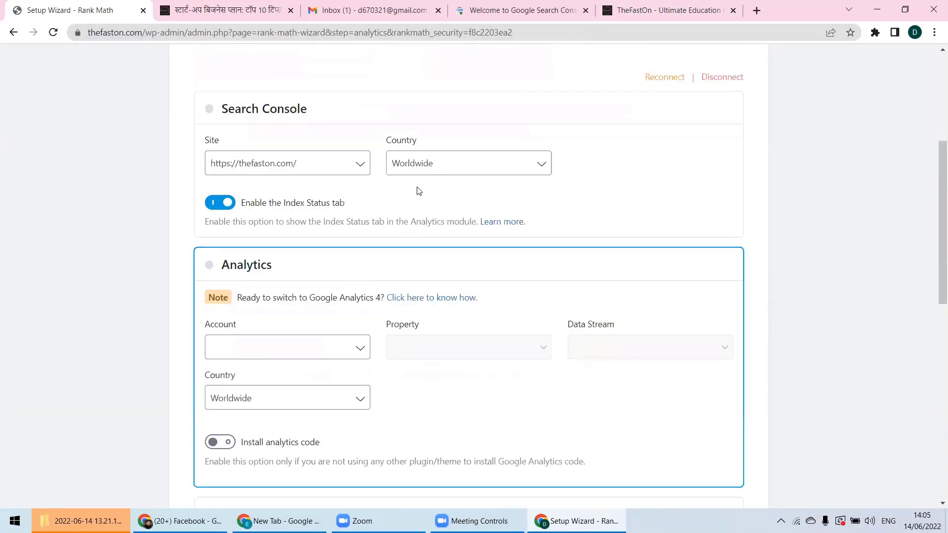
click(242, 345)
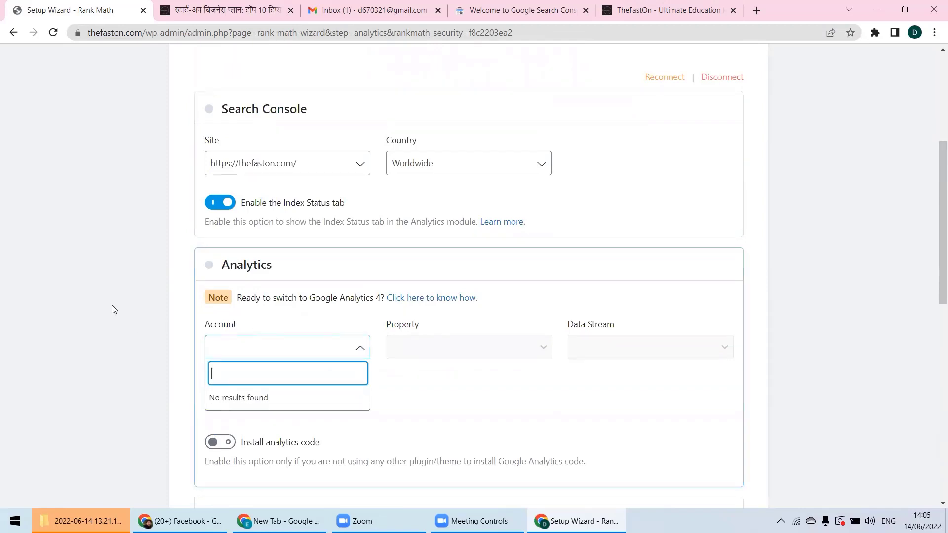
Turn off Email Reports, then save the Analytics settings and continue to the Sitemaps stage
scroll(132, 288, down, 10)
scroll(133, 288, down, 1)
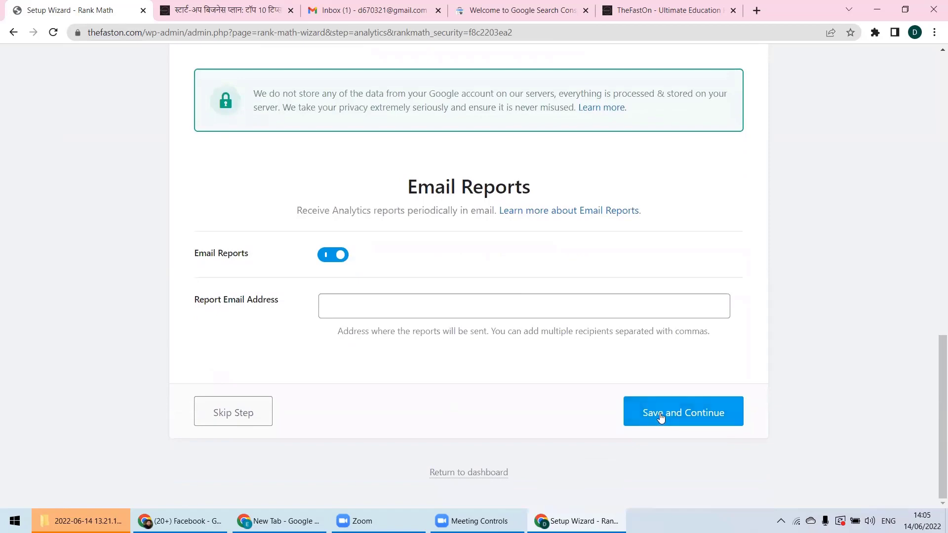
scroll(339, 254, up, 10)
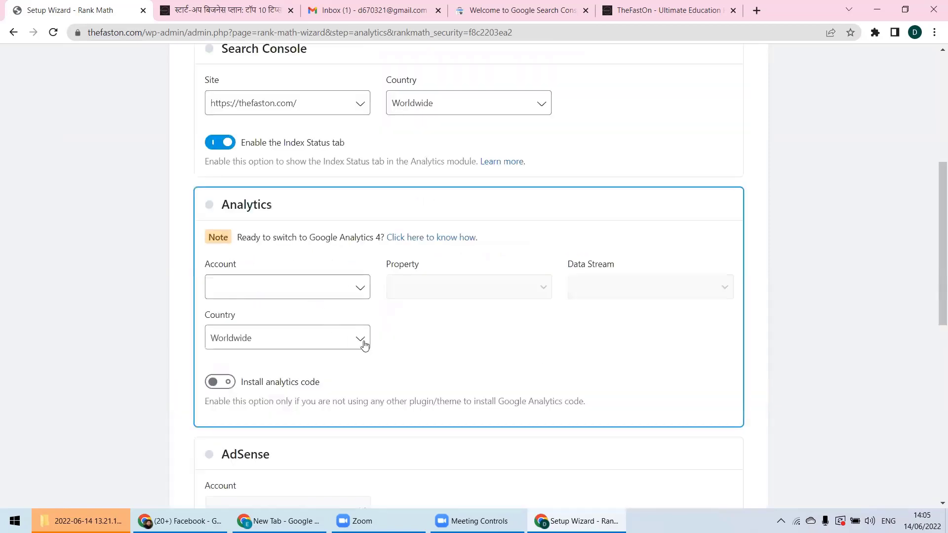
scroll(364, 343, down, 10)
click(339, 261)
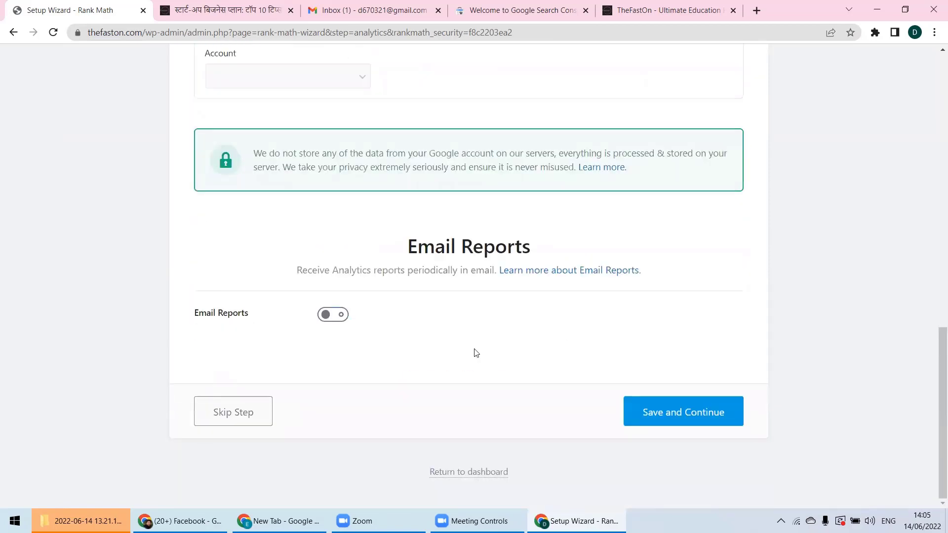
click(680, 417)
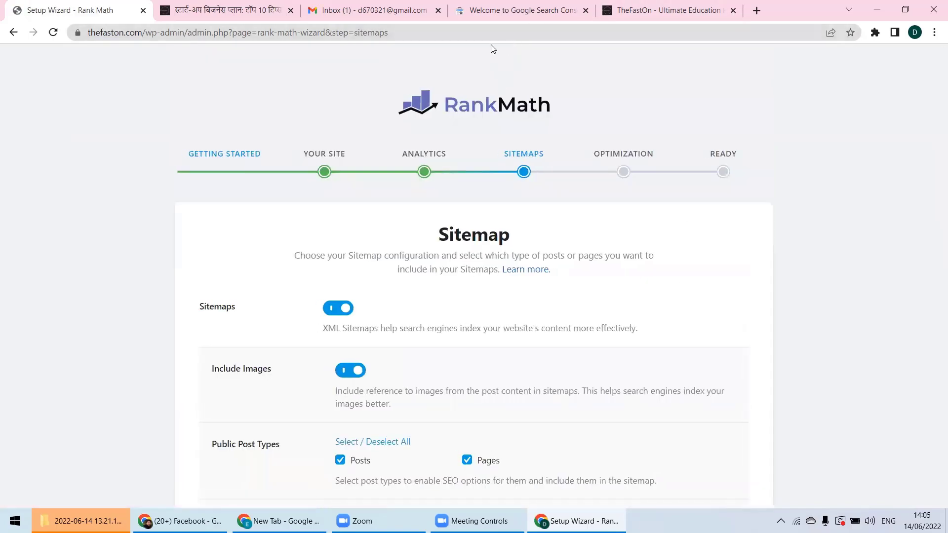
Close the Google Search Console and TheFastOn homepage tabs and return to the setup wizard
click(492, 13)
click(52, 12)
click(546, 14)
click(586, 13)
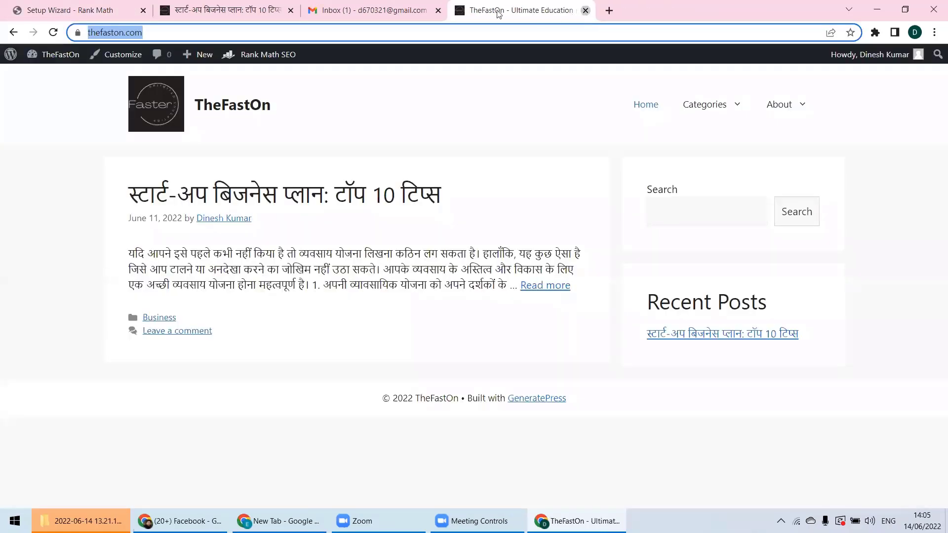
click(586, 13)
click(75, 9)
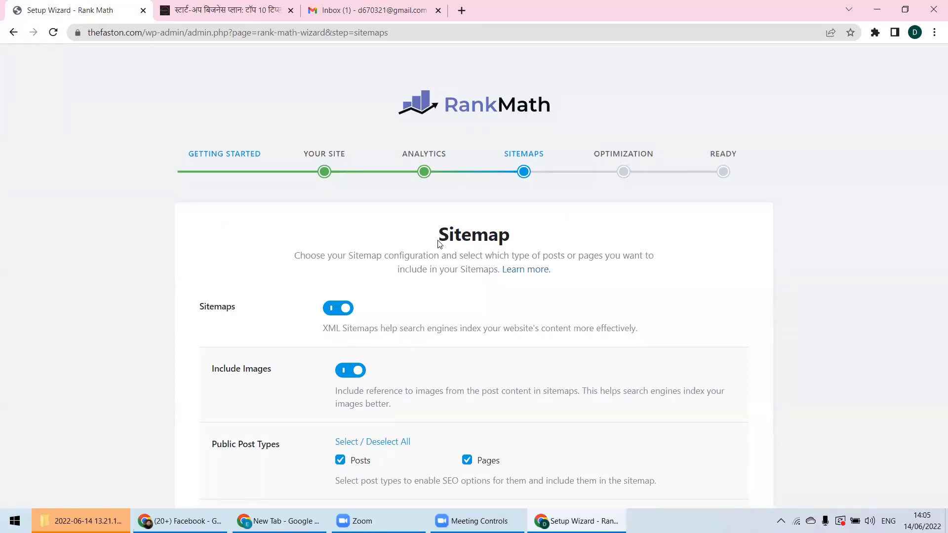
Review the Sitemap options for images, public post types and public taxonomies
drag(439, 237, 512, 240)
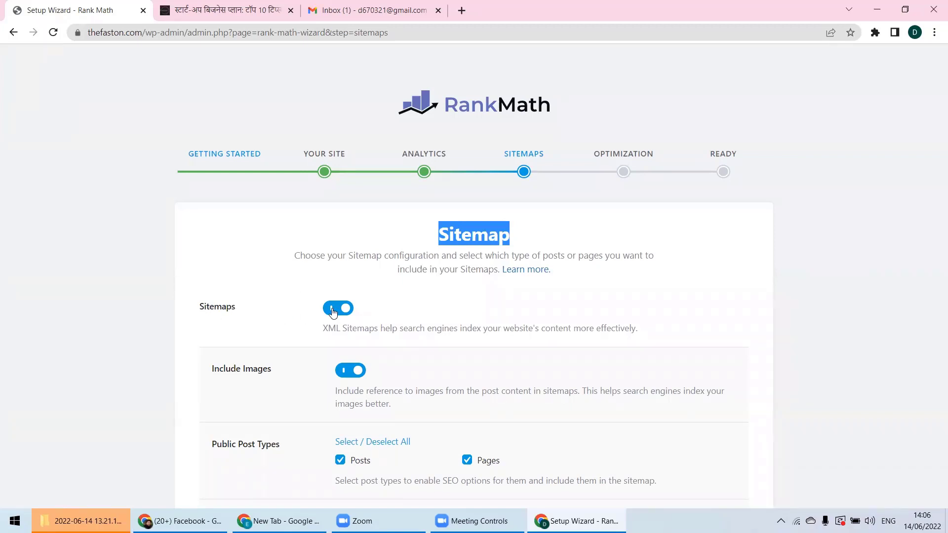
scroll(333, 312, down, 5)
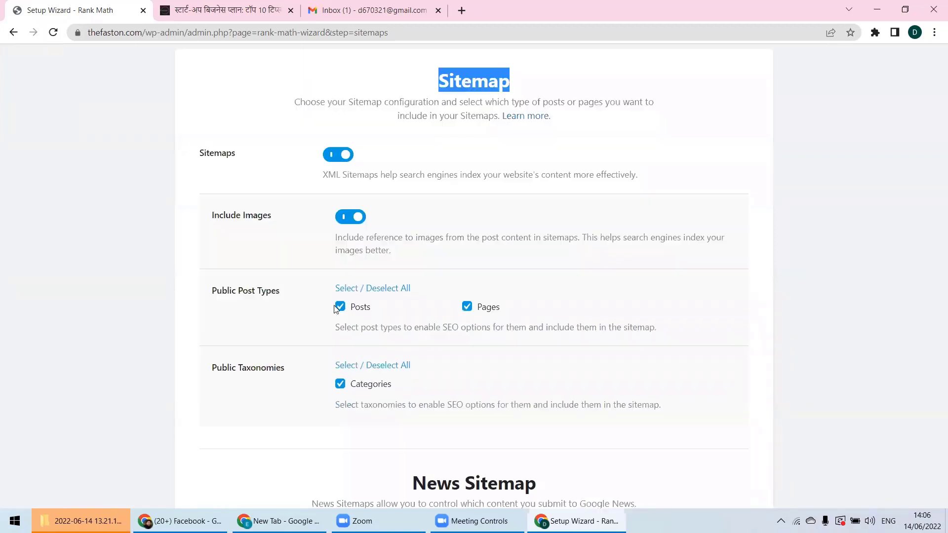
scroll(356, 186, up, 1)
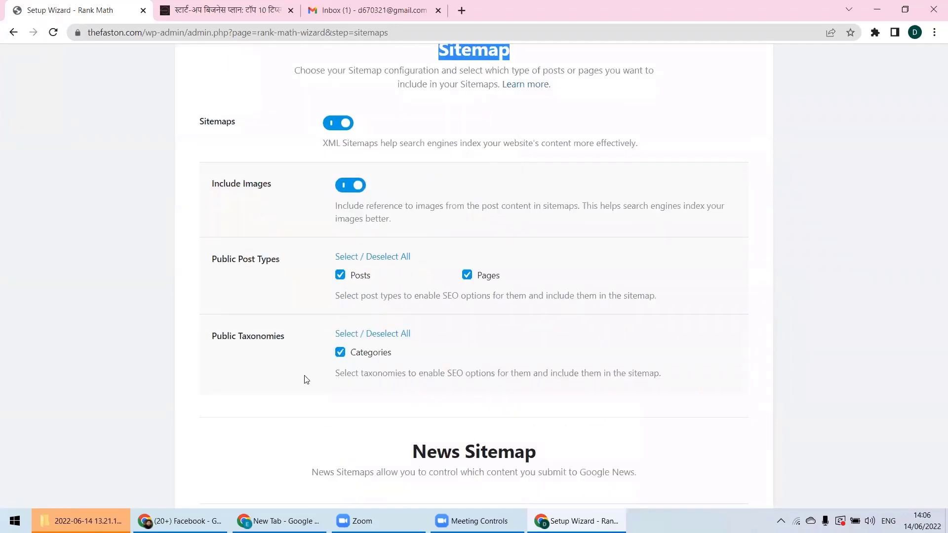
scroll(453, 216, down, 3)
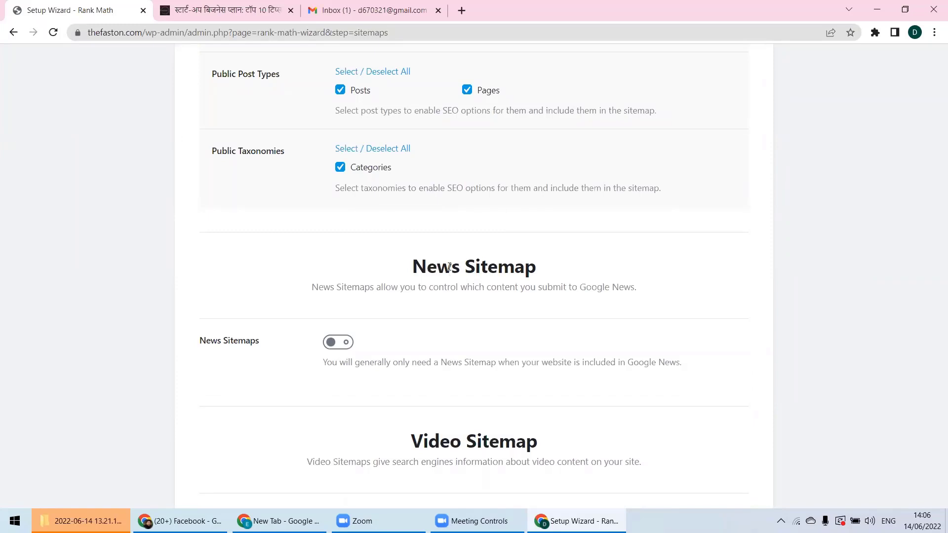
Enable News Sitemaps to inspect the publication name and post type options, and switch it off again
click(331, 342)
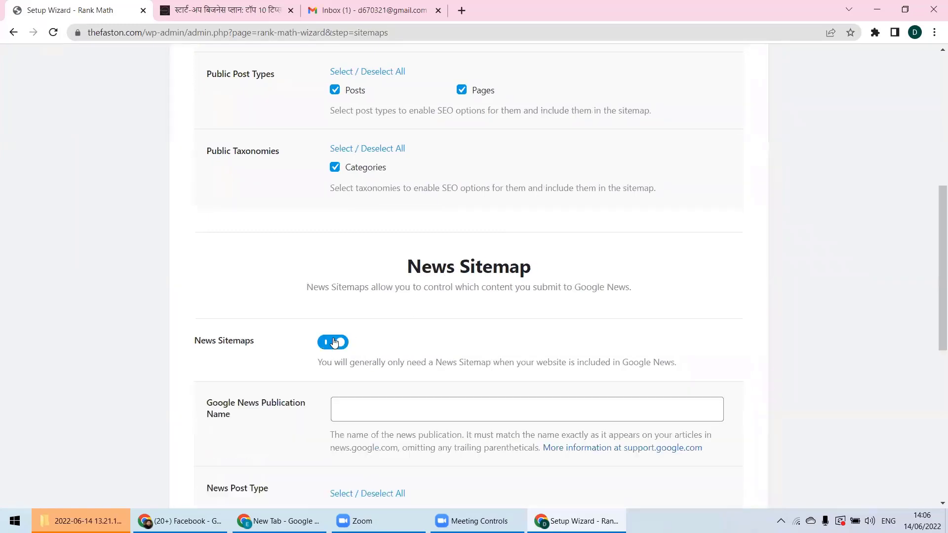
scroll(335, 335, down, 1)
scroll(335, 337, down, 2)
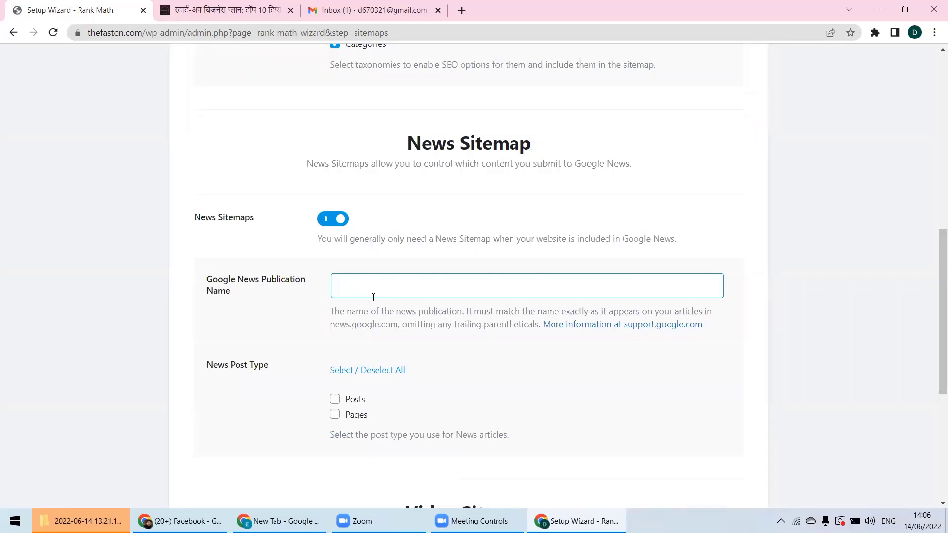
click(332, 223)
Save the sitemap settings and continue to the Optimization stage of the wizard
scroll(457, 267, down, 1)
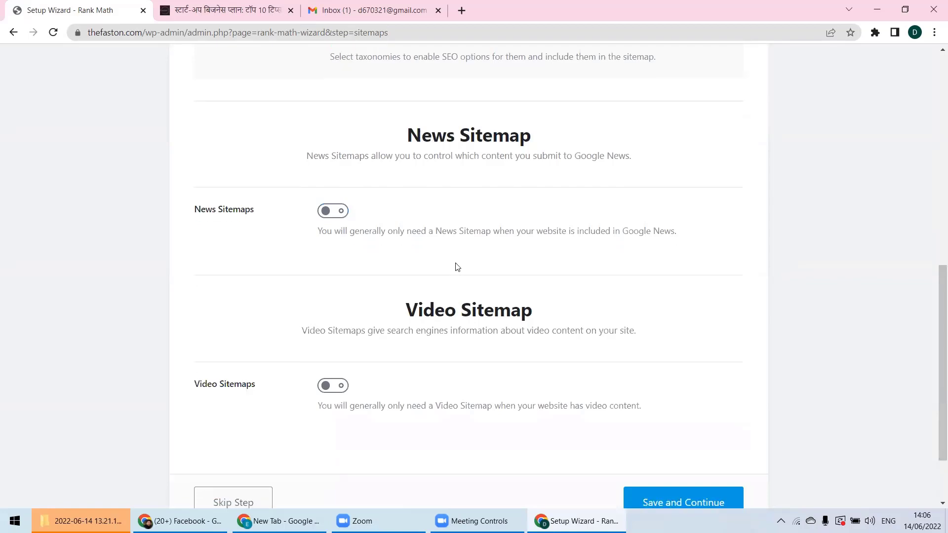
scroll(457, 268, down, 2)
click(658, 401)
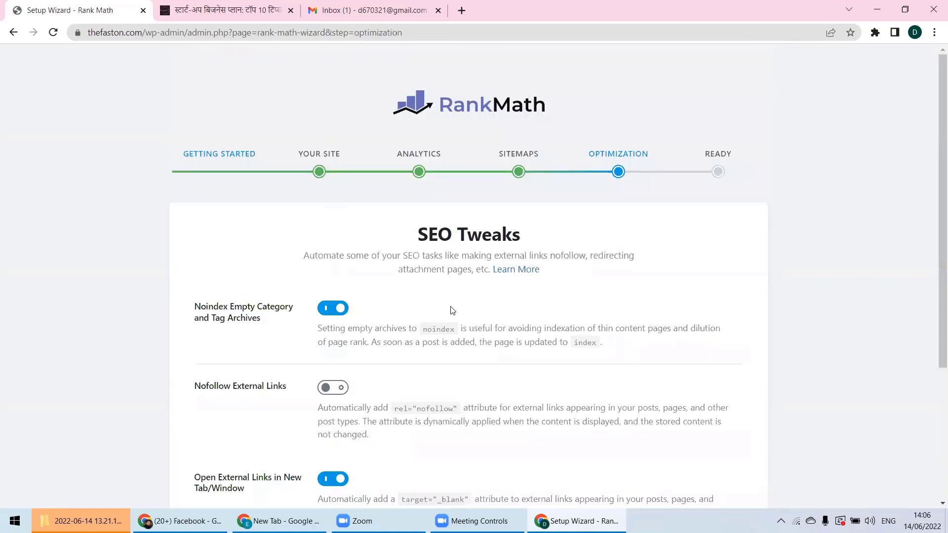
Save the default SEO Tweaks and leave the completed setup wizard for the dashboard
scroll(452, 310, down, 2)
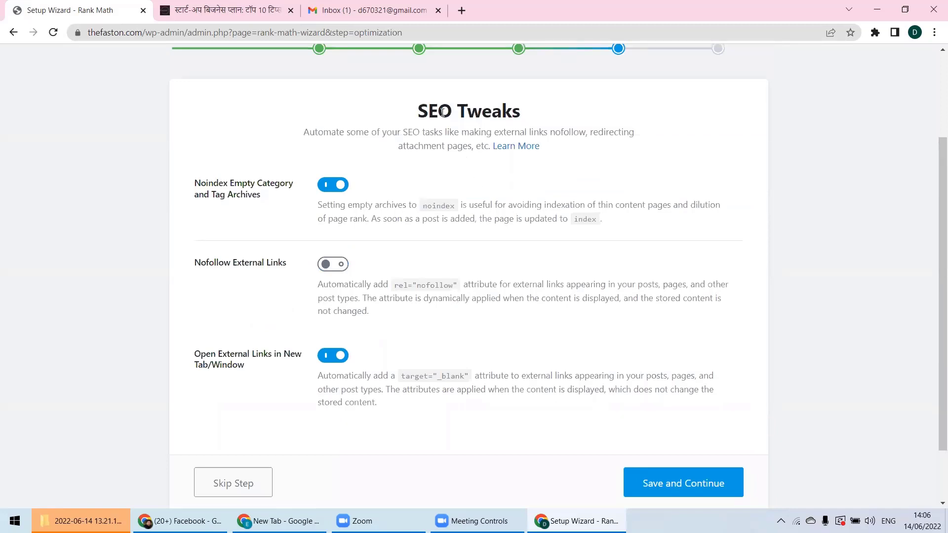
click(669, 485)
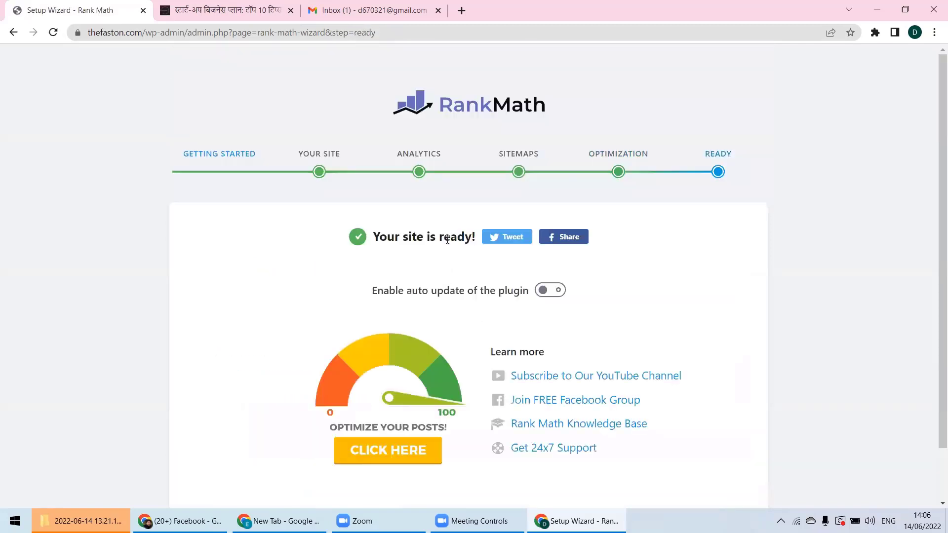
scroll(451, 250, down, 1)
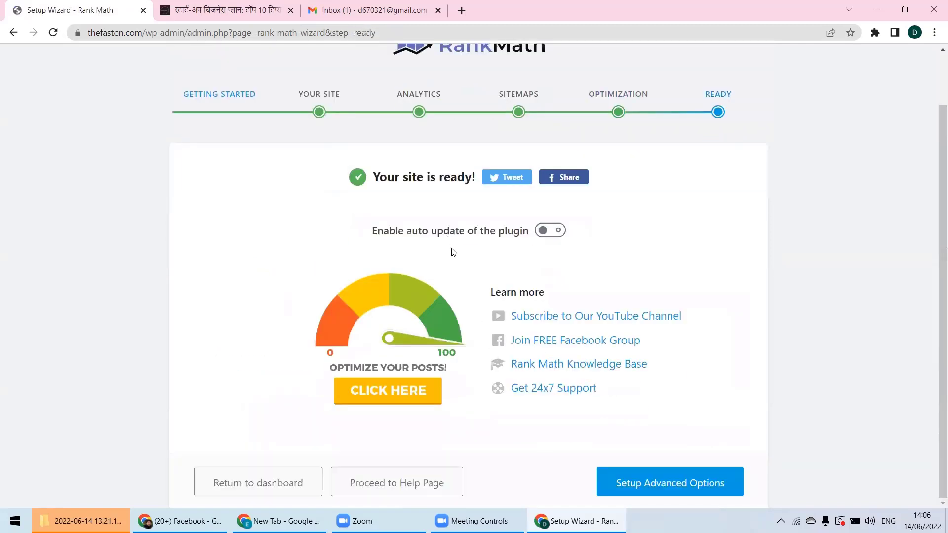
click(266, 482)
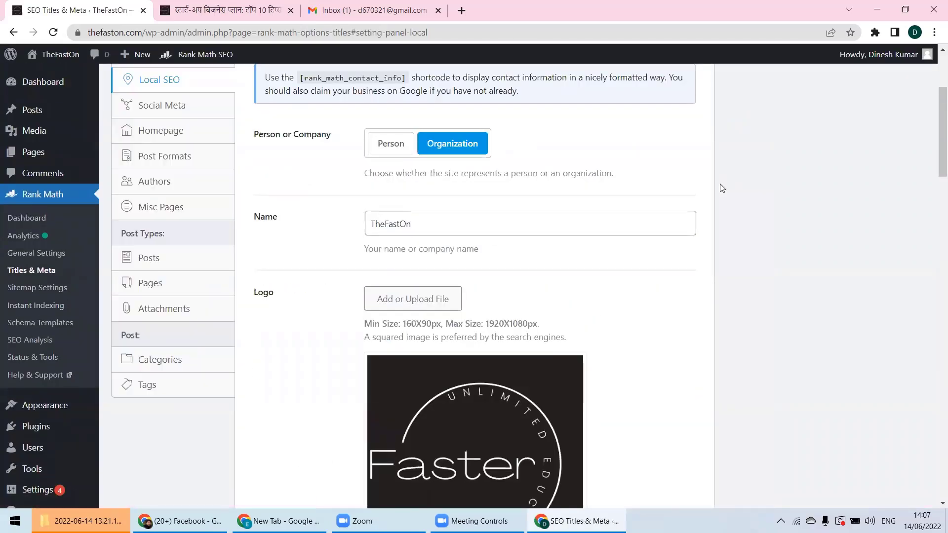
Review the Local SEO options under Titles & Meta, from organization details and opening hours to the About and Contact page settings
scroll(722, 183, up, 3)
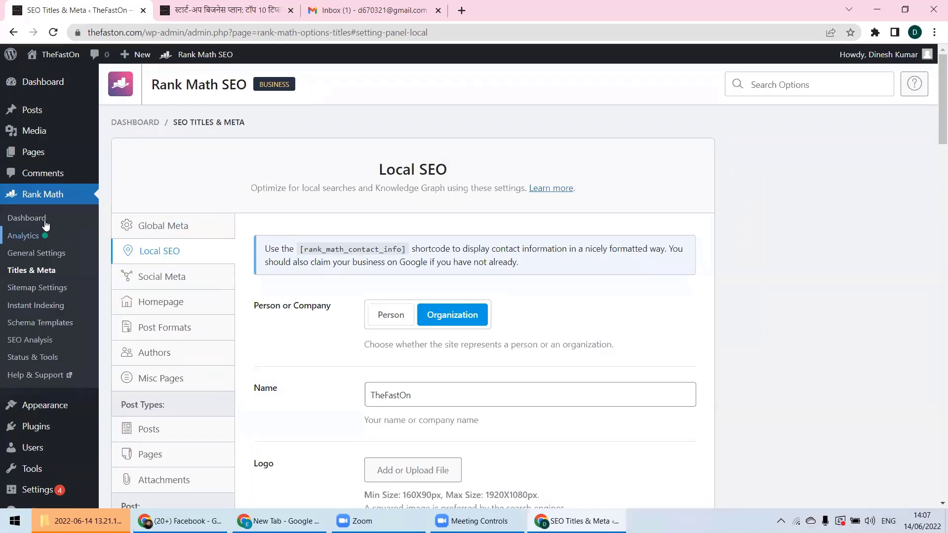
scroll(216, 222, down, 6)
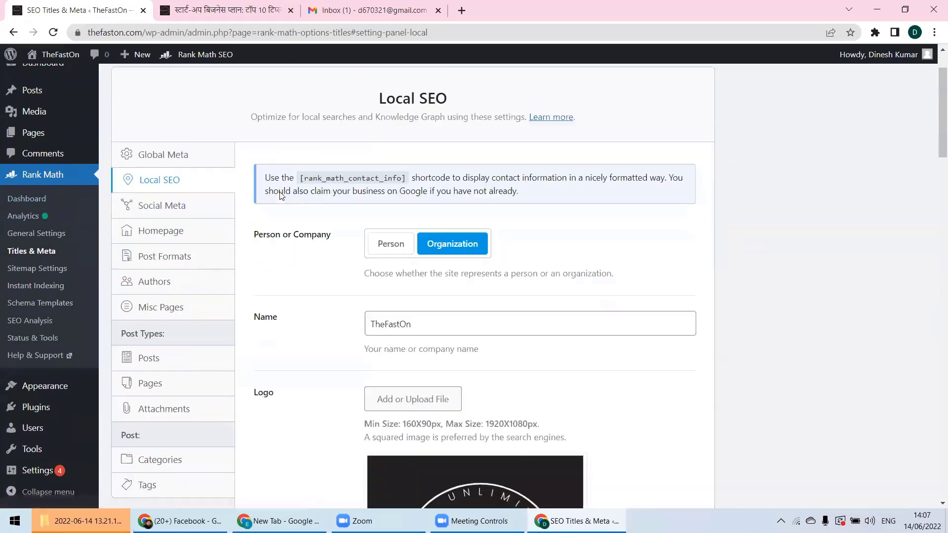
scroll(215, 261, down, 8)
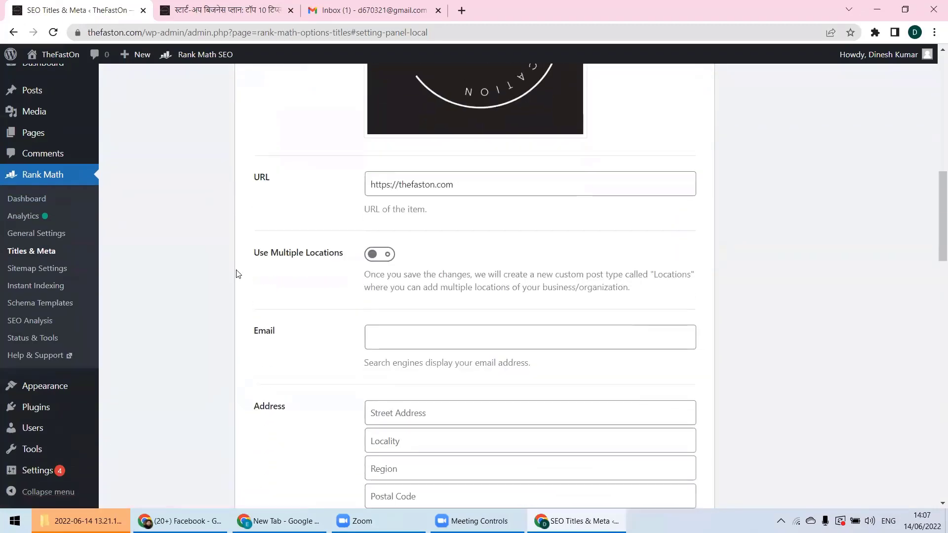
scroll(186, 277, down, 16)
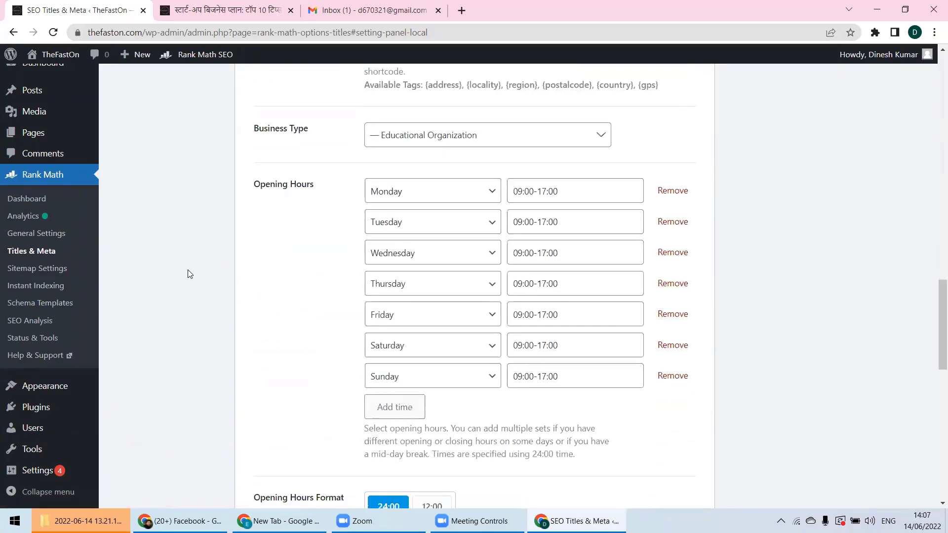
scroll(190, 274, down, 6)
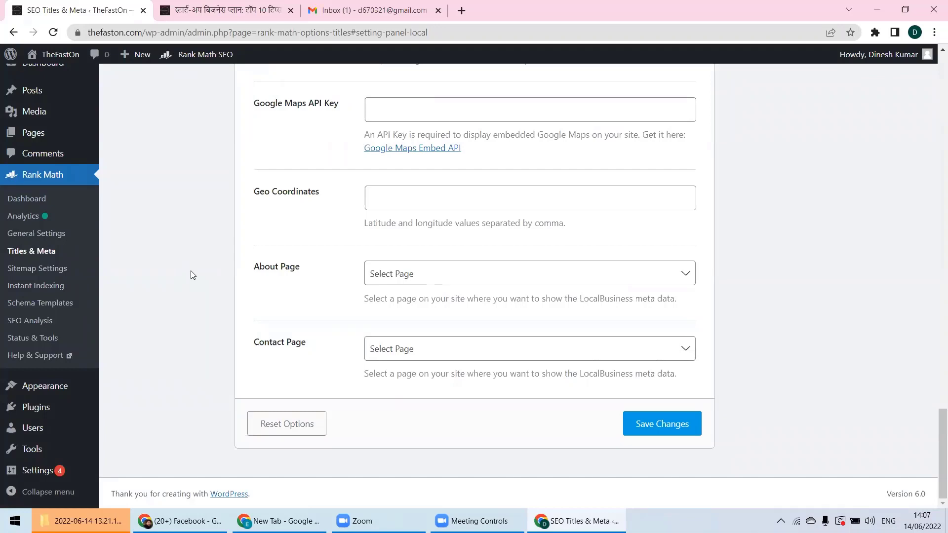
scroll(199, 269, up, 15)
Search Google for "search console" in a new browser tab and start Google Search Console from its official page
click(359, 11)
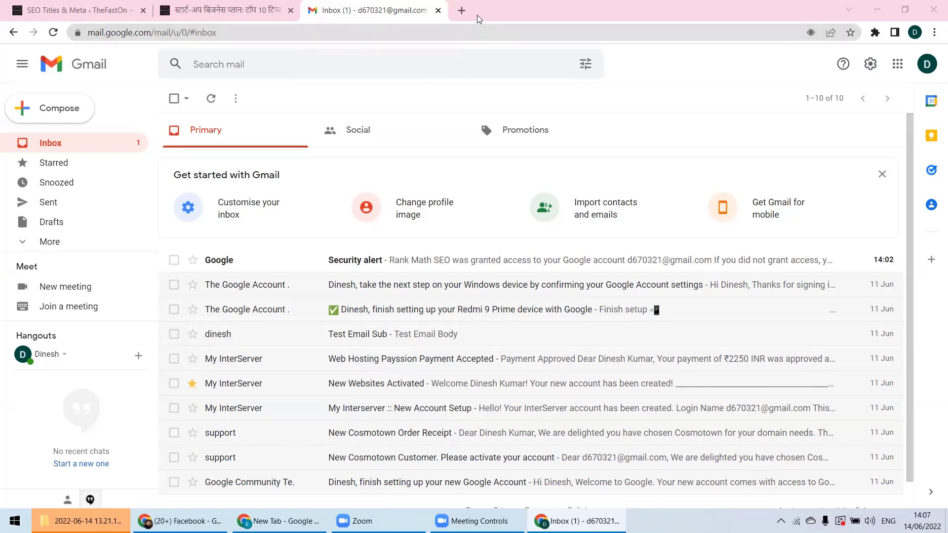
click(466, 9)
text(search console)
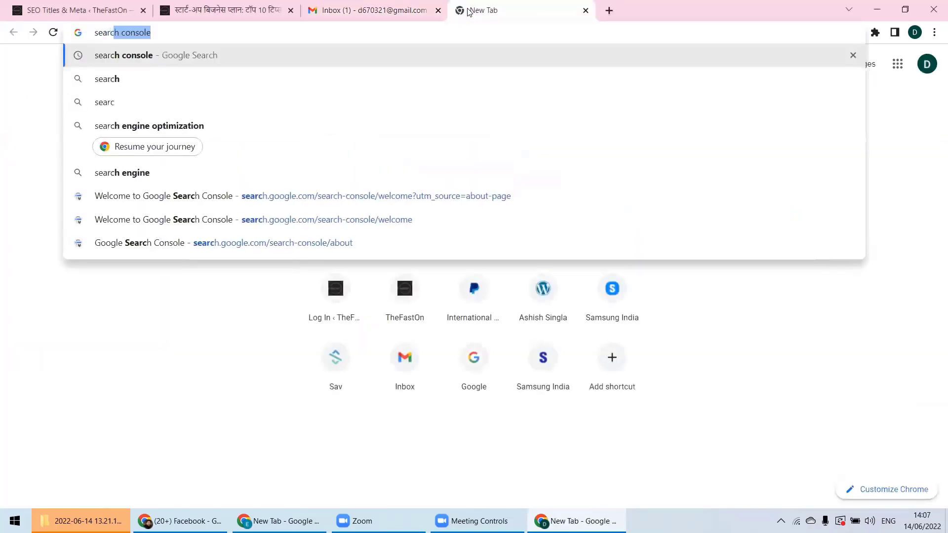
key(Down)
key(Down)
key(Down)
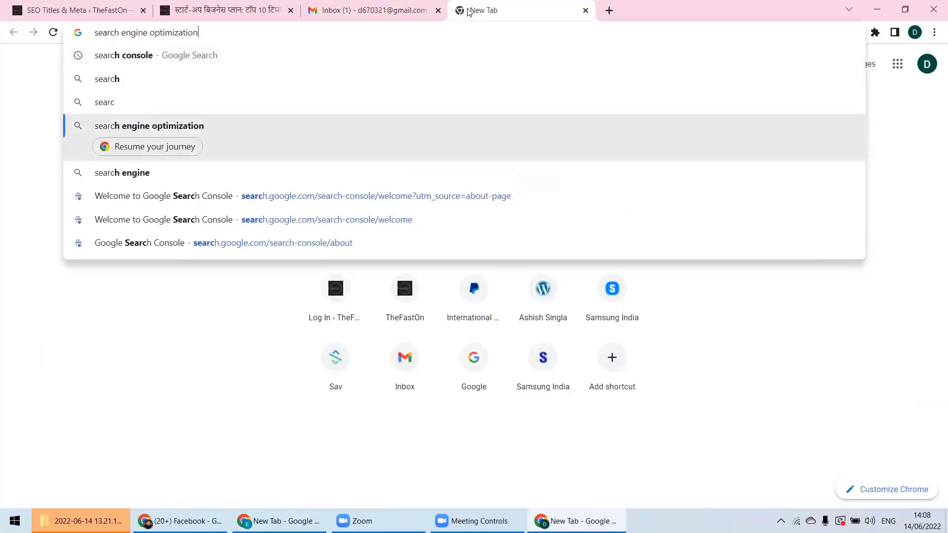
key(Up)
key(Up)
key(Up)
key(Return)
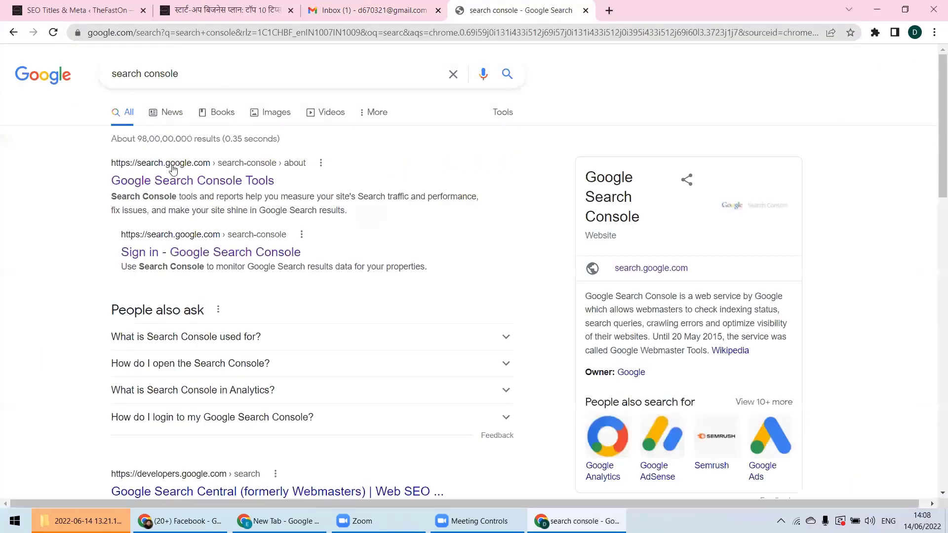
click(170, 188)
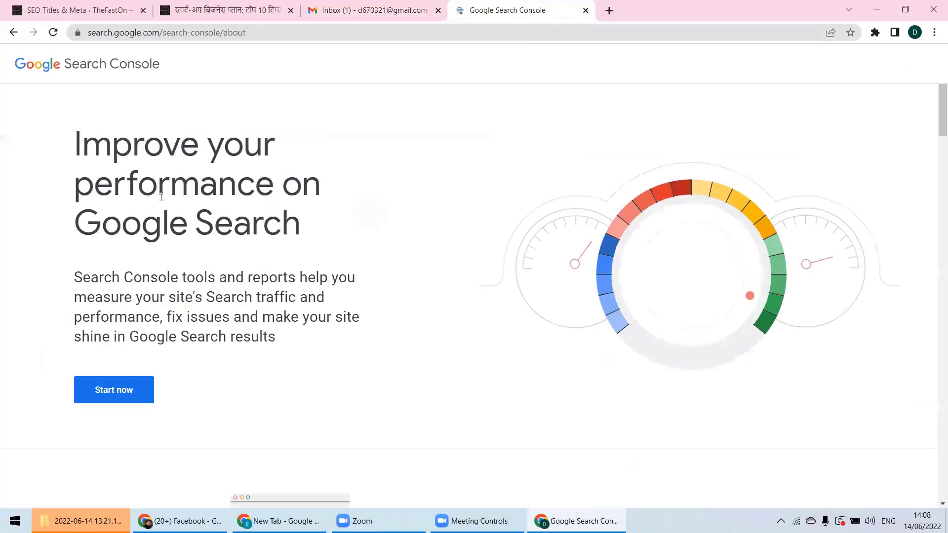
click(115, 396)
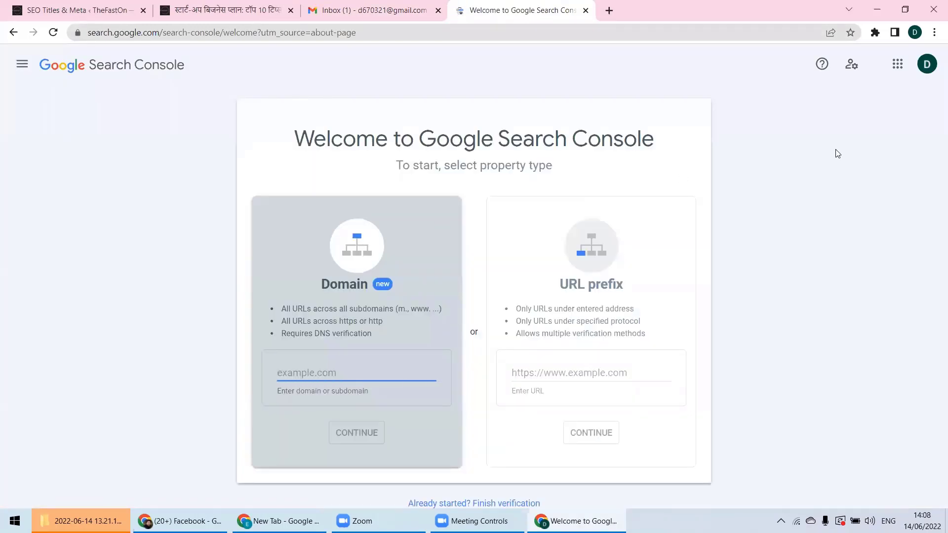
click(20, 65)
click(68, 103)
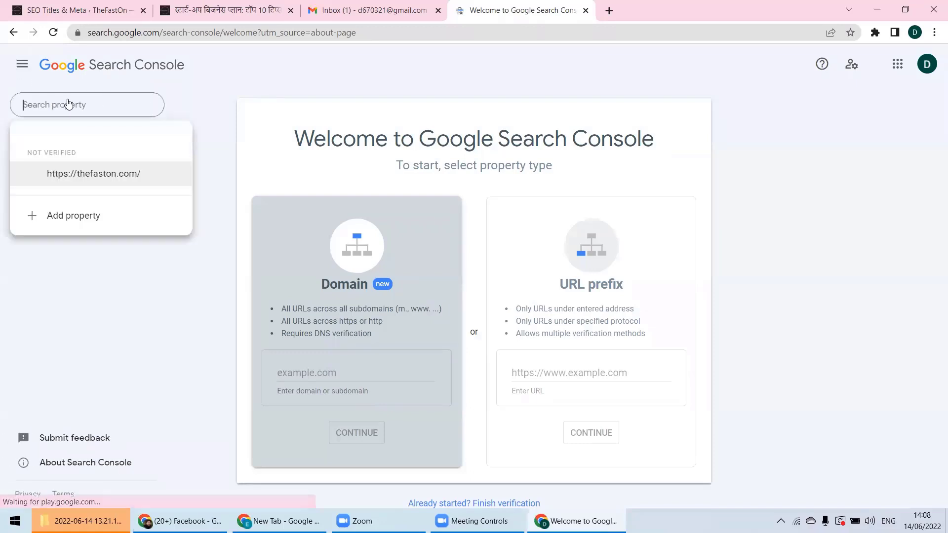
click(80, 174)
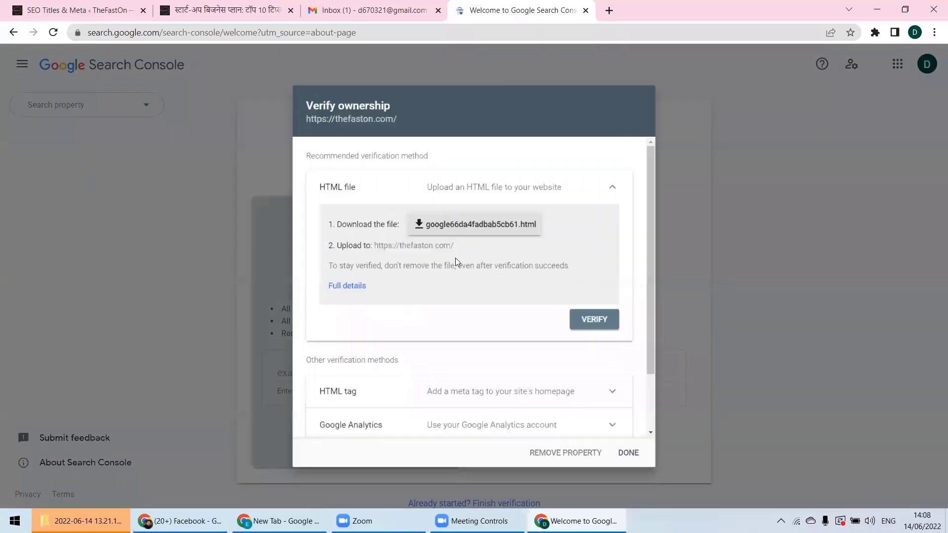
scroll(481, 216, down, 2)
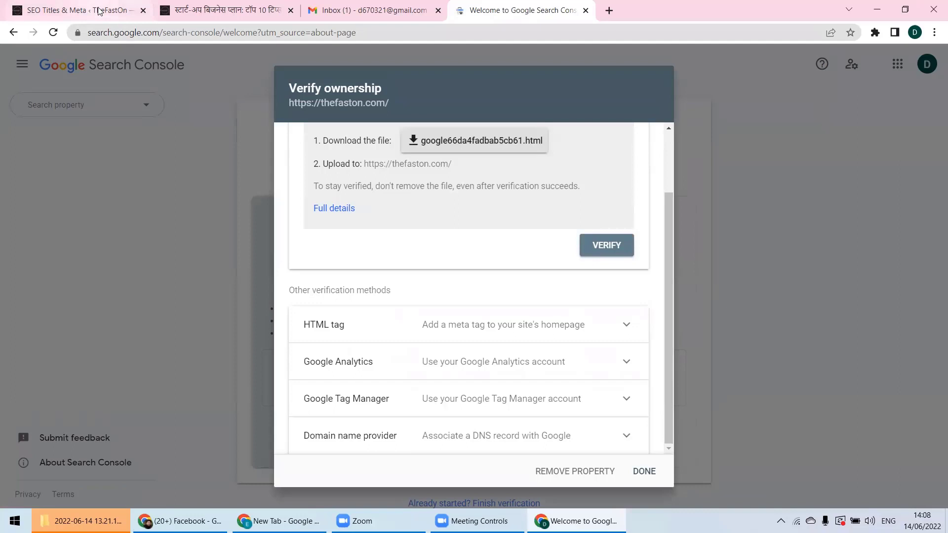
scroll(395, 148, up, 2)
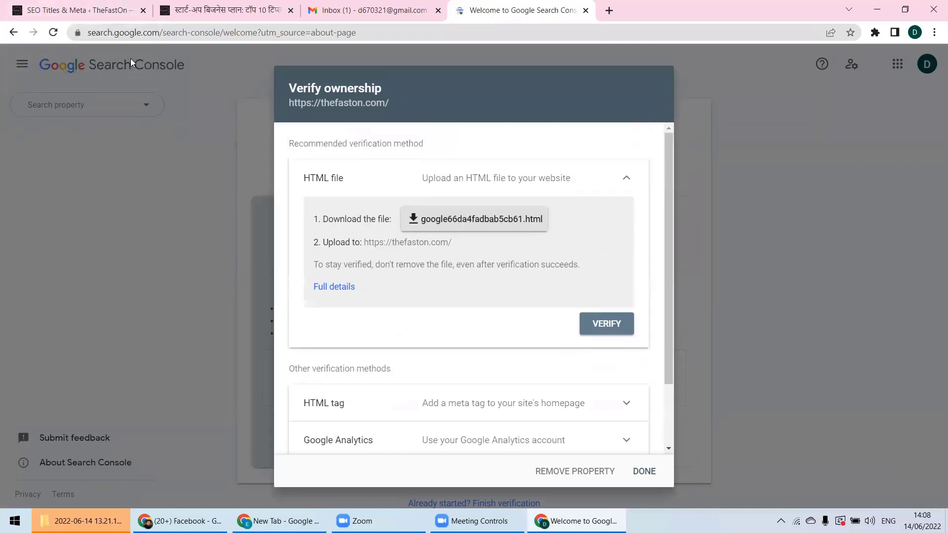
Return to WordPress and check the Local SEO options for a place to enter the Search Console verification
click(69, 10)
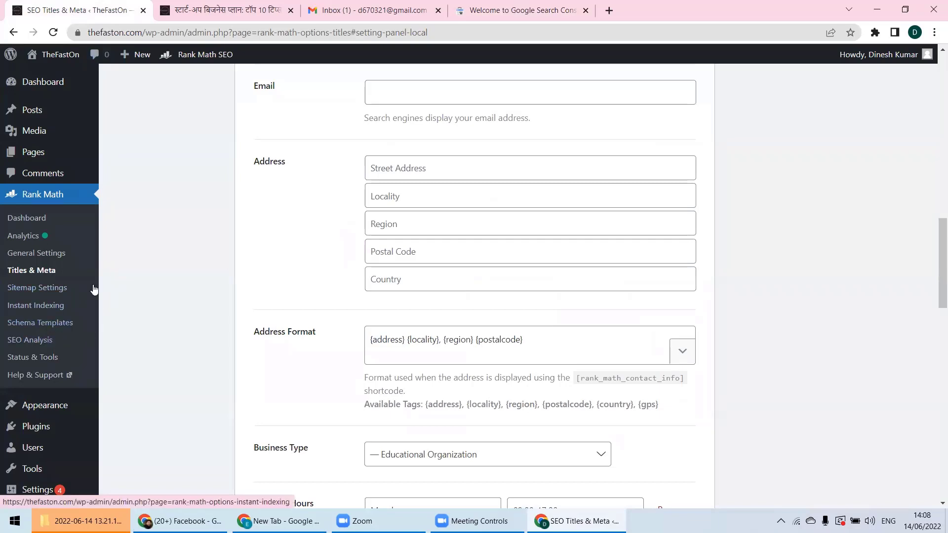
scroll(622, 249, down, 5)
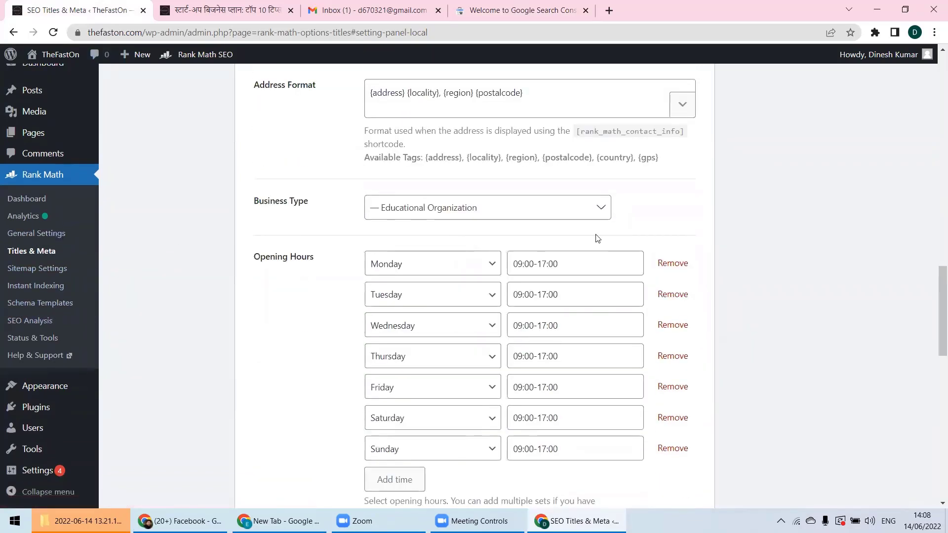
scroll(214, 276, down, 9)
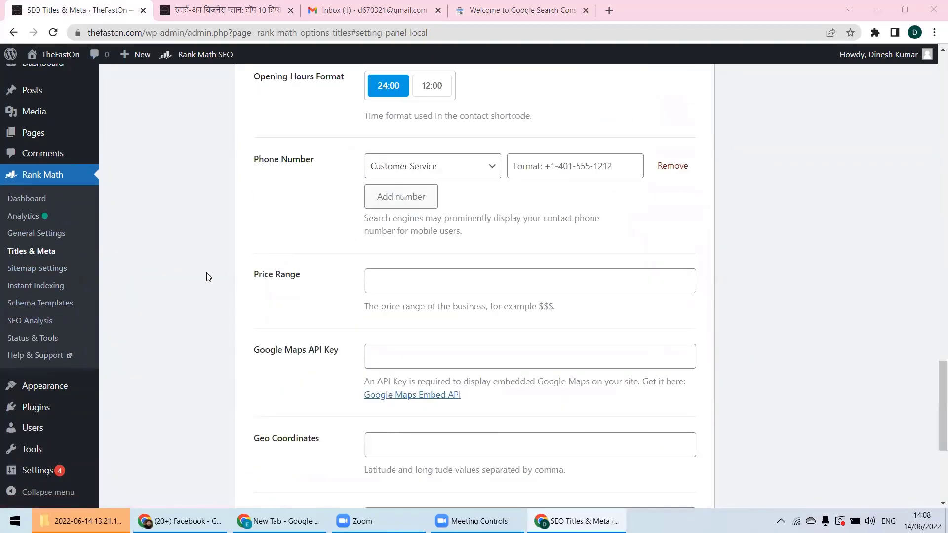
scroll(207, 275, down, 3)
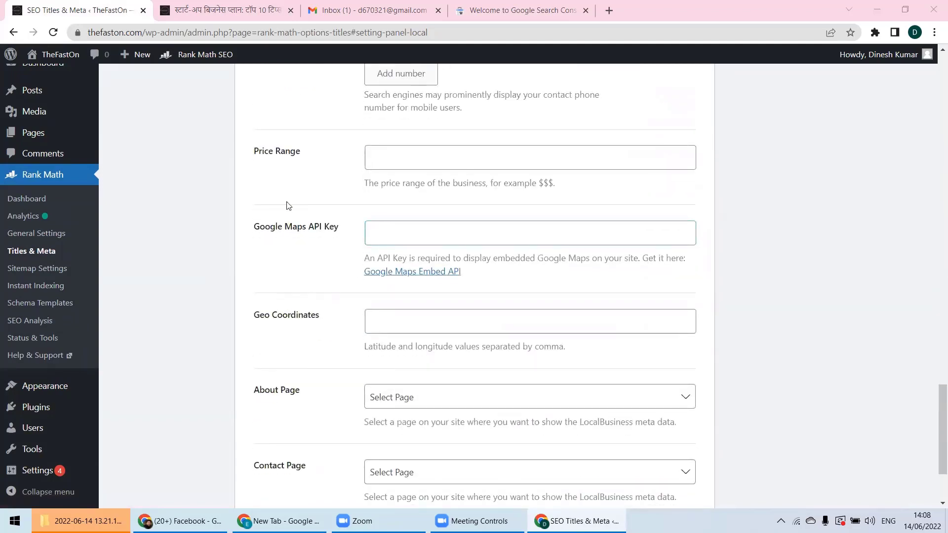
scroll(286, 266, down, 3)
scroll(282, 267, up, 9)
scroll(281, 268, up, 6)
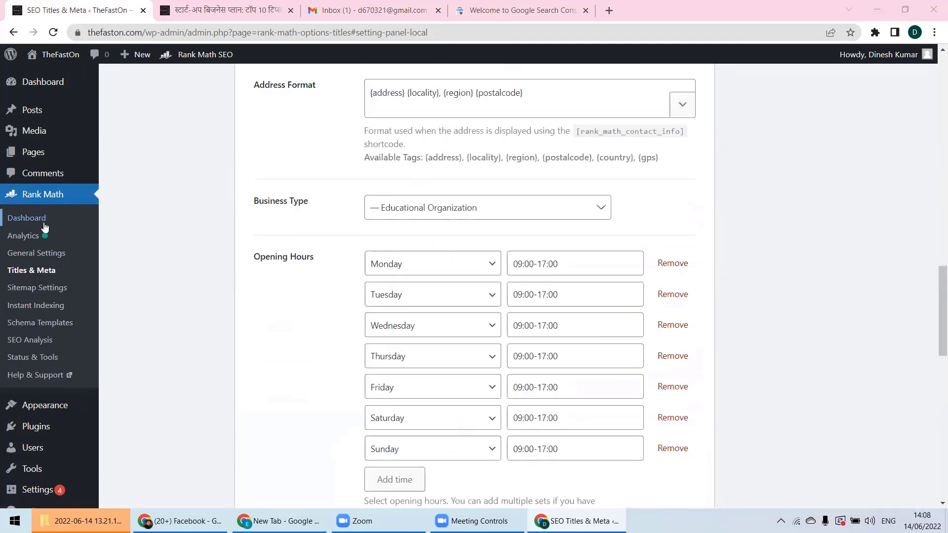
Open the Rank Math dashboard and look through all of its modules
click(24, 218)
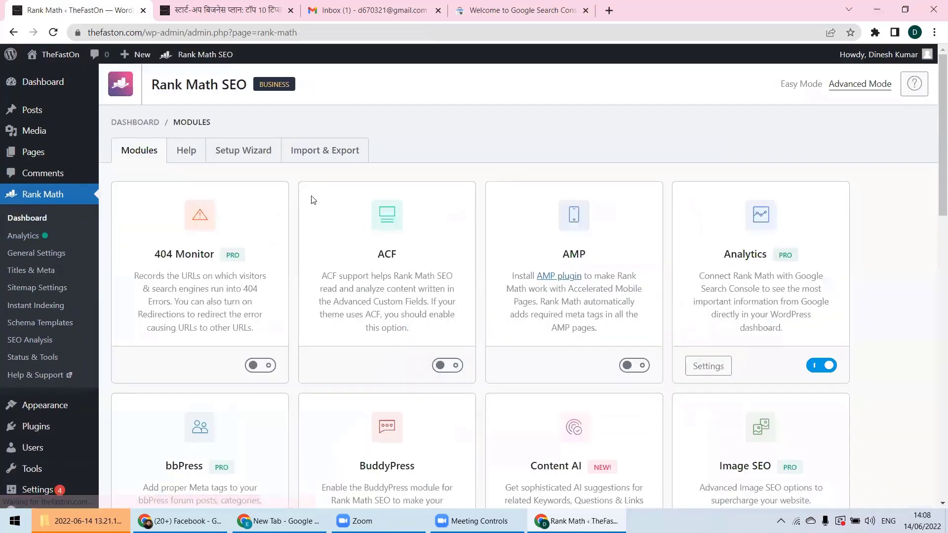
scroll(477, 193, down, 10)
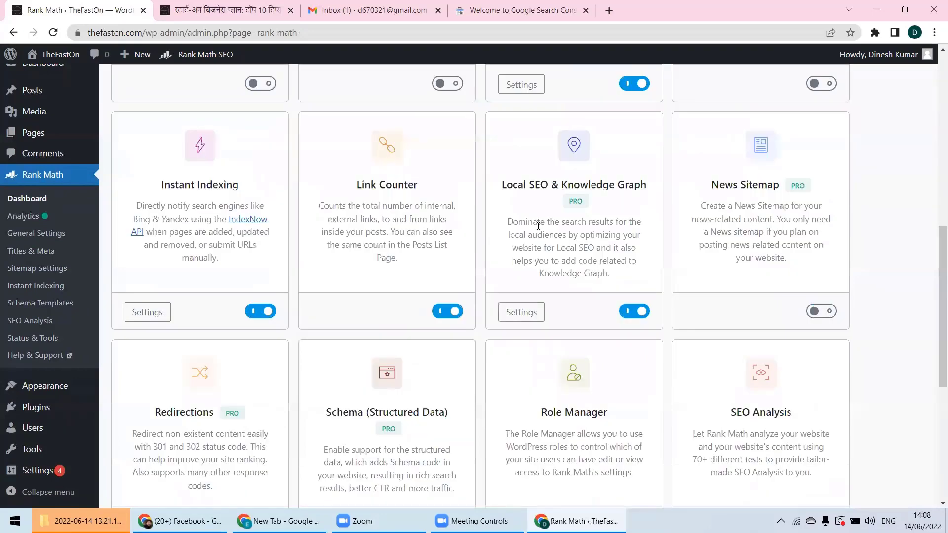
scroll(538, 225, down, 1)
scroll(539, 229, down, 3)
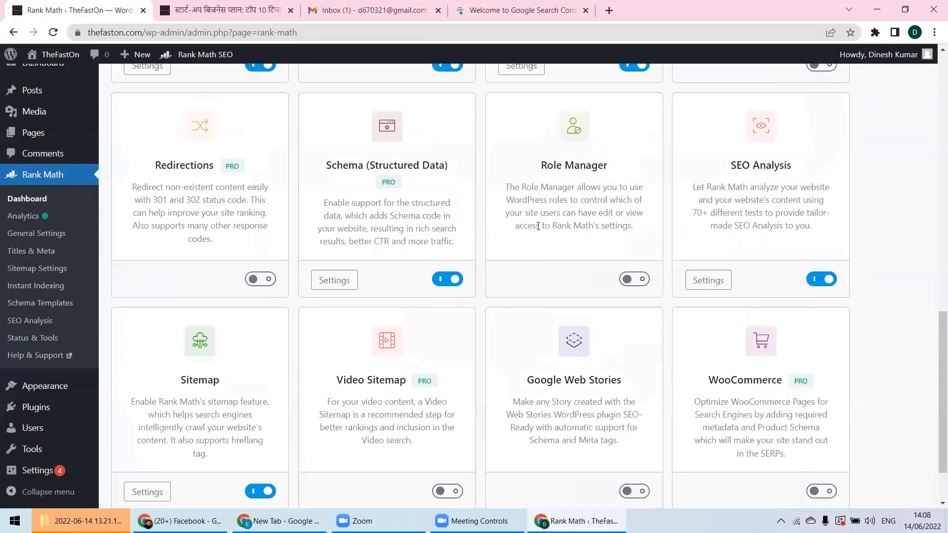
scroll(538, 226, down, 2)
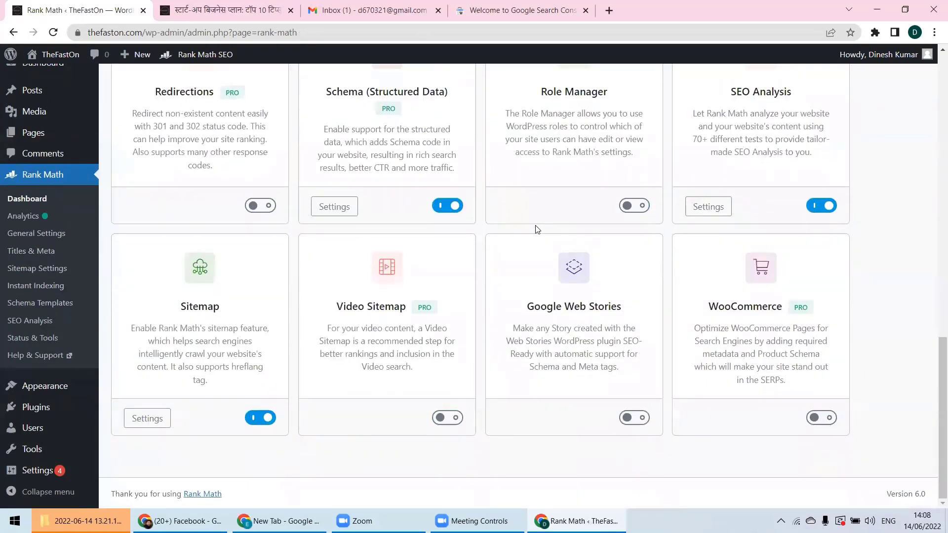
Open the Sitemap module's settings and review the general options, including image, exclusion and search engine ping settings
click(142, 421)
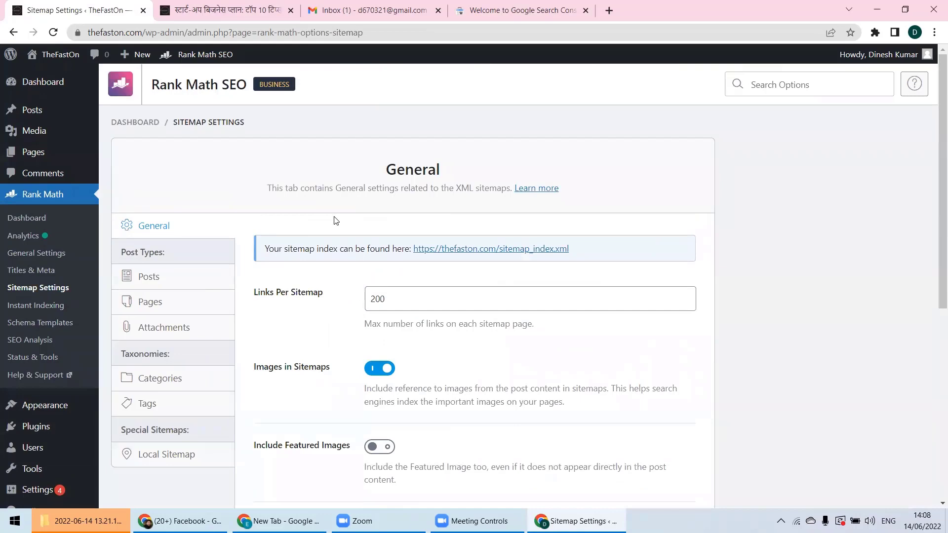
scroll(334, 221, down, 4)
scroll(333, 220, down, 3)
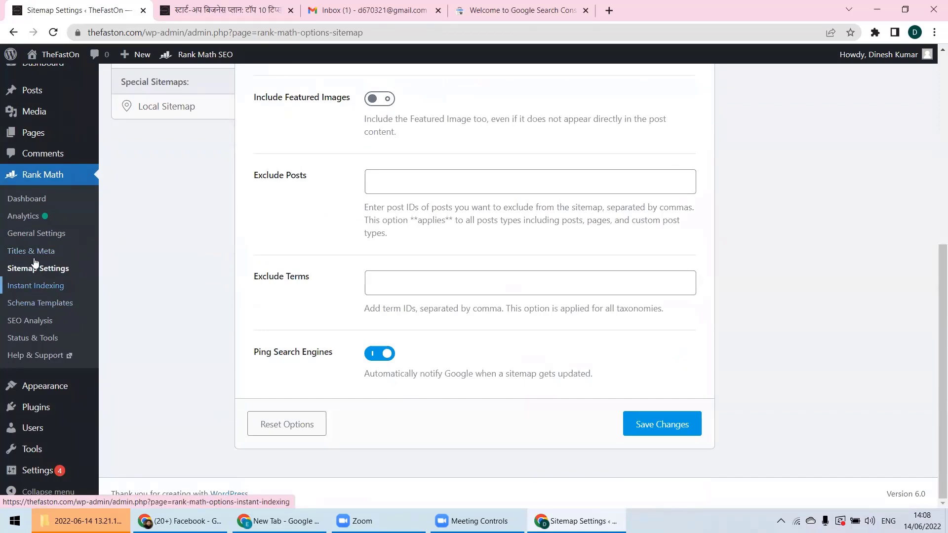
Open the Webmaster Tools section of Rank Math's General Settings
click(33, 233)
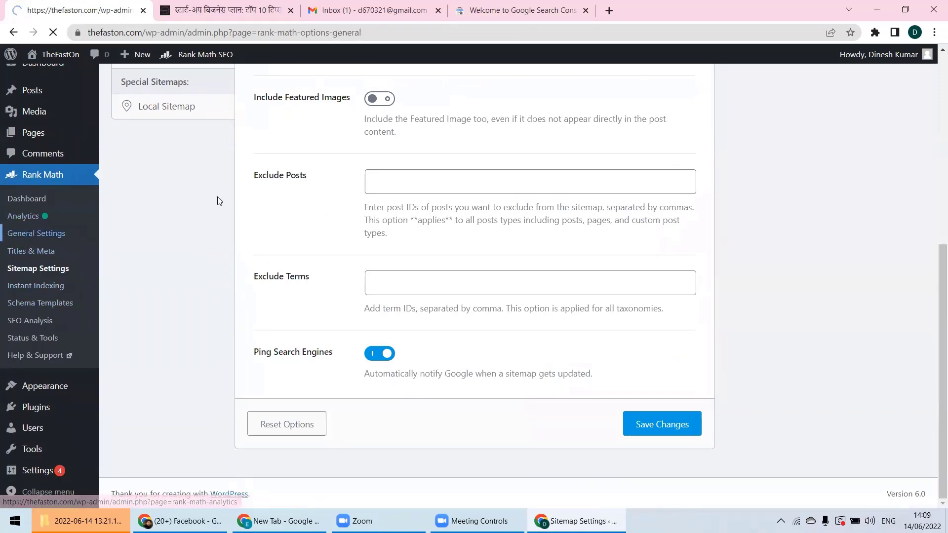
scroll(271, 203, down, 1)
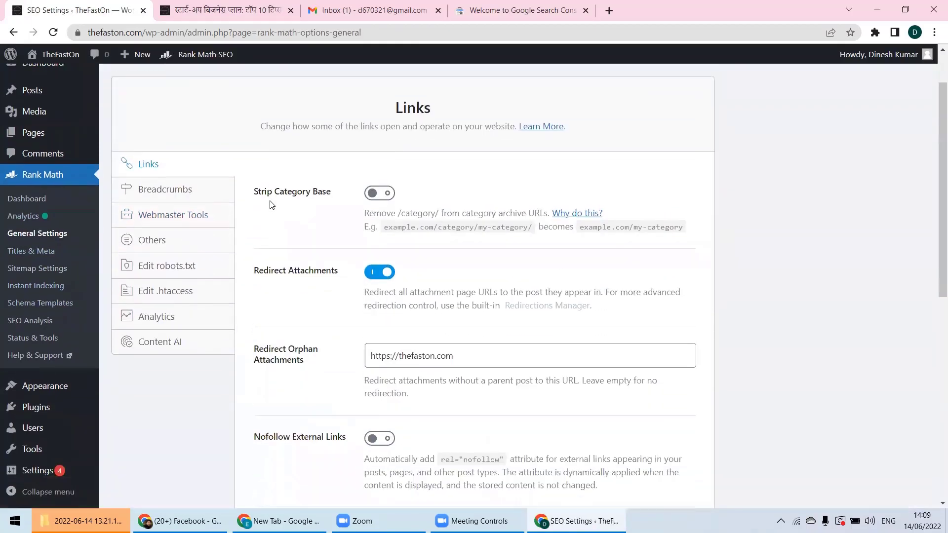
click(193, 220)
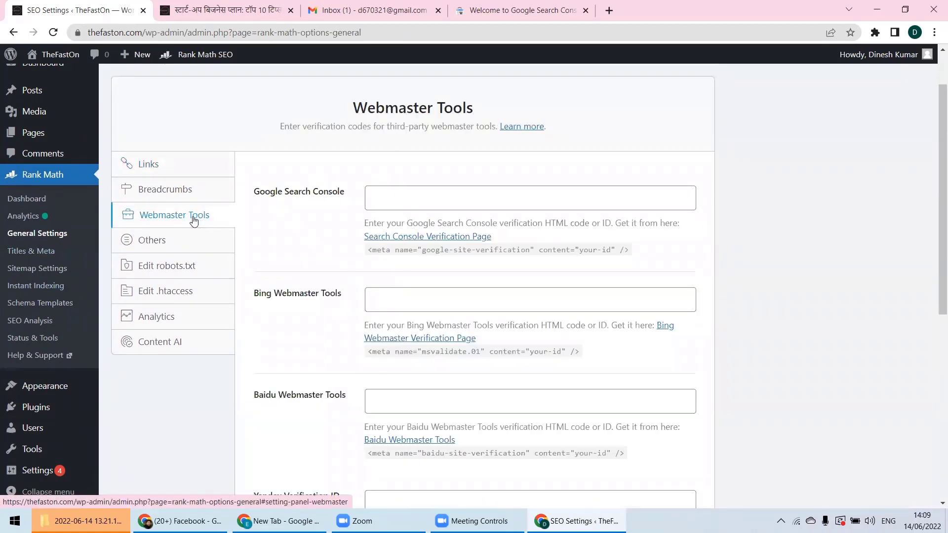
click(508, 15)
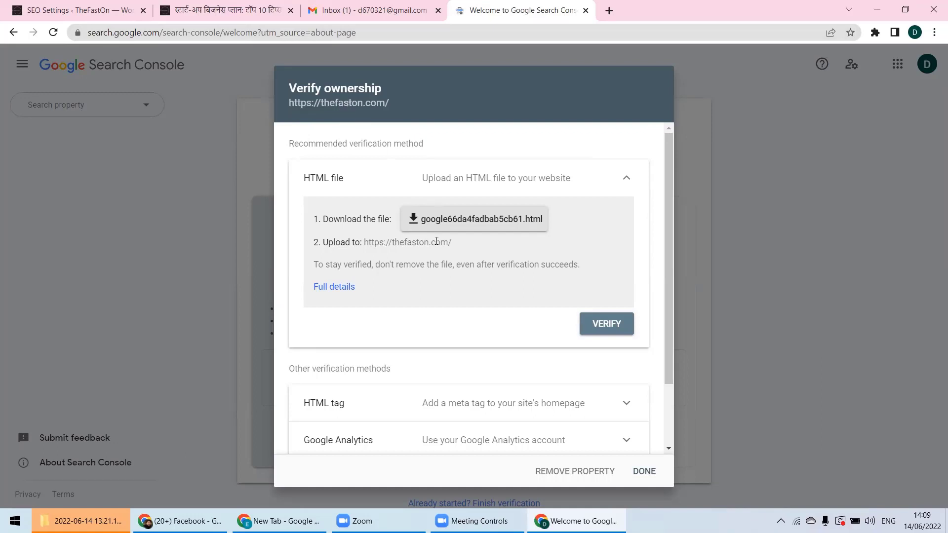
scroll(427, 222, down, 2)
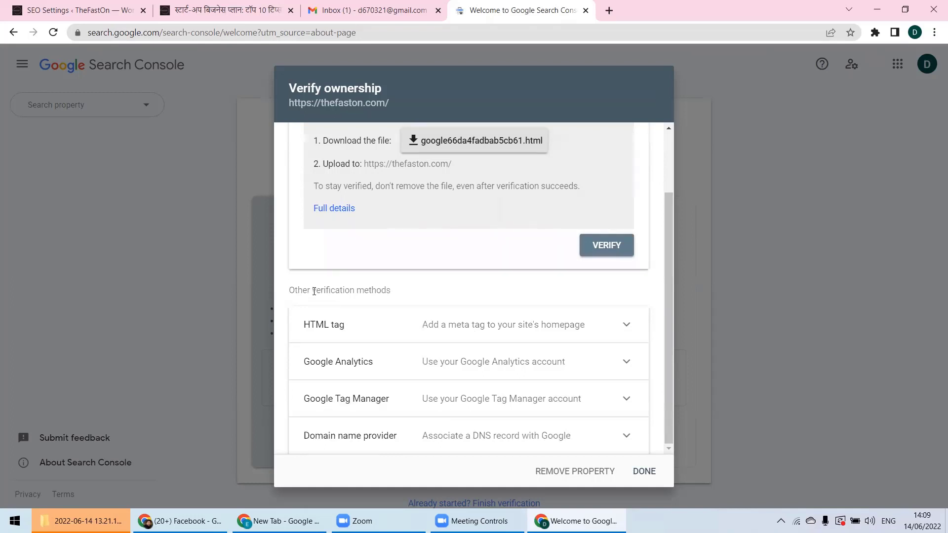
click(499, 329)
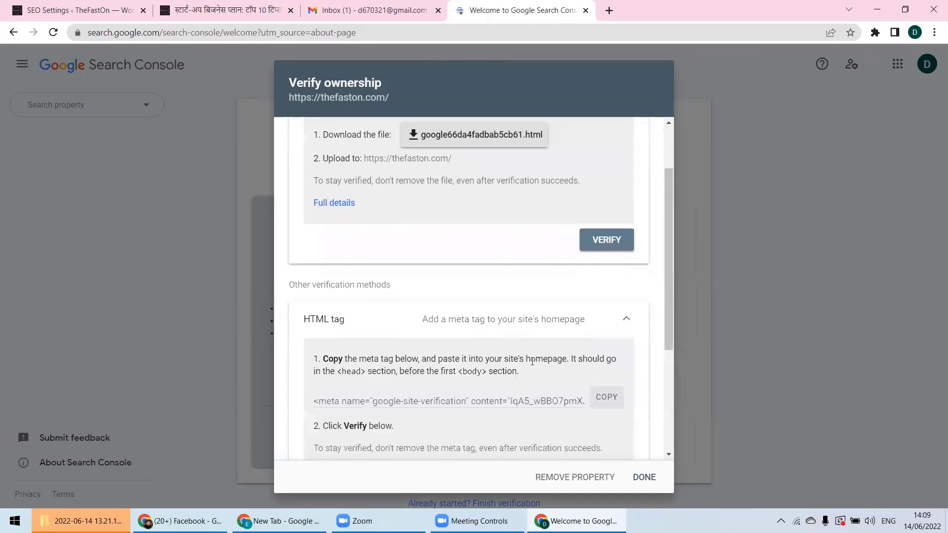
click(610, 397)
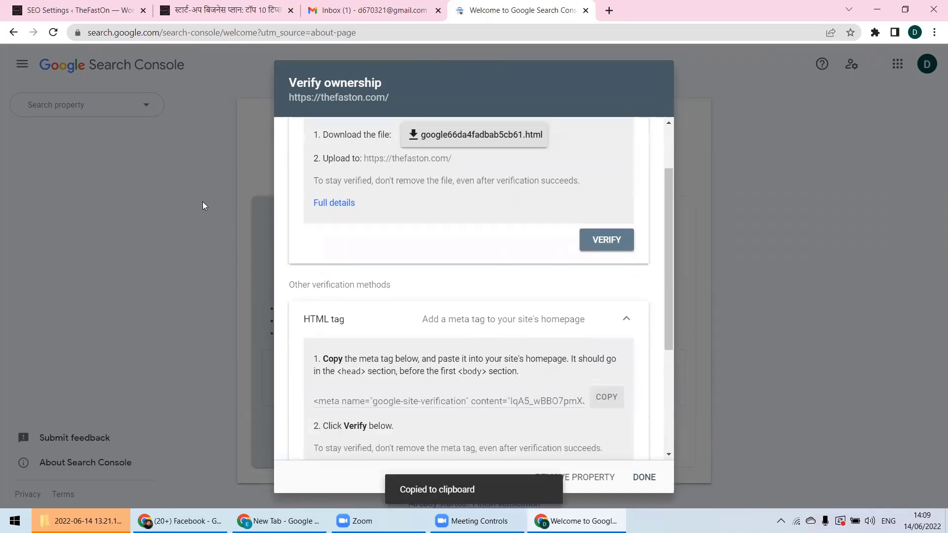
Paste the copied verification meta tag as the Google Search Console code in Rank Math's Webmaster Tools and save the changes
click(94, 6)
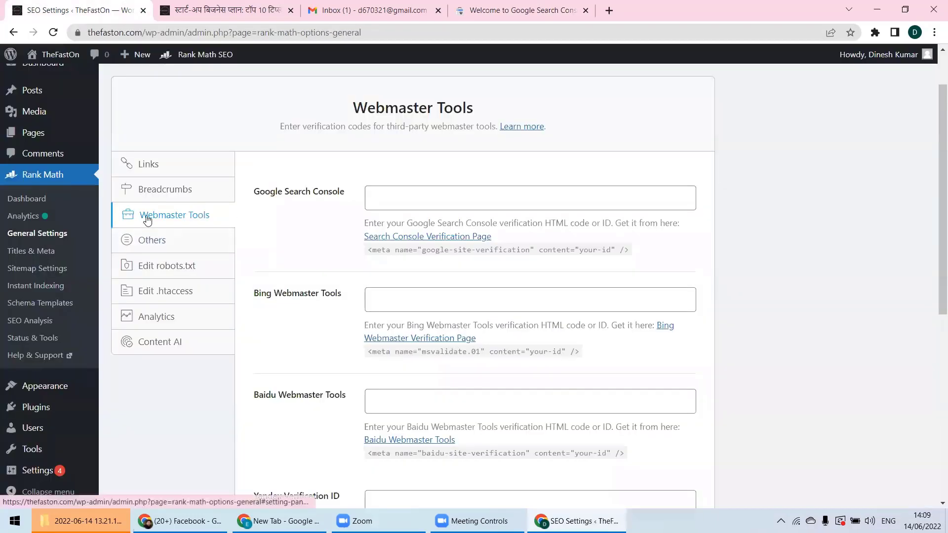
right_click(416, 199)
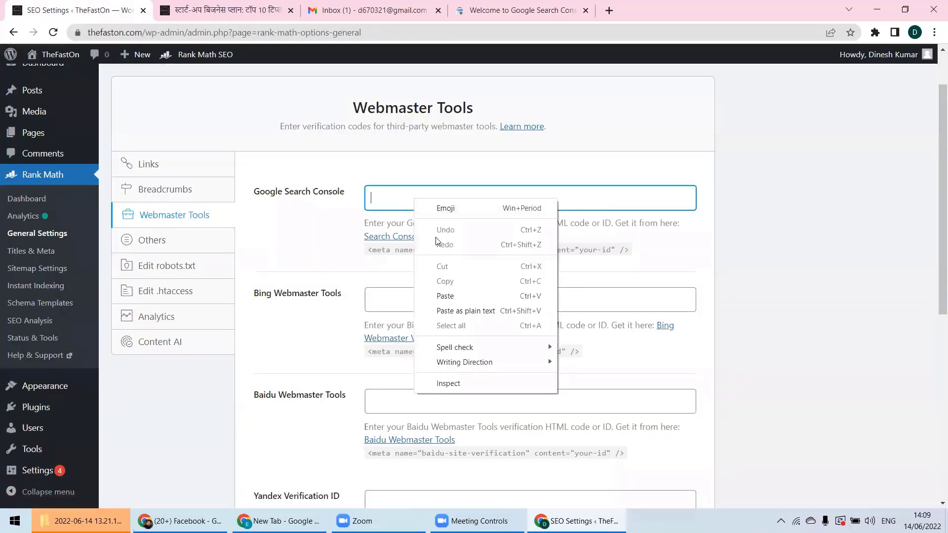
click(446, 297)
scroll(726, 328, down, 7)
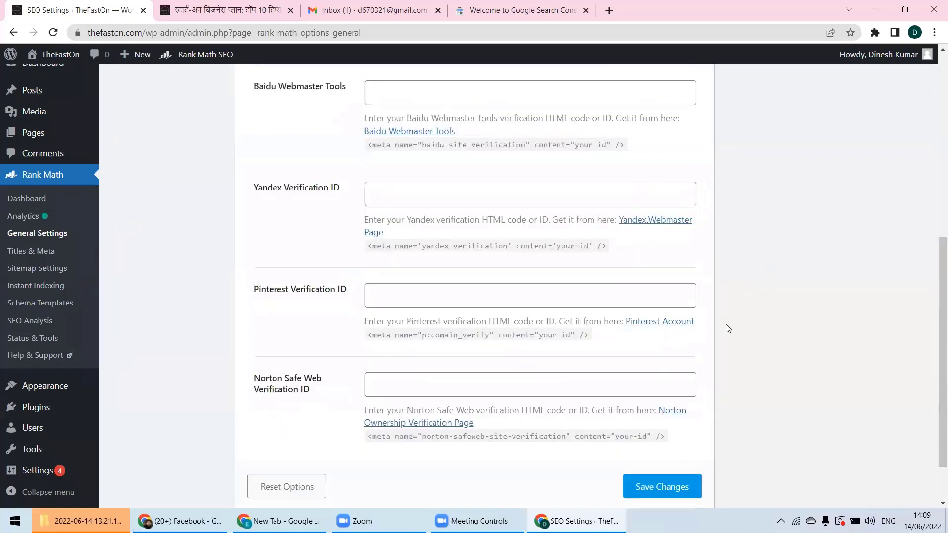
click(648, 427)
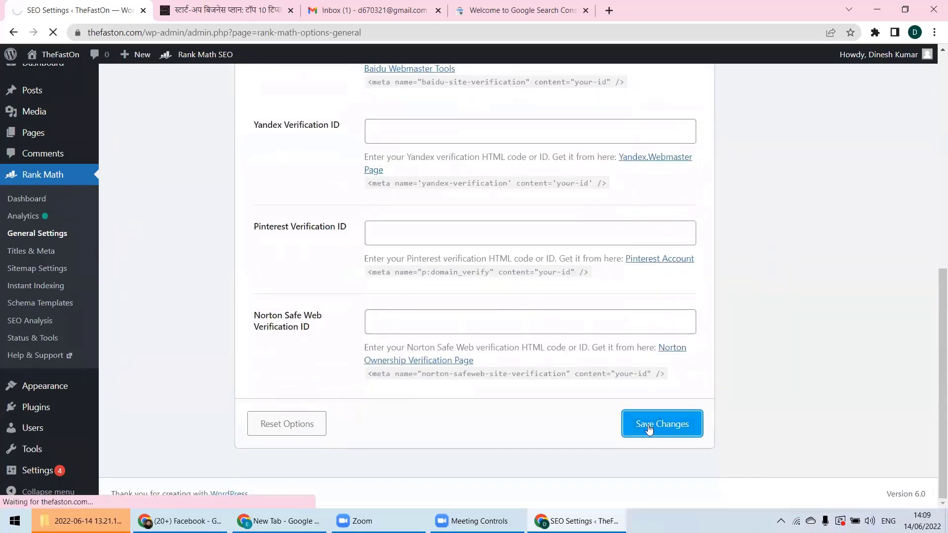
Return to Search Console, verify ownership through the HTML tag method, and go to the property's overview, dismissing the introductory messages
click(523, 10)
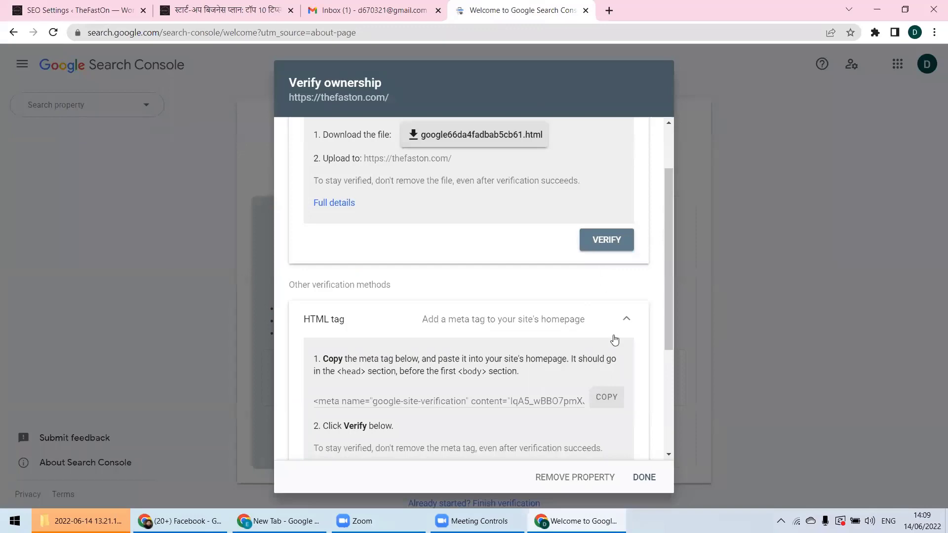
scroll(612, 385, down, 4)
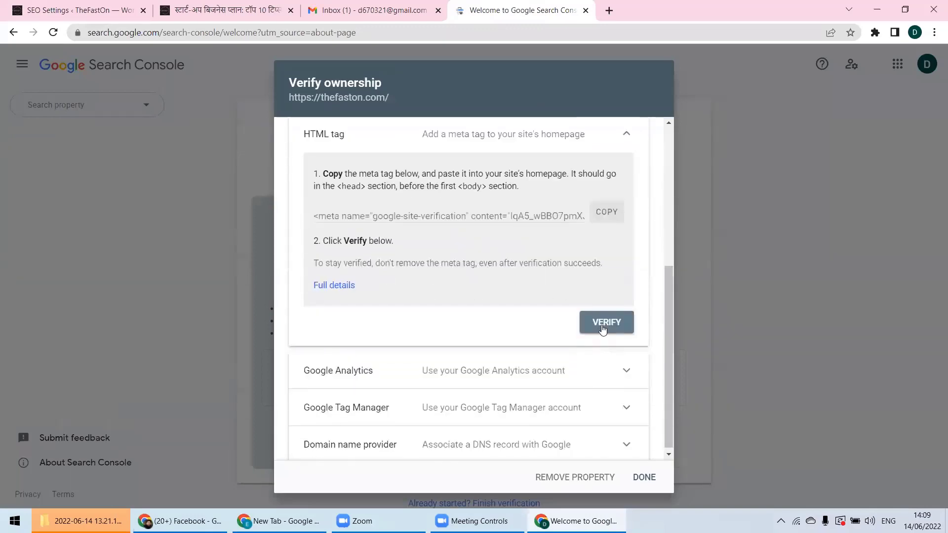
click(602, 325)
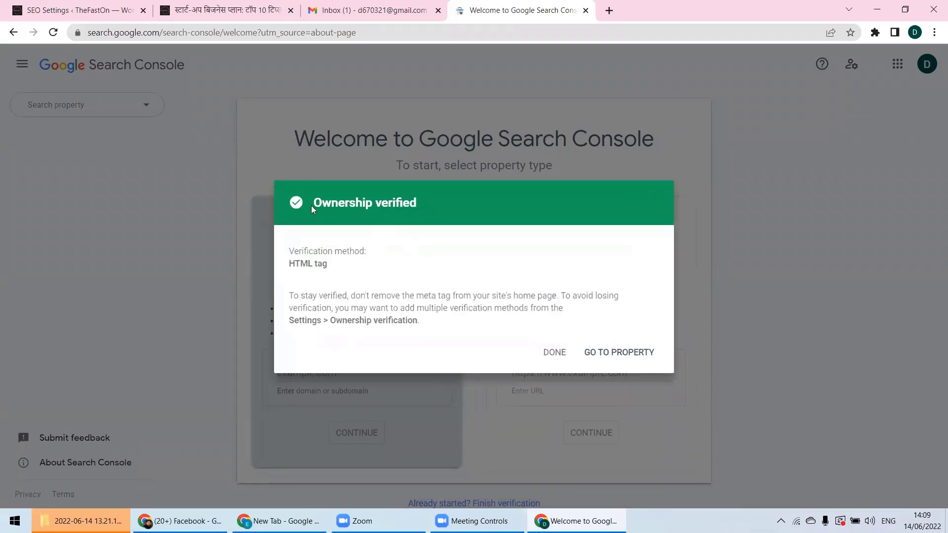
drag(331, 205, 344, 205)
click(605, 352)
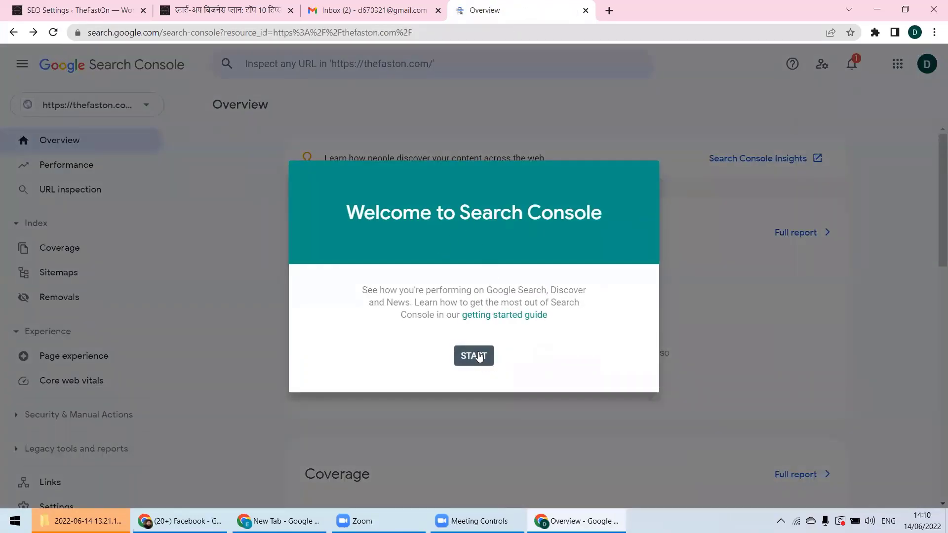
click(477, 357)
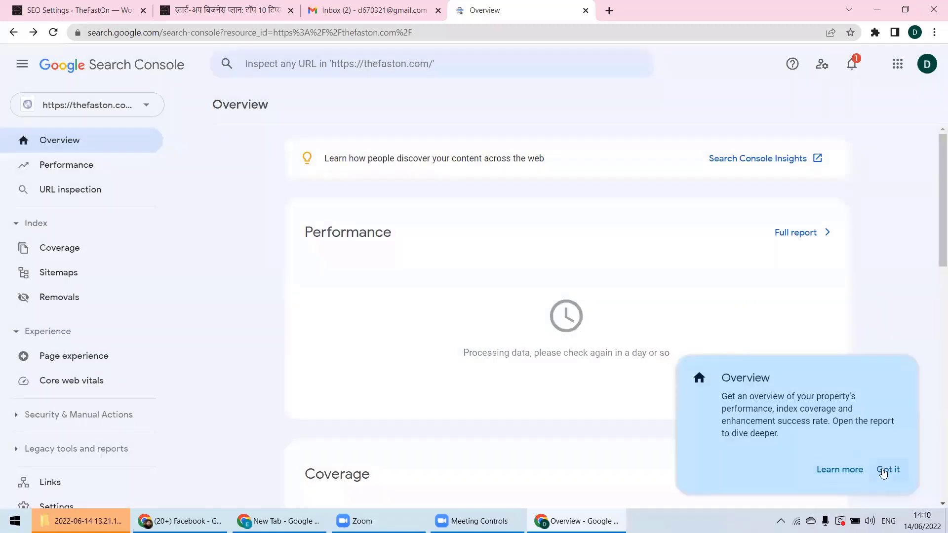
click(885, 473)
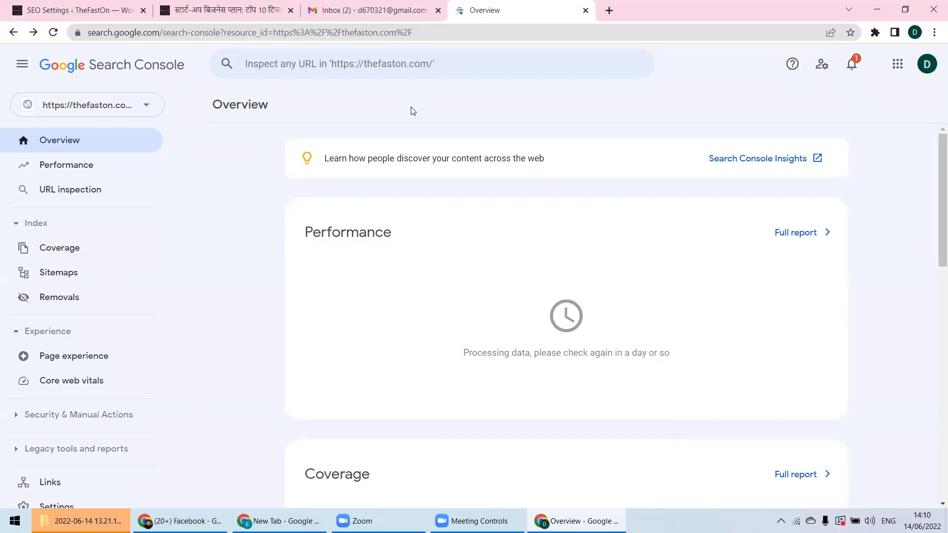
Return to Rank Math's Webmaster Tools and review the verification fields for Bing, Baidu, Yandex, Pinterest and Norton
click(79, 8)
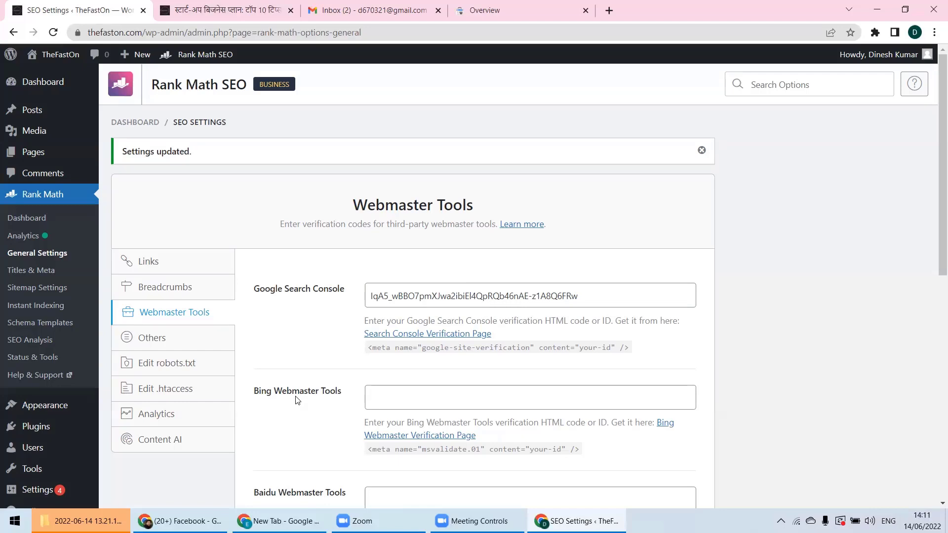
scroll(296, 400, down, 7)
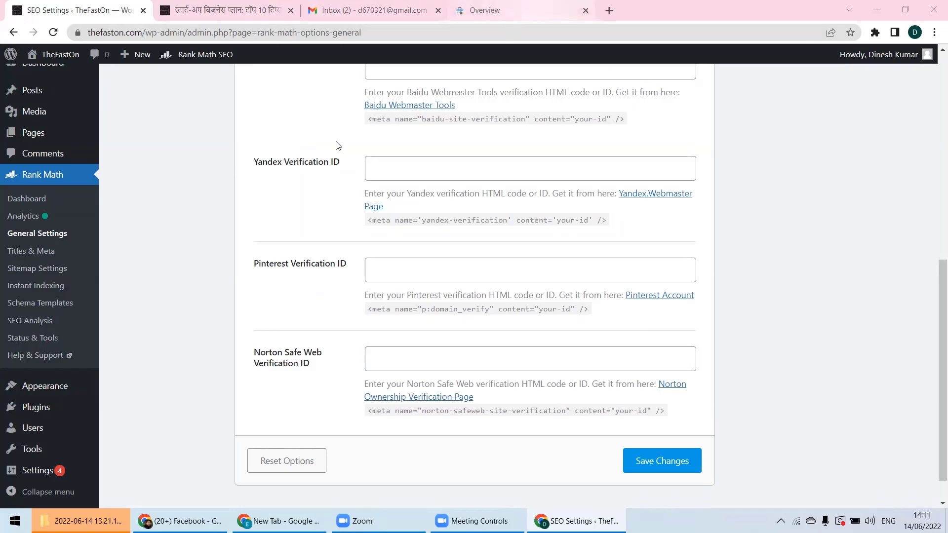
scroll(296, 170, up, 5)
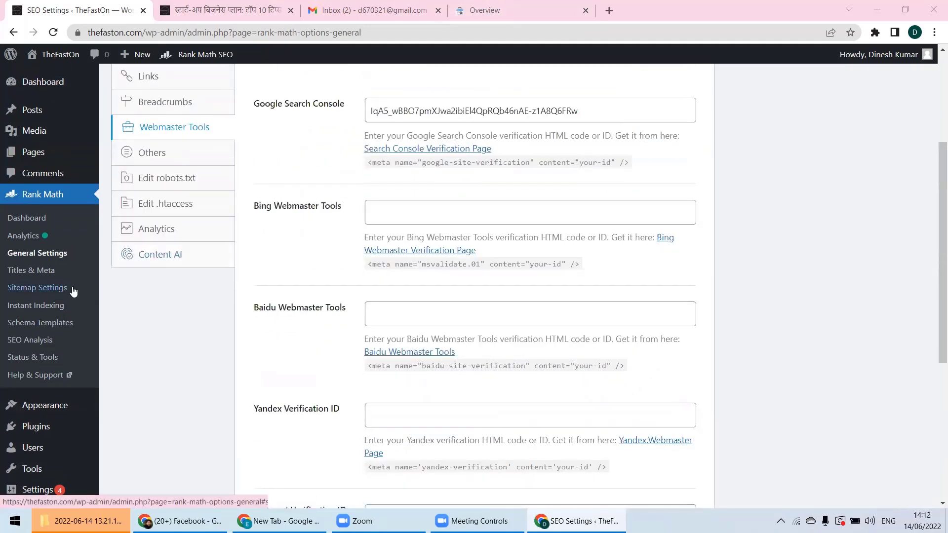
Open Rank Math's Sitemap Settings, review the general options and save them
click(57, 289)
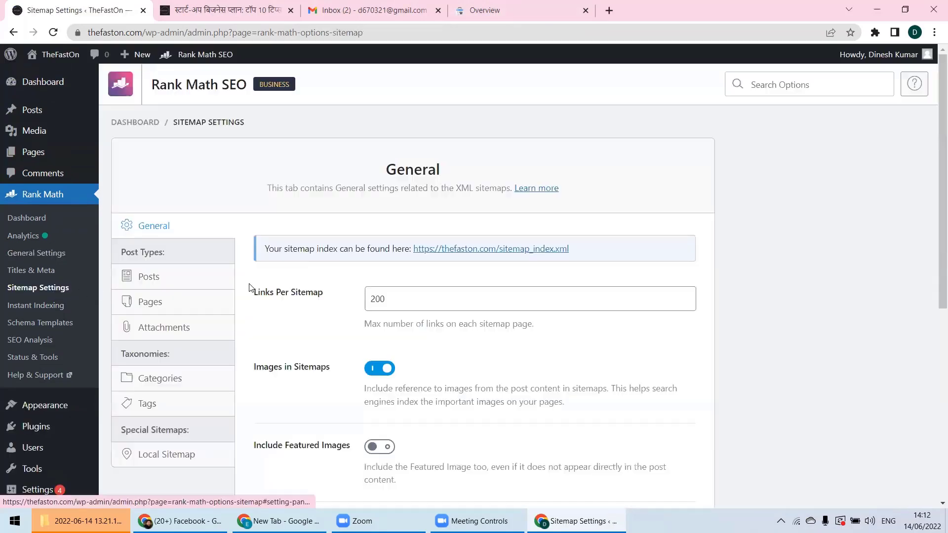
scroll(447, 263, down, 1)
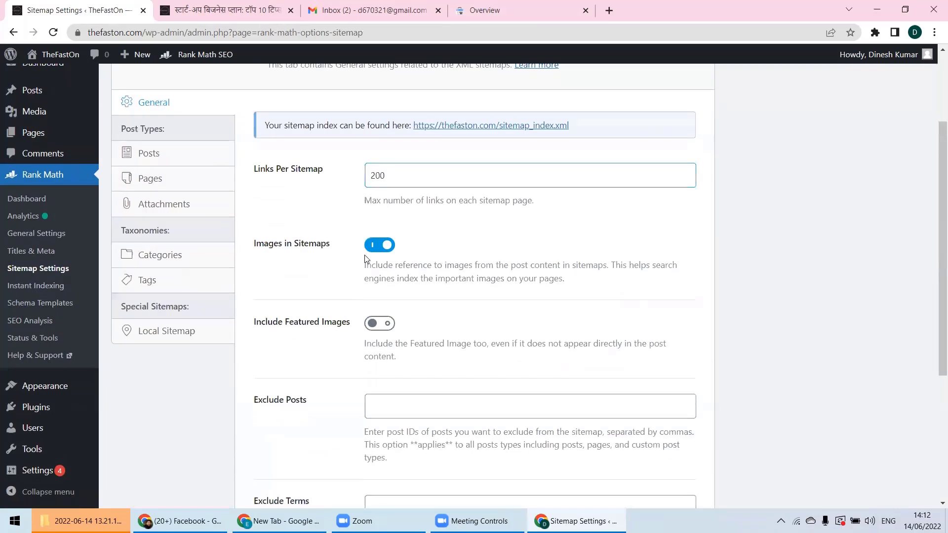
scroll(371, 258, up, 1)
scroll(371, 258, up, 2)
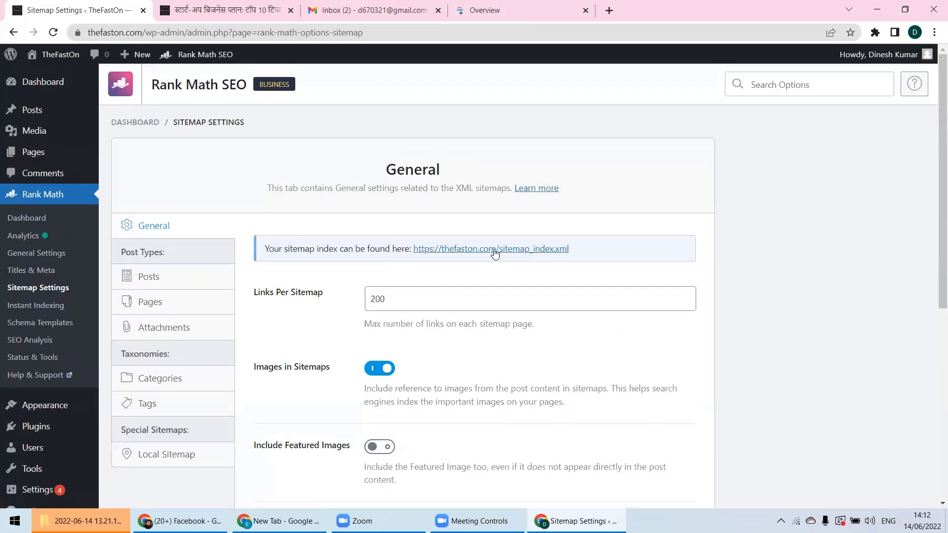
scroll(581, 254, down, 7)
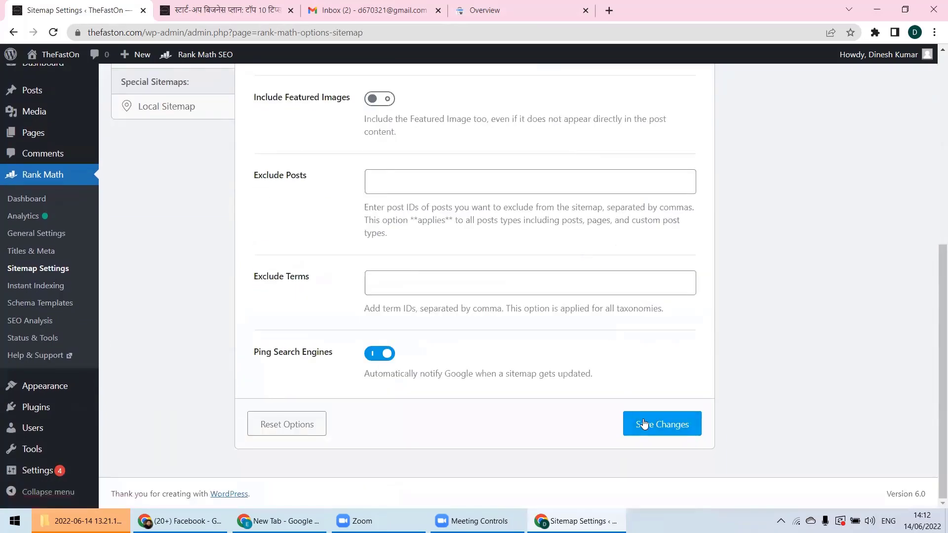
click(643, 423)
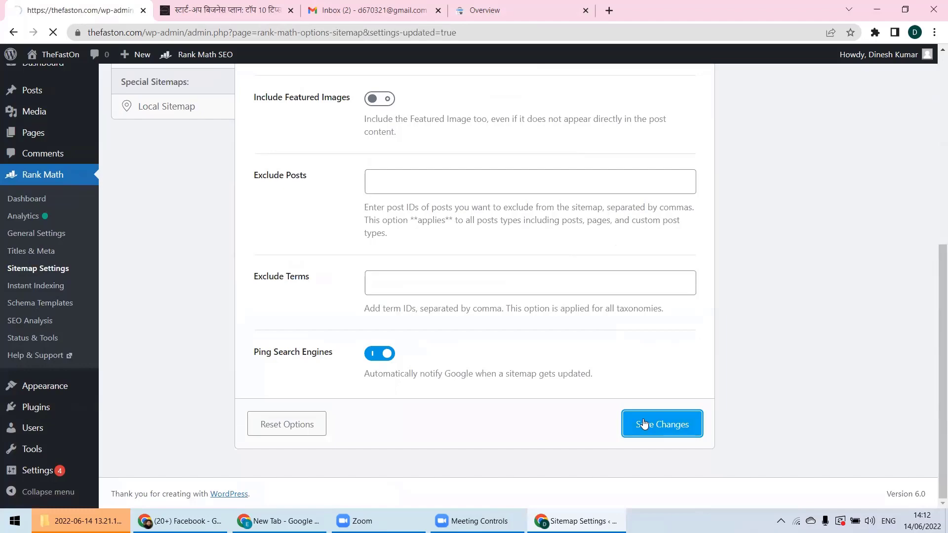
Switch to Search Console, open the Sitemaps page of the property and check its messages
click(491, 10)
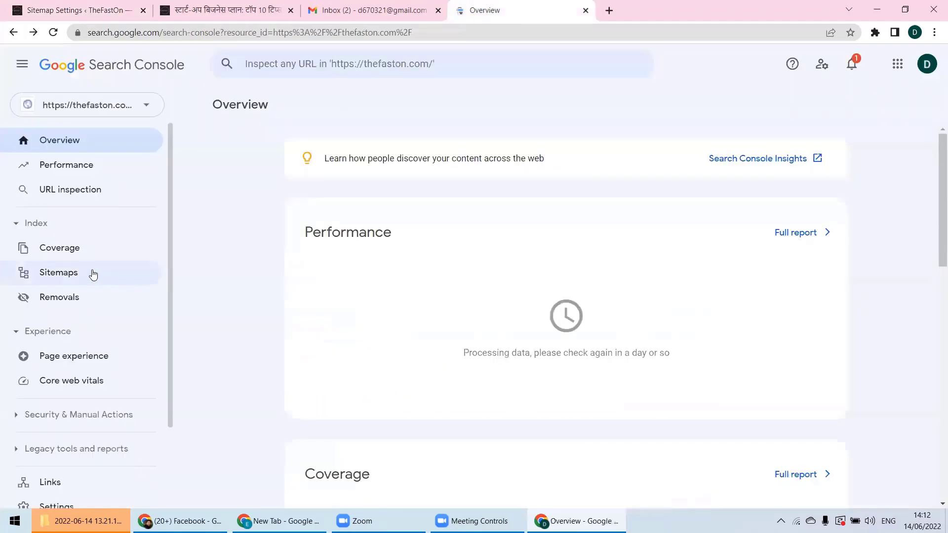
click(78, 272)
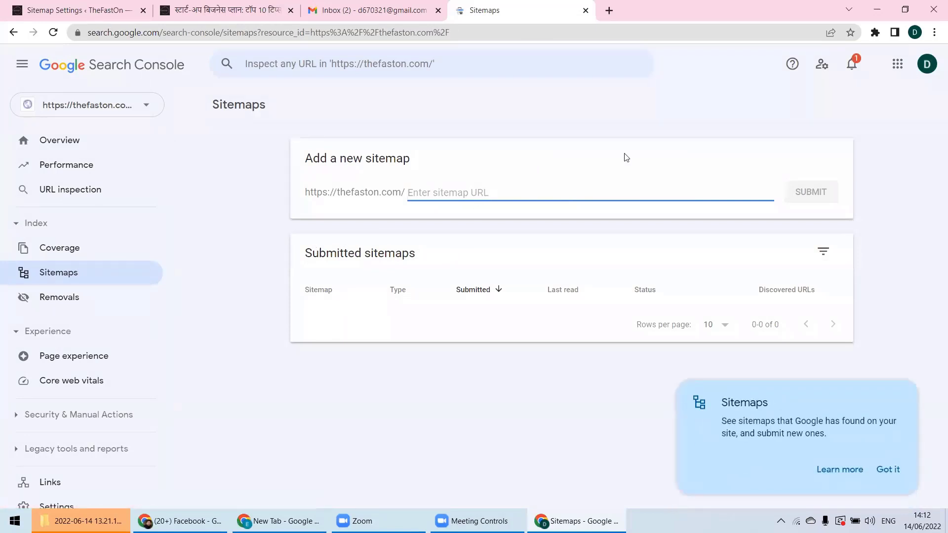
click(858, 65)
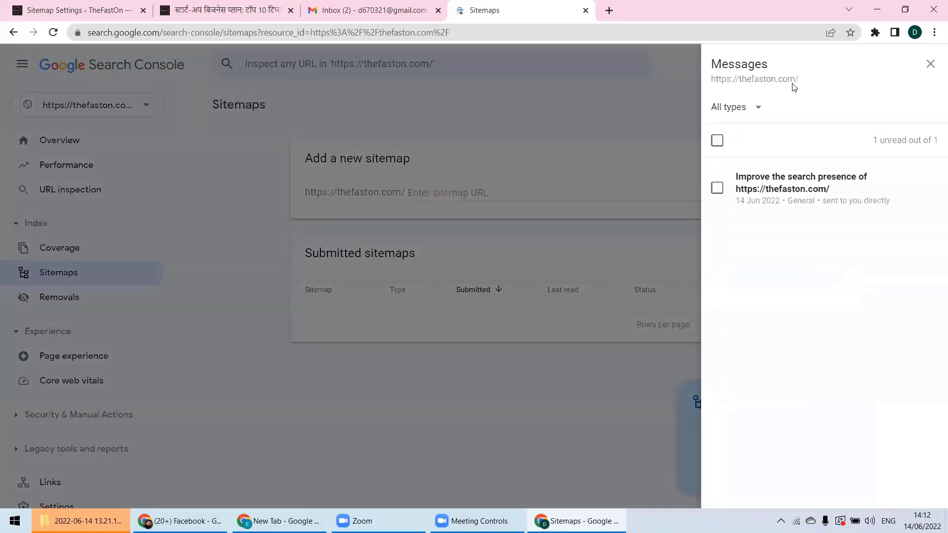
click(615, 106)
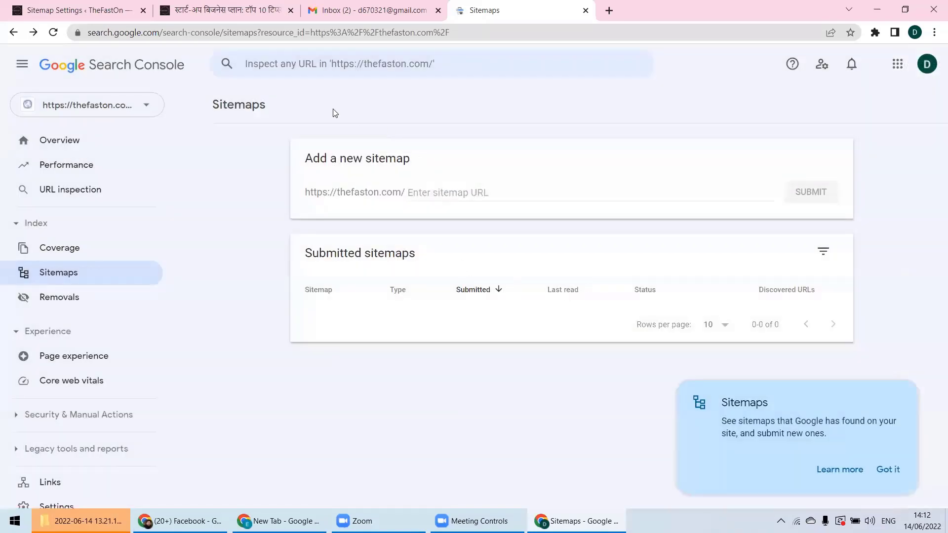
Copy the link address of the sitemap index from Rank Math's Sitemap Settings and compare it with Search Console's fixed URL prefix
click(125, 10)
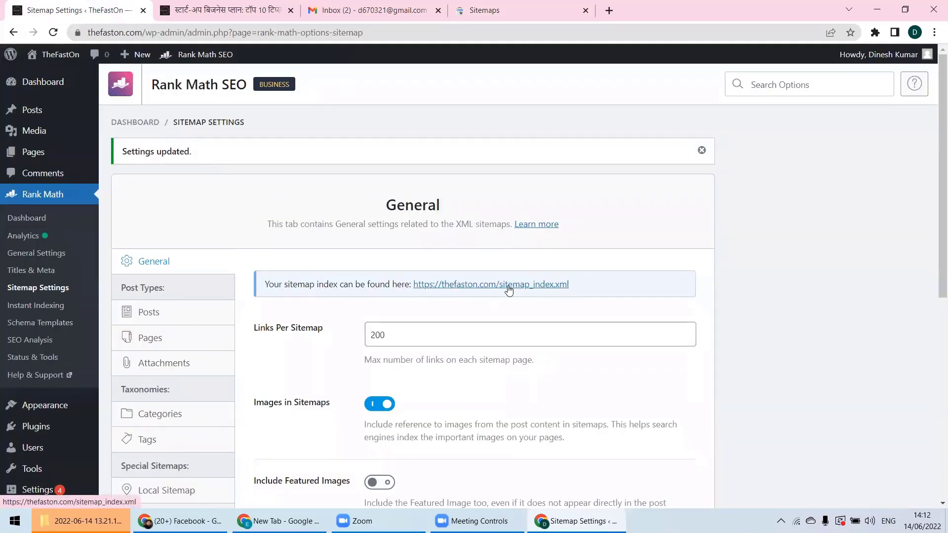
scroll(509, 290, down, 5)
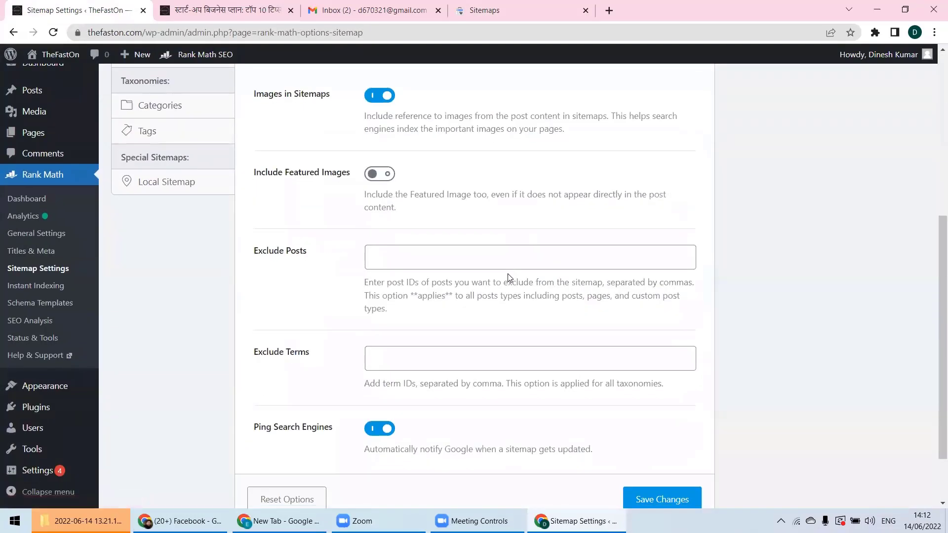
scroll(509, 276, up, 3)
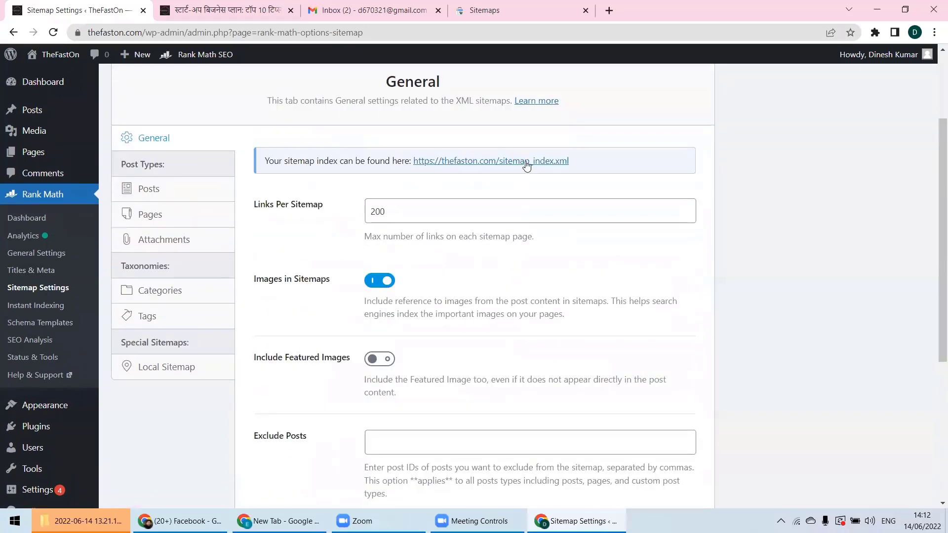
right_click(527, 163)
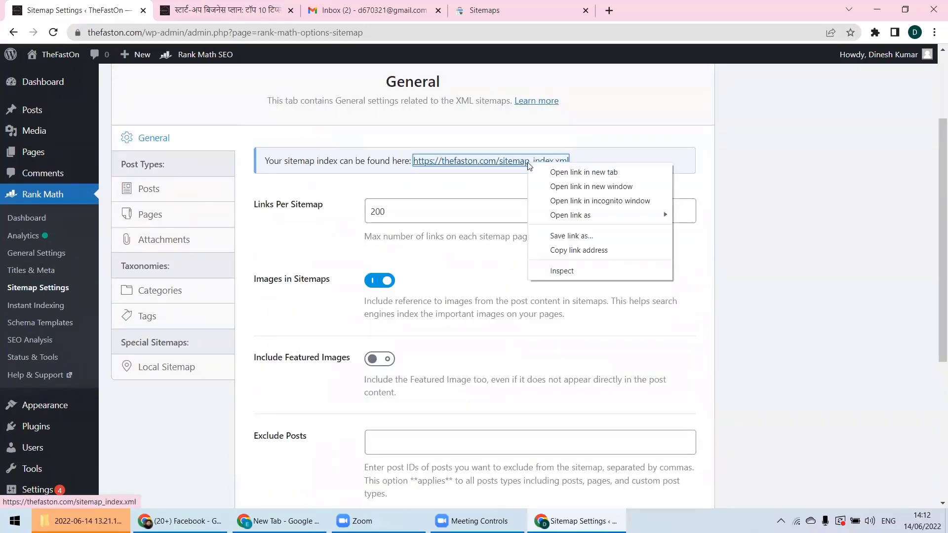
click(569, 251)
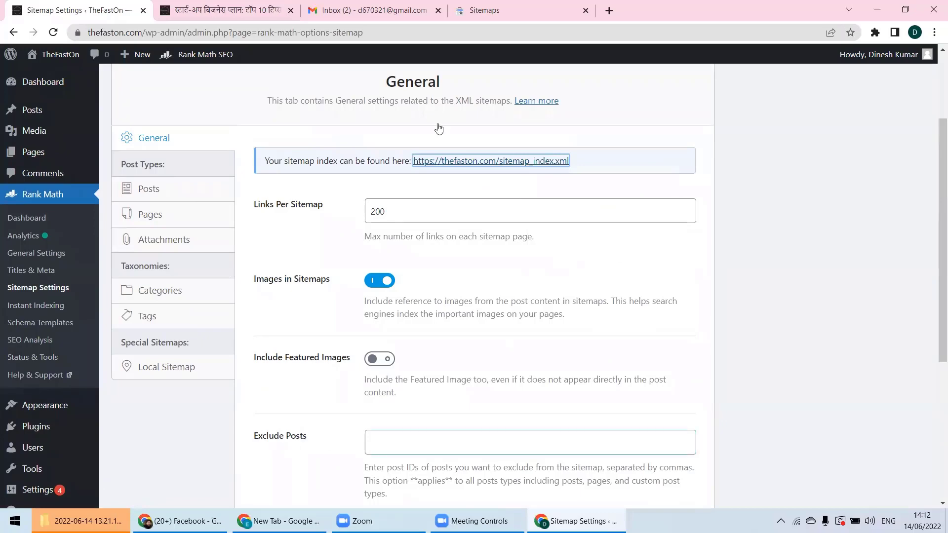
click(486, 9)
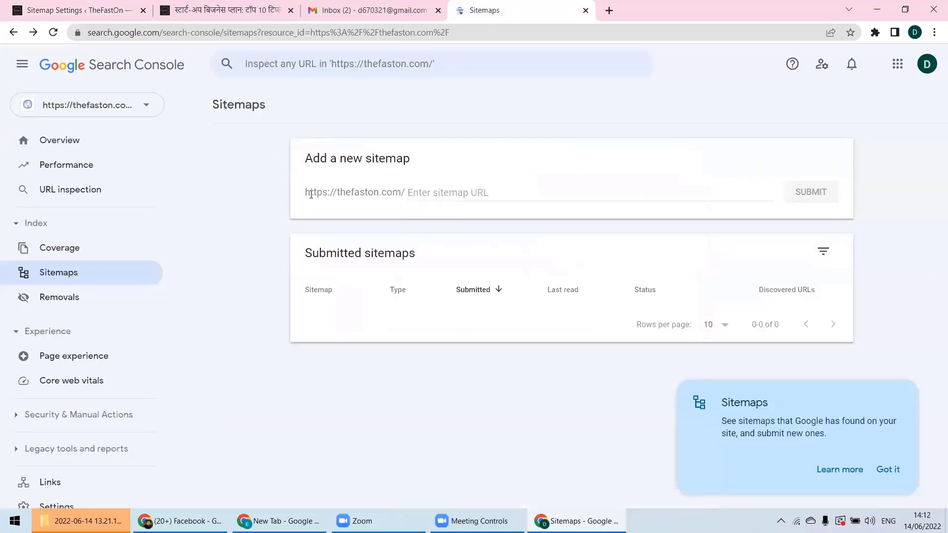
drag(305, 193, 398, 192)
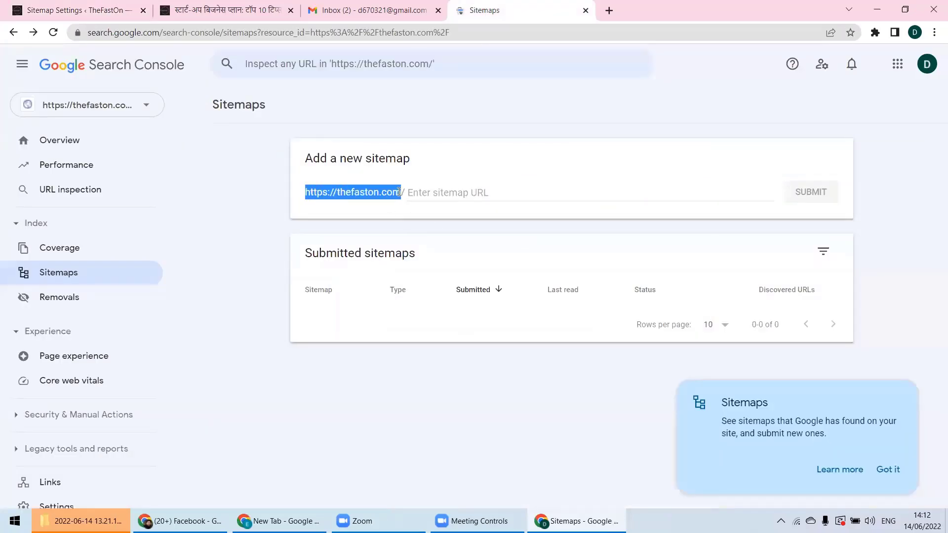
click(124, 6)
drag(546, 171, 415, 170)
key(ctrl+c)
key(super+r)
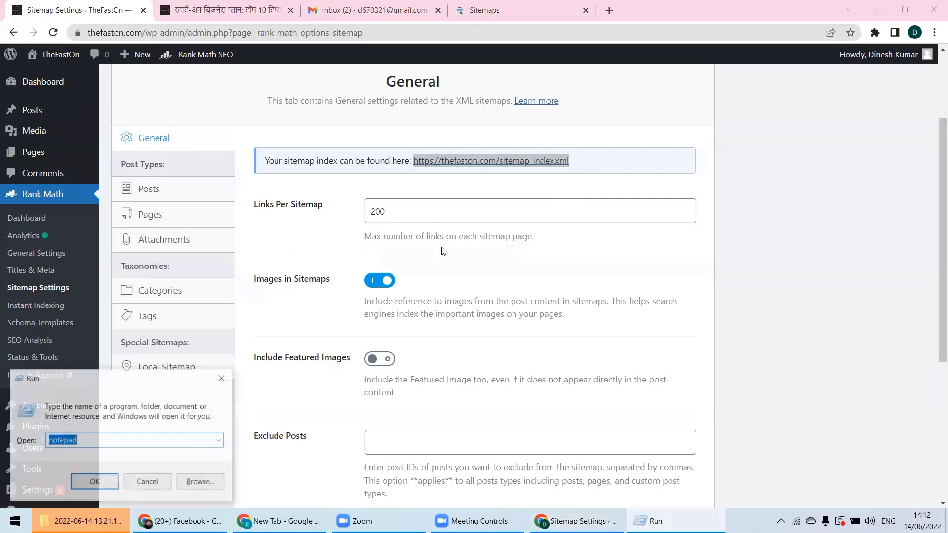
text(notepad)
key(Return)
key(ctrl+v)
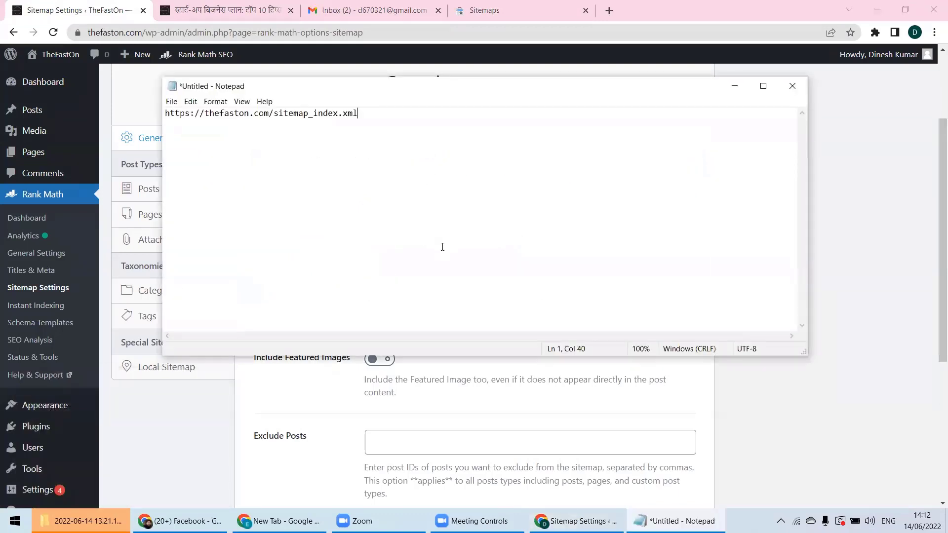
click(512, 7)
click(384, 196)
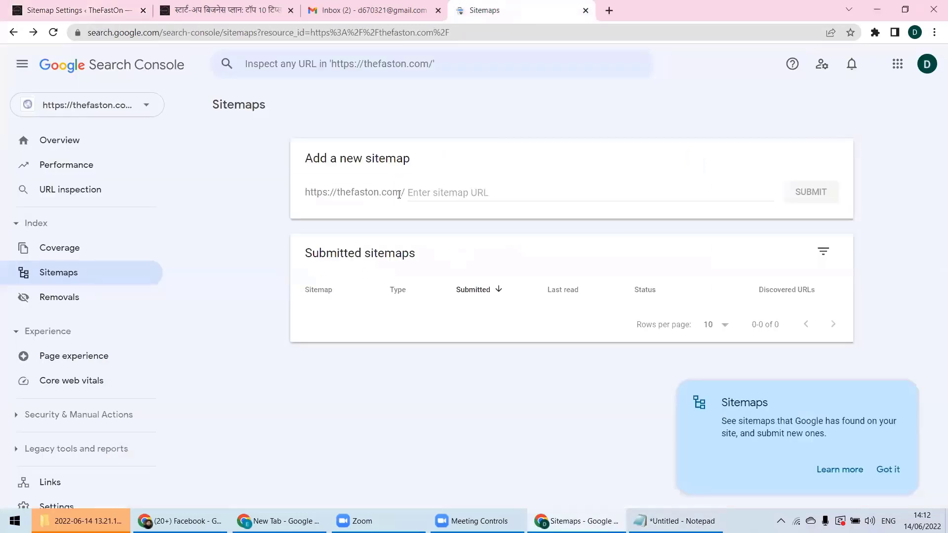
drag(401, 193, 408, 193)
click(422, 193)
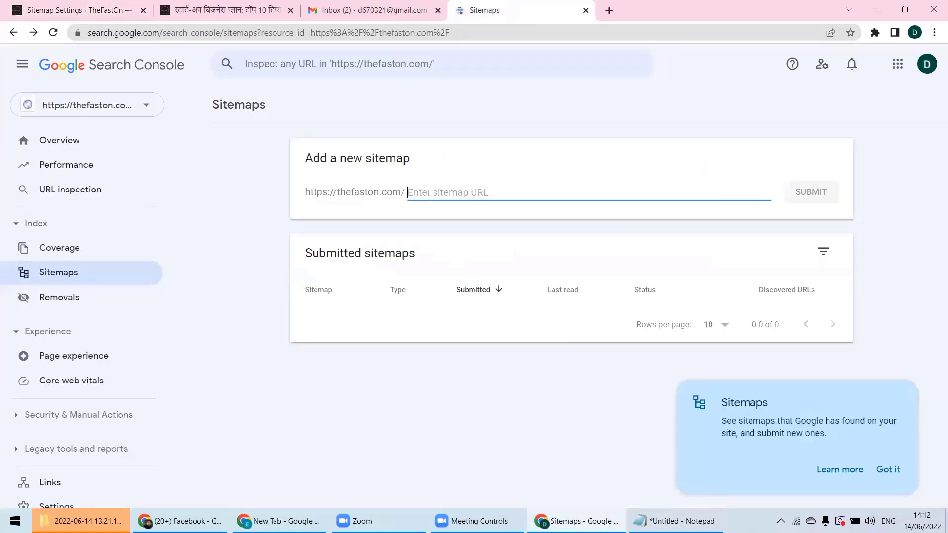
key(alt+Tab)
drag(373, 115, 280, 111)
key(ctrl+c)
key(alt+Tab)
key(ctrl+v)
click(822, 193)
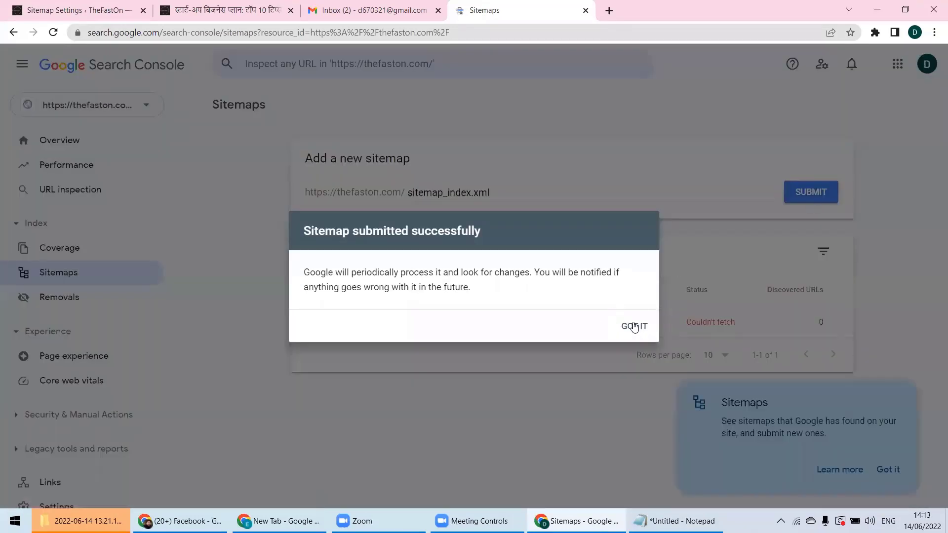
click(634, 327)
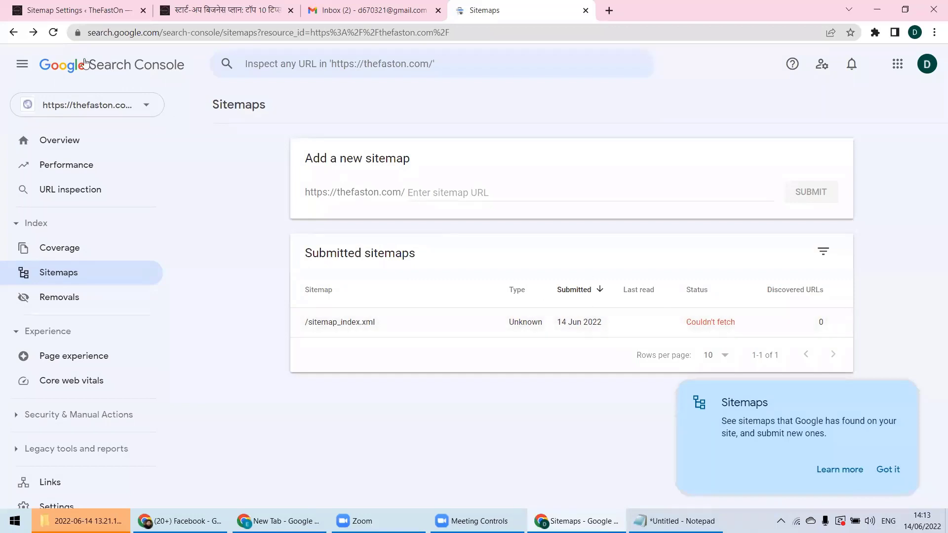
Reload the Sitemaps page to update the status of the submitted sitemap and dismiss the Sitemaps tip
click(54, 33)
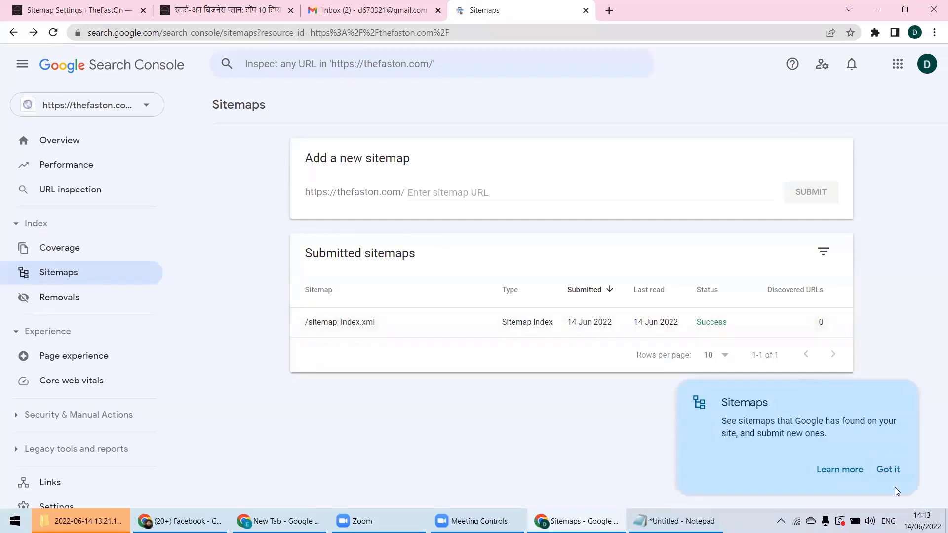
click(889, 470)
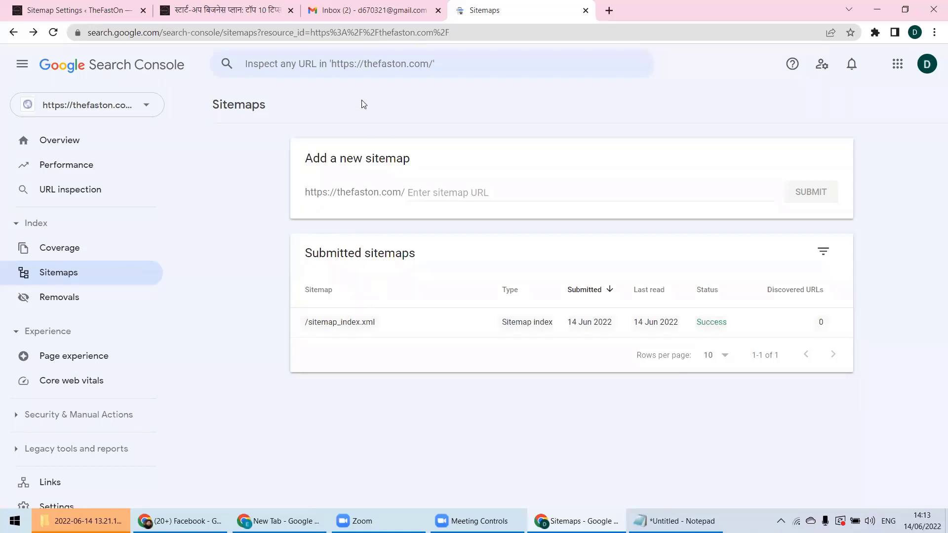
Copy the full sitemap URL from Notepad, open it in a new browser tab and check how many sitemaps the index contains
key(alt+Tab)
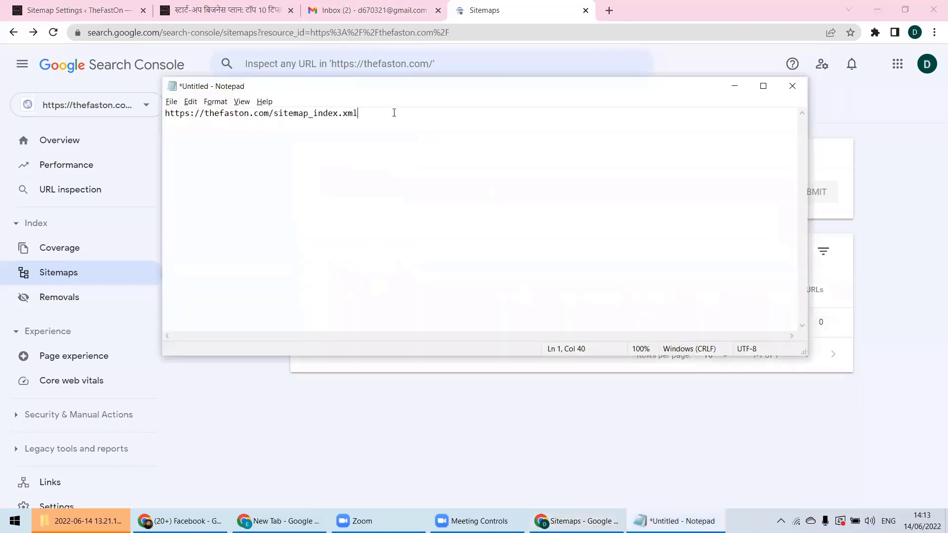
drag(394, 113, 148, 99)
key(ctrl+c)
key(alt+Tab)
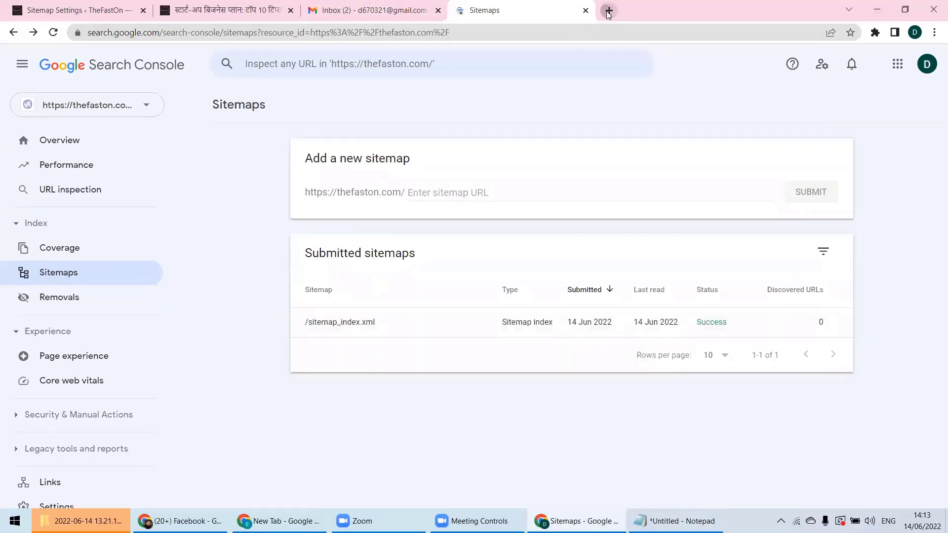
click(609, 11)
key(ctrl+v)
key(Return)
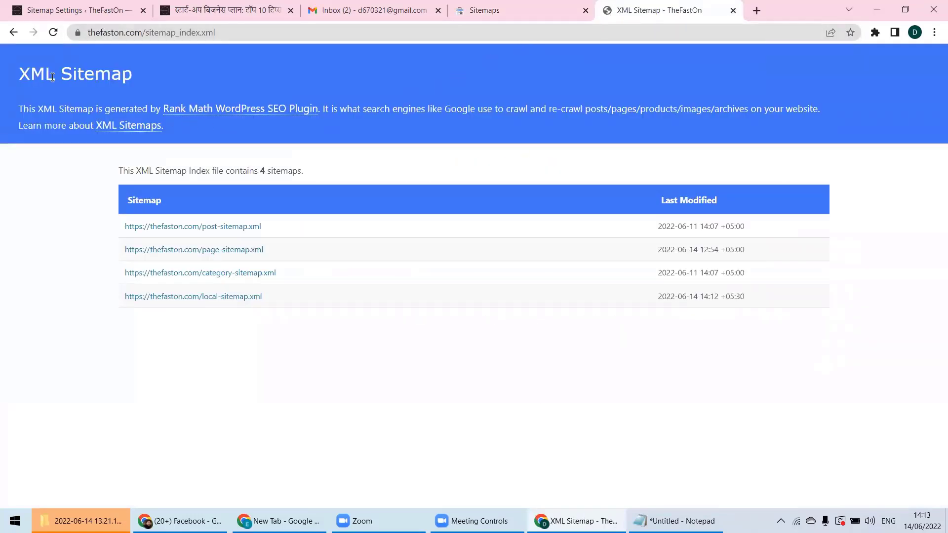
drag(260, 171, 324, 176)
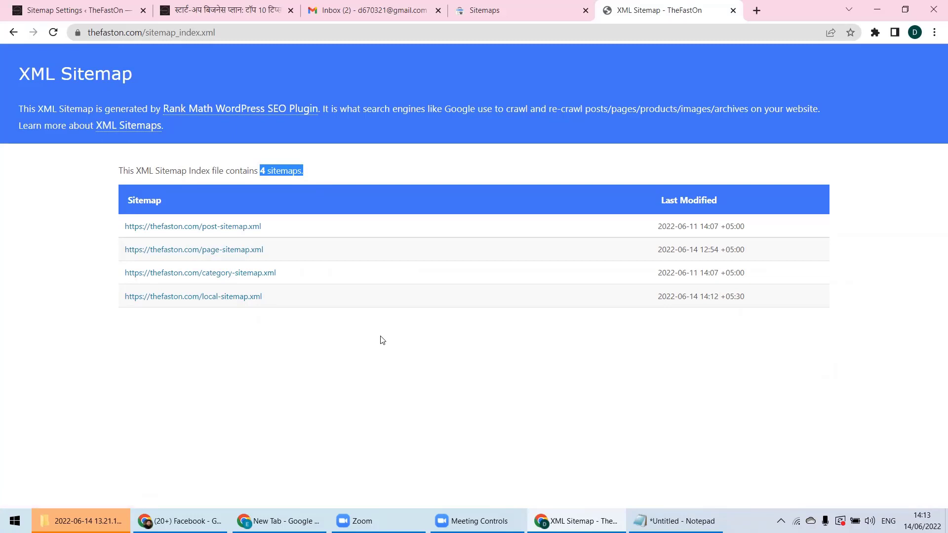
Open the post-sitemap.xml link from the sitemap index in a new tab and view the URLs it lists
click(252, 32)
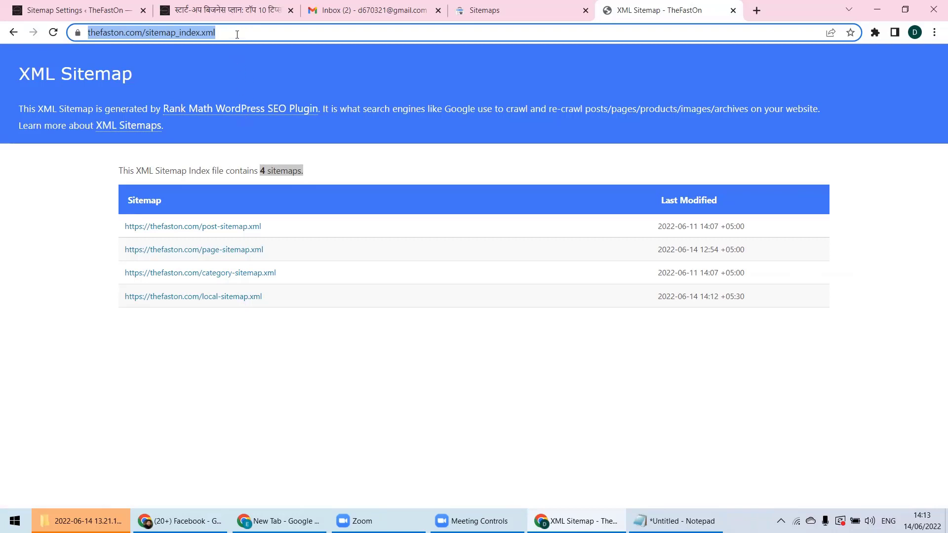
right_click(237, 234)
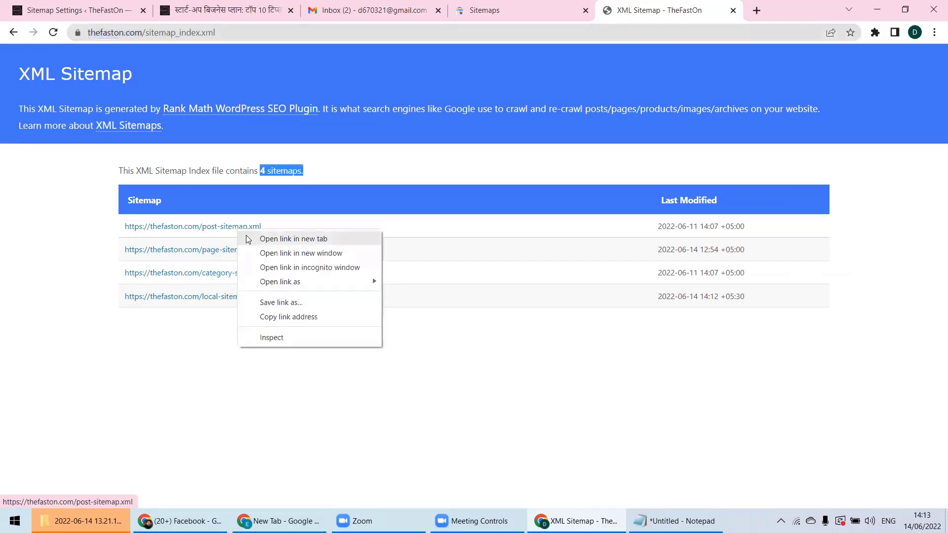
click(264, 237)
click(715, 11)
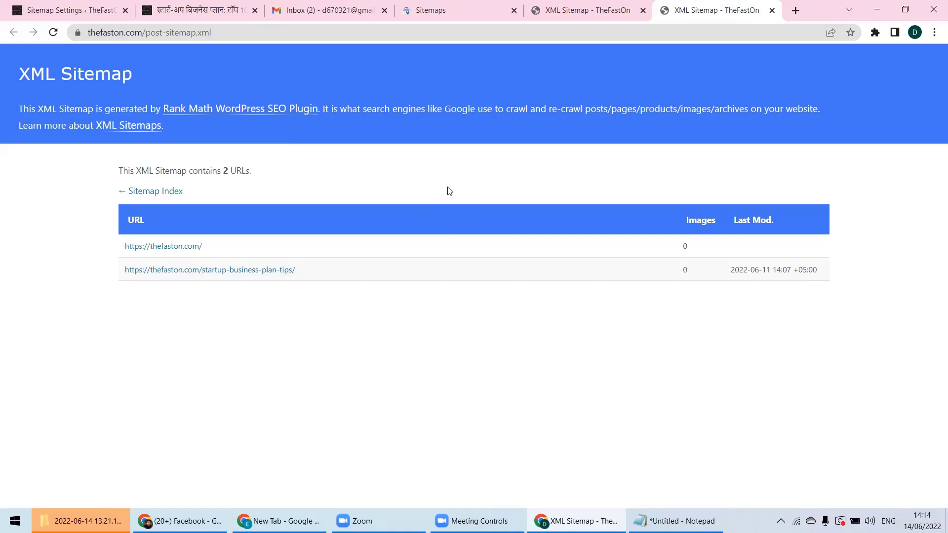
Return to Search Console, open the Removals page and start a new request to temporarily remove a URL
click(455, 18)
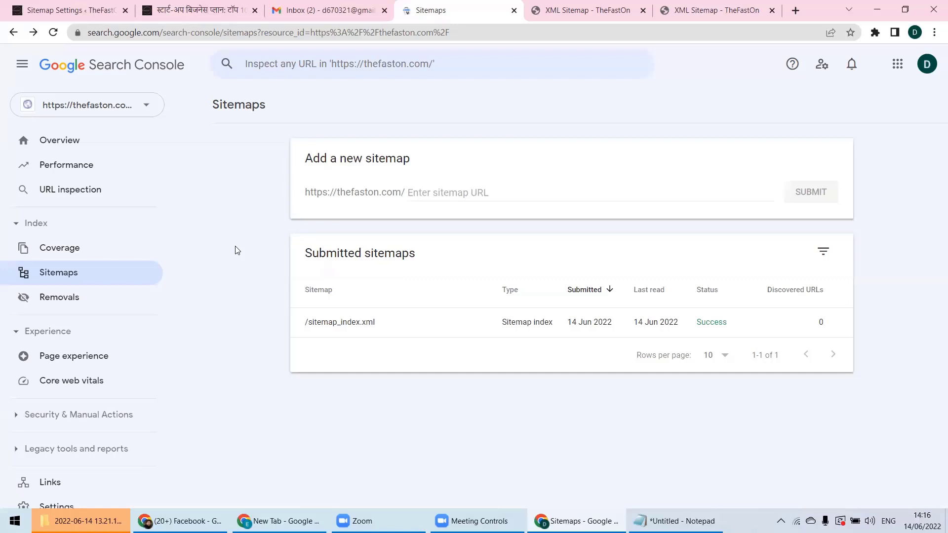
click(59, 298)
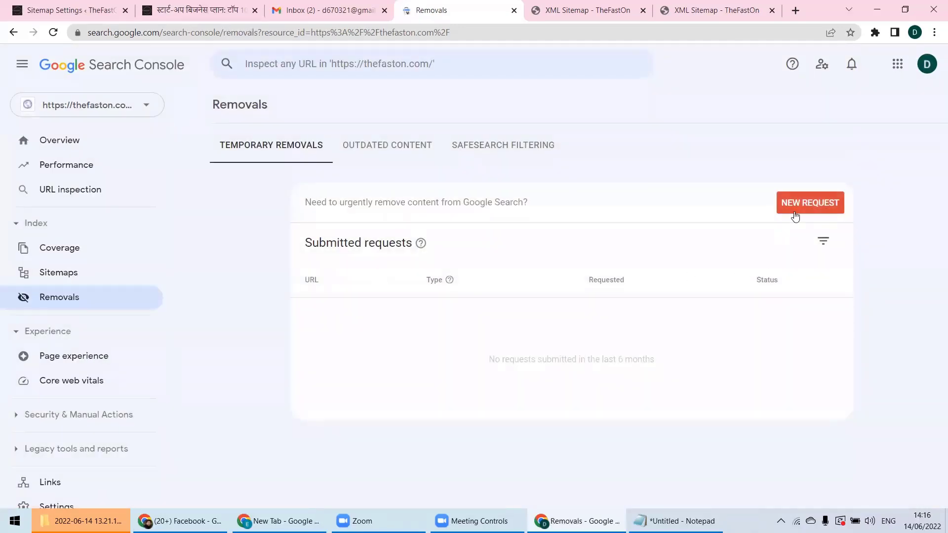
click(794, 205)
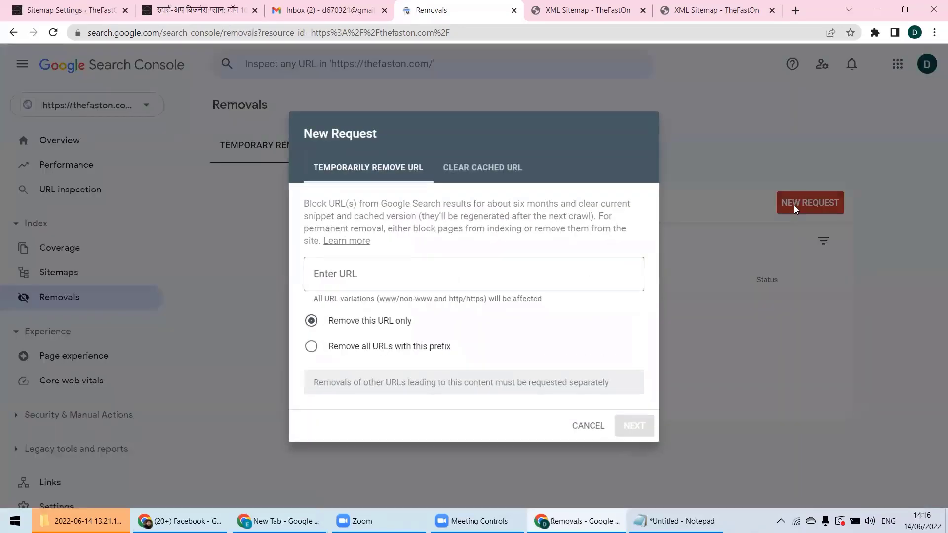
click(379, 284)
Open the startup-business-plan-tips post from the post sitemap, close its Rank Math score bar and copy the page's URL
click(601, 12)
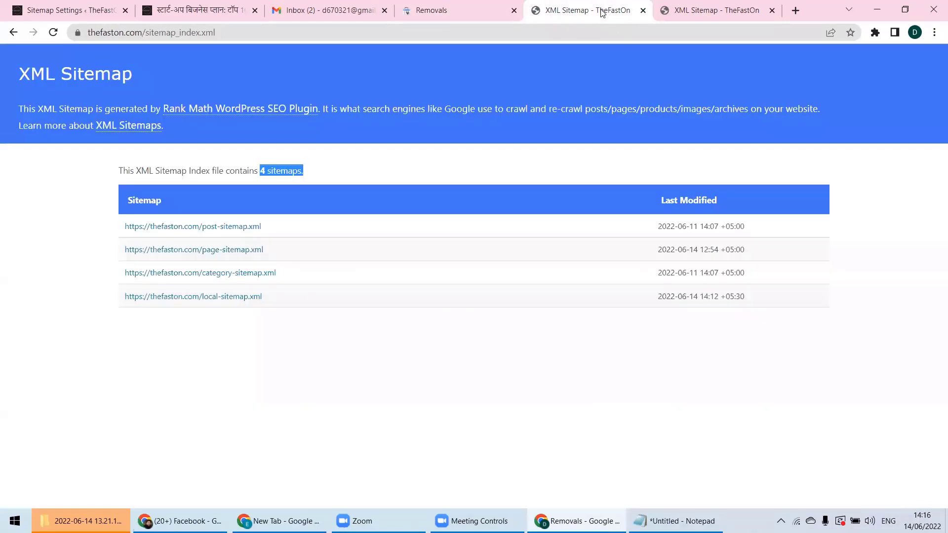
click(711, 7)
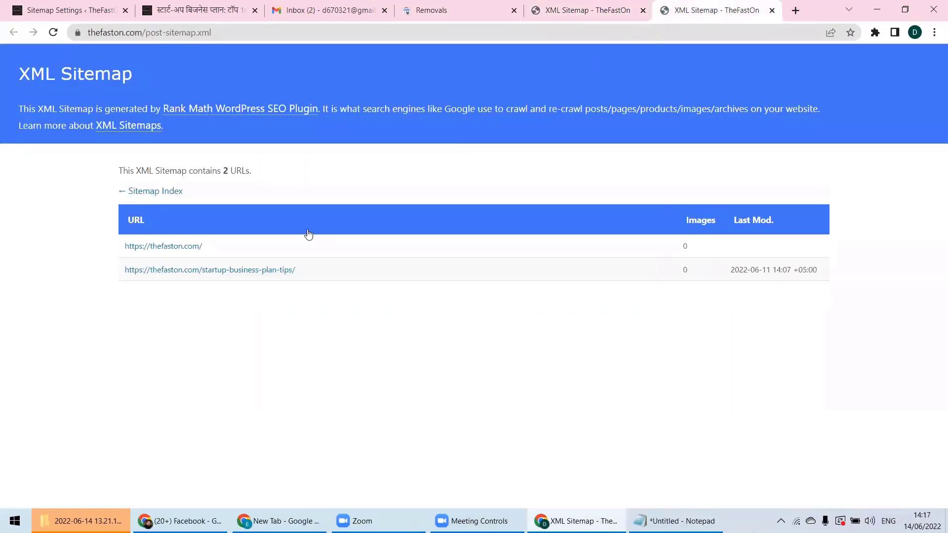
click(256, 275)
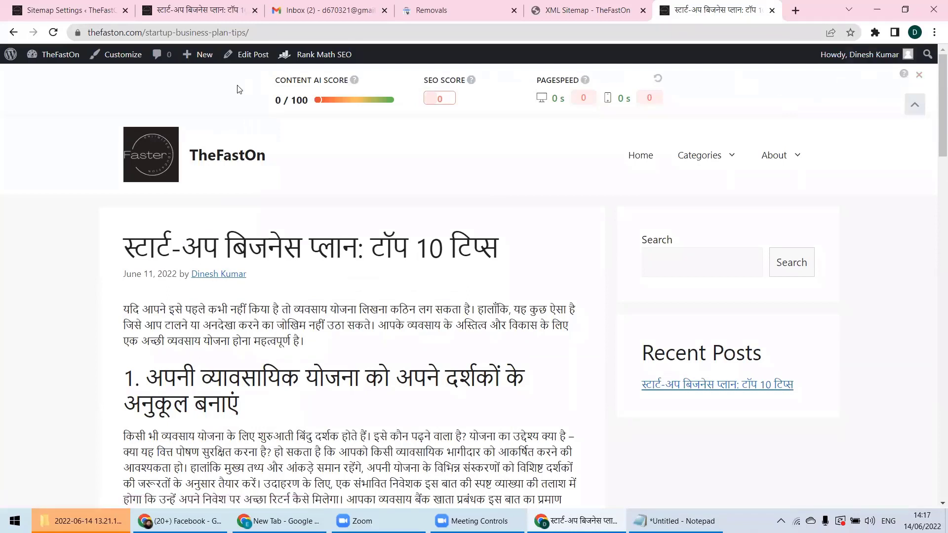
click(920, 78)
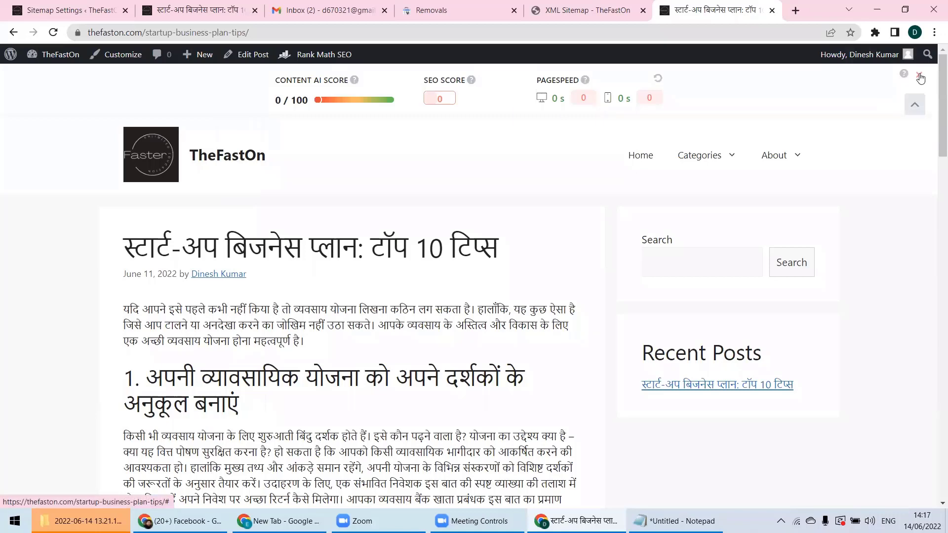
click(549, 127)
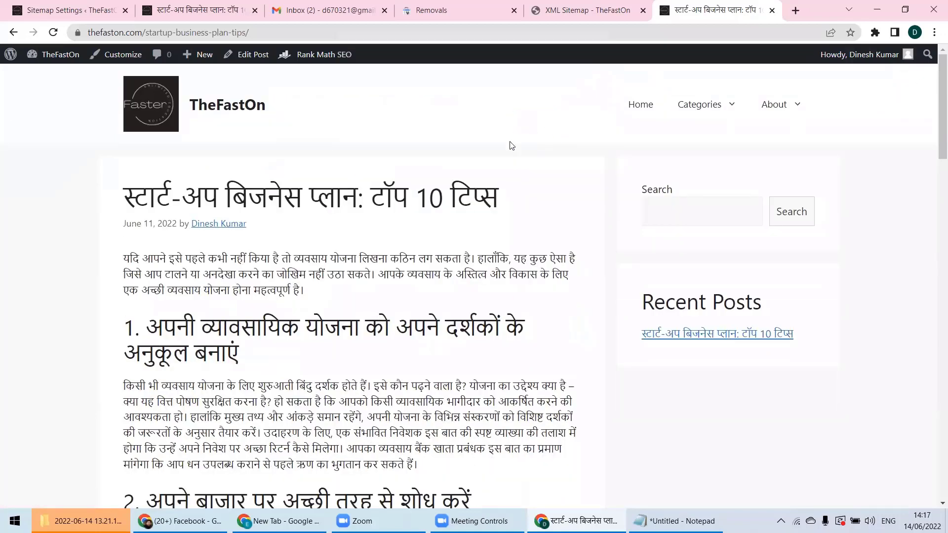
click(350, 34)
right_click(351, 33)
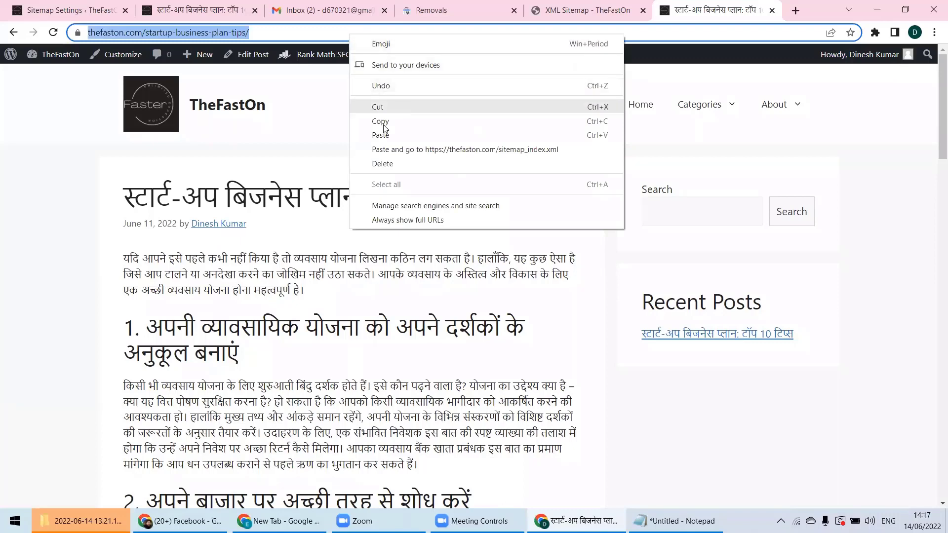
click(382, 119)
click(344, 10)
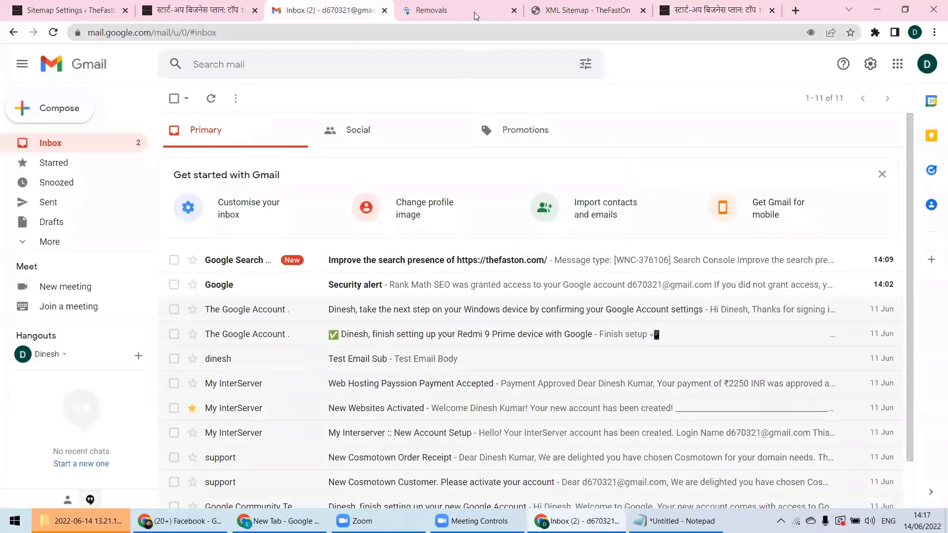
click(475, 13)
right_click(366, 279)
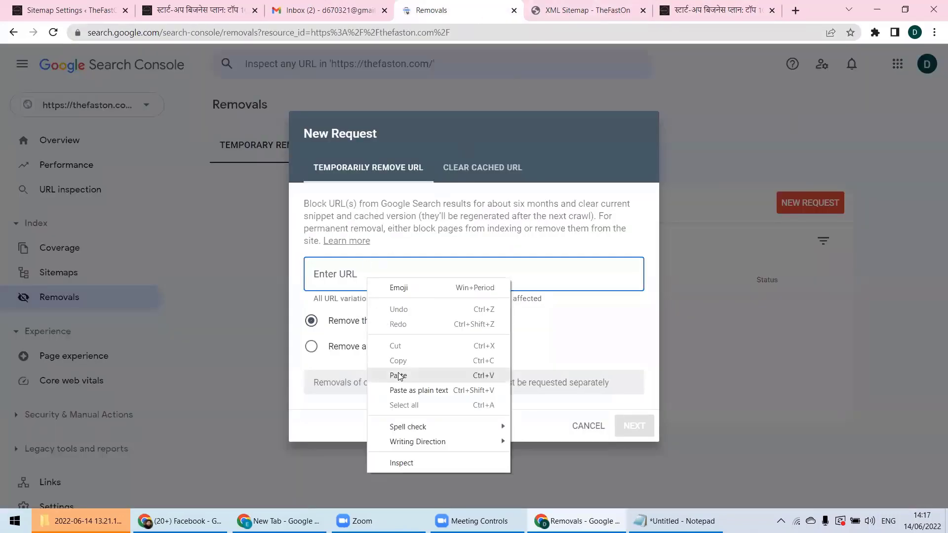
click(393, 375)
click(635, 425)
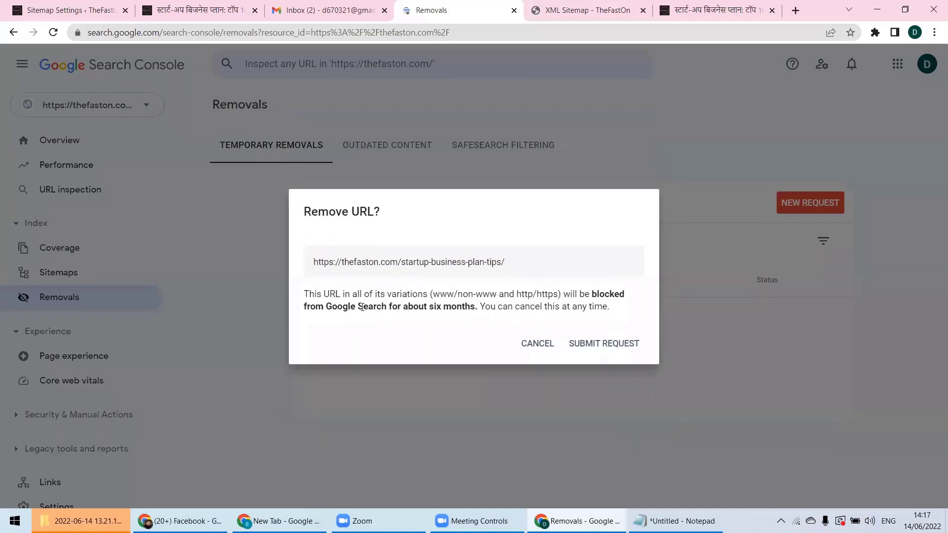
drag(597, 294, 459, 309)
click(410, 306)
click(537, 343)
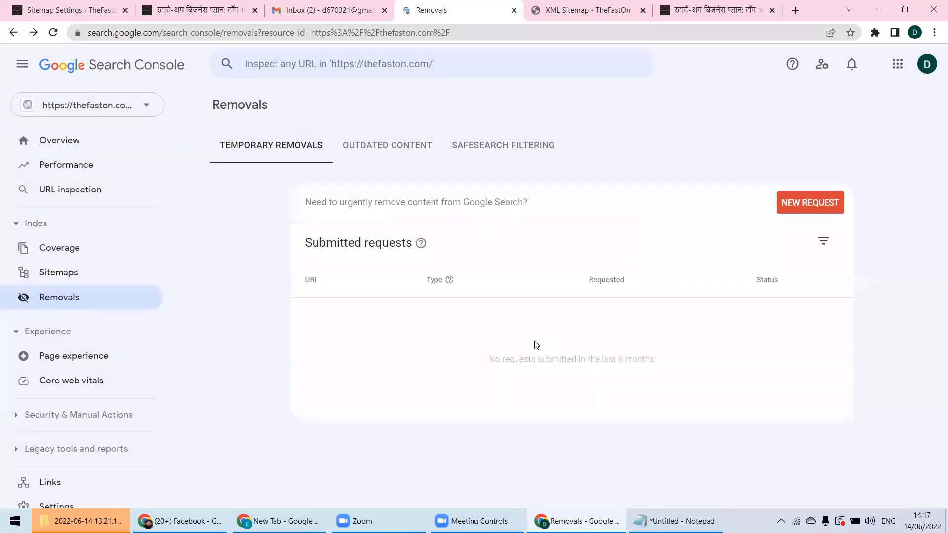
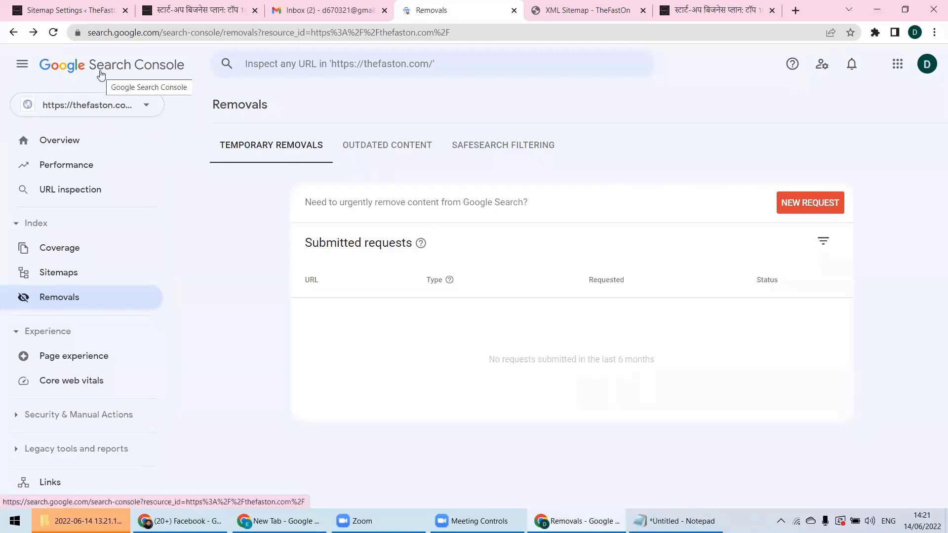
Revisit the Sitemaps and Removals pages, look over the other Search Console sections and open the Performance report
click(68, 275)
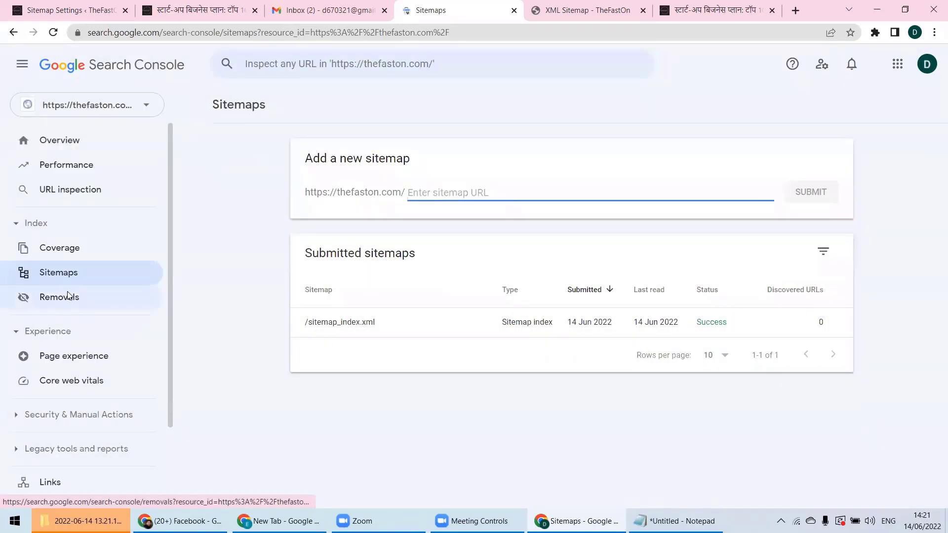
click(68, 296)
click(65, 273)
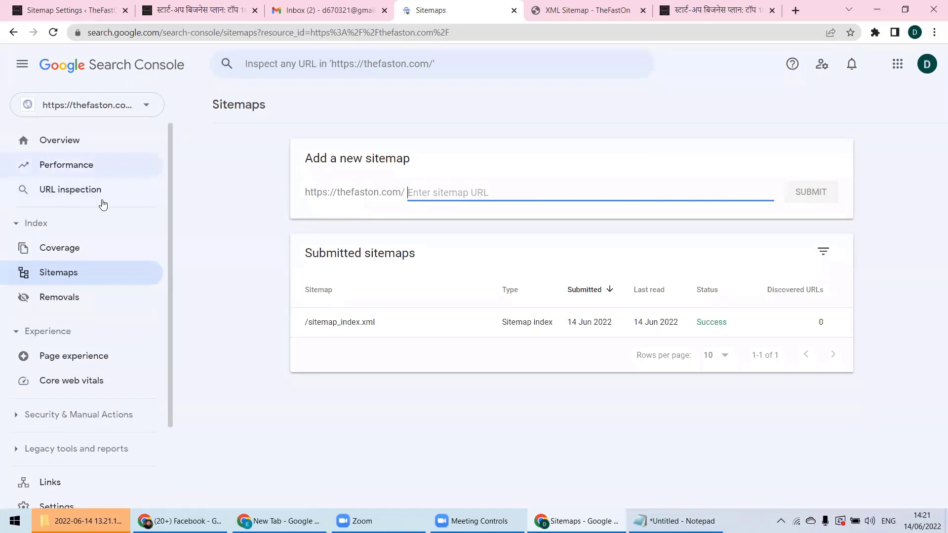
scroll(102, 227, down, 2)
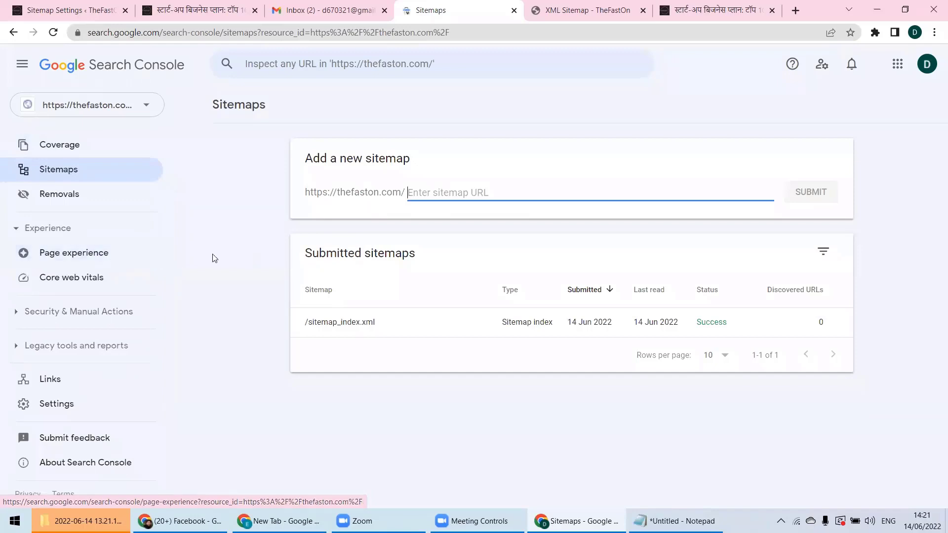
scroll(151, 241, up, 1)
scroll(149, 240, up, 2)
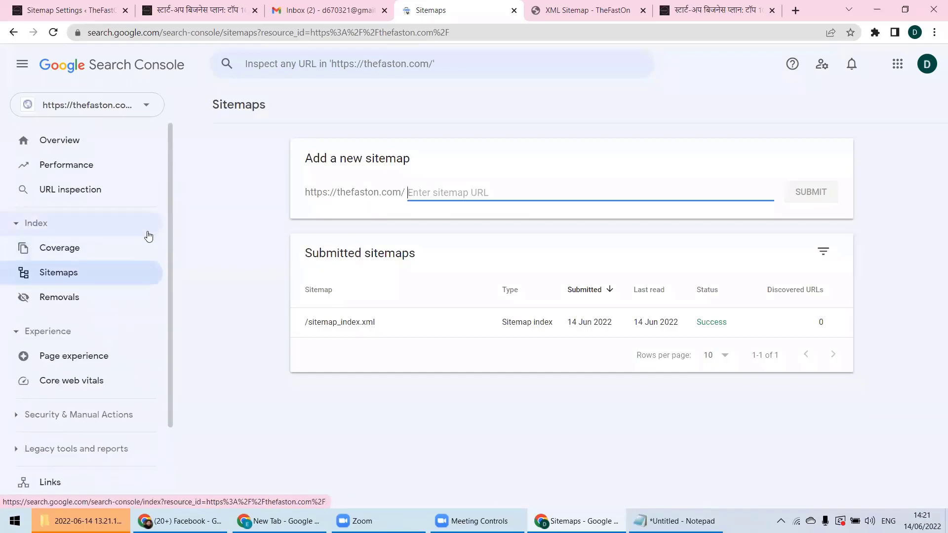
click(89, 168)
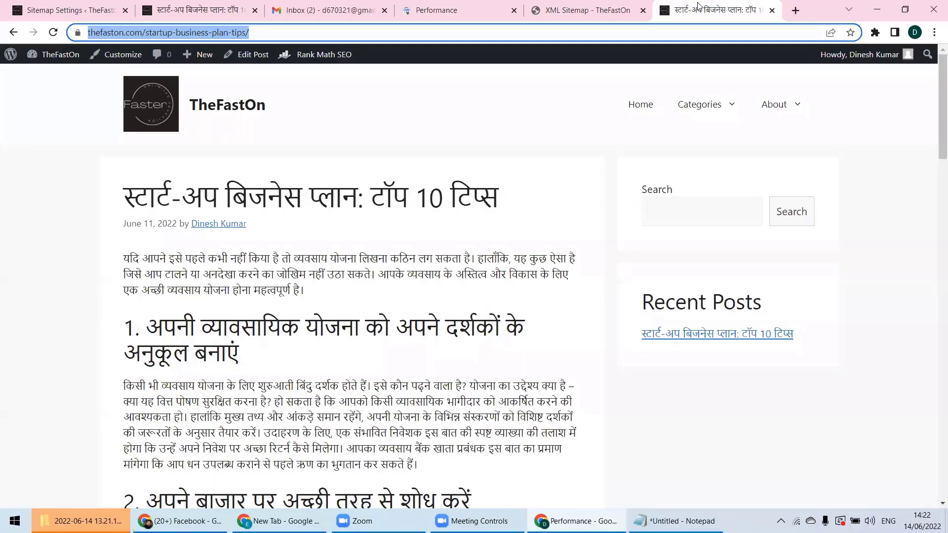
Switch to the startup-business-plan-tips post, close the Notepad document without saving and return to the post in the browser
click(706, 10)
click(464, 490)
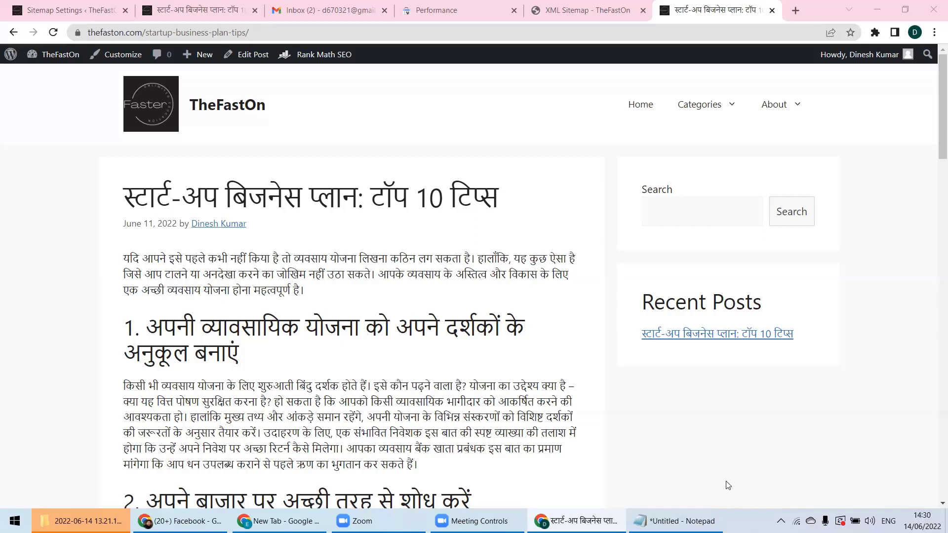
click(871, 11)
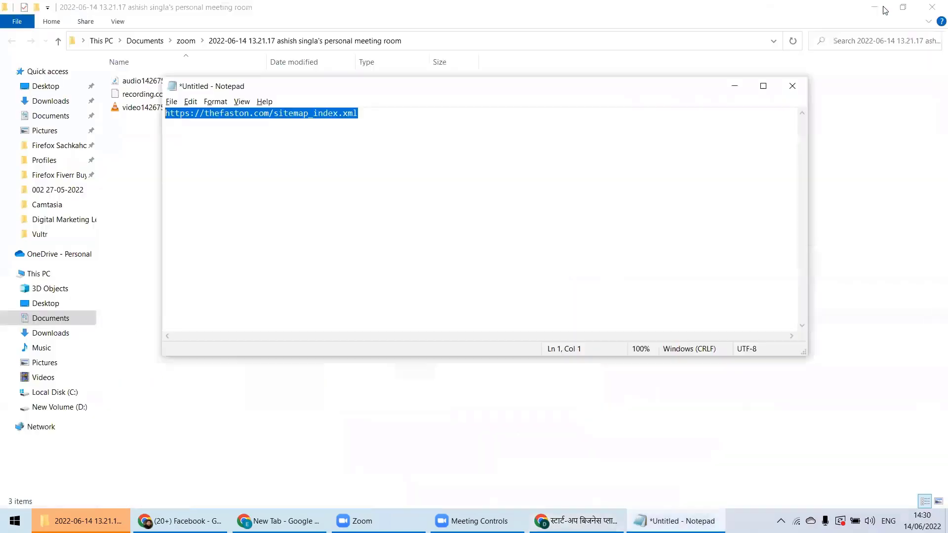
click(793, 86)
click(498, 261)
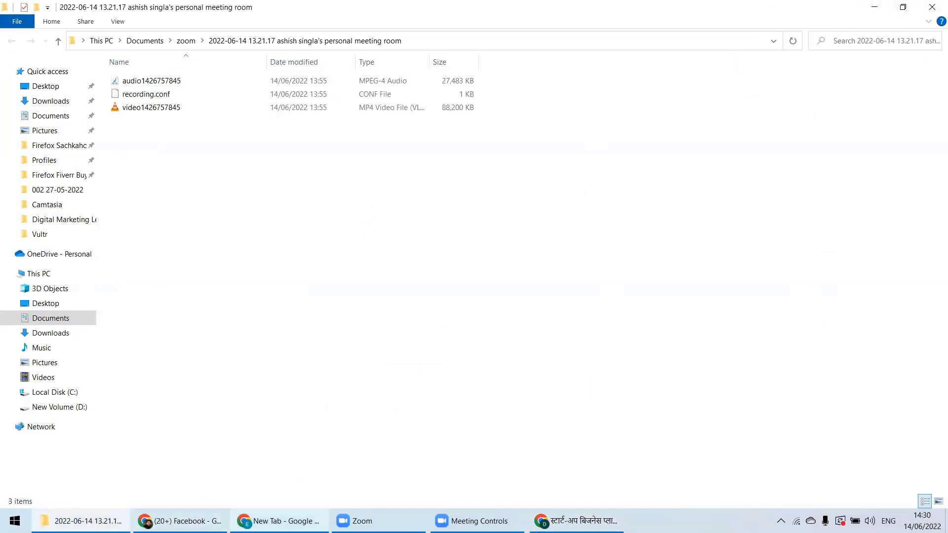
click(577, 521)
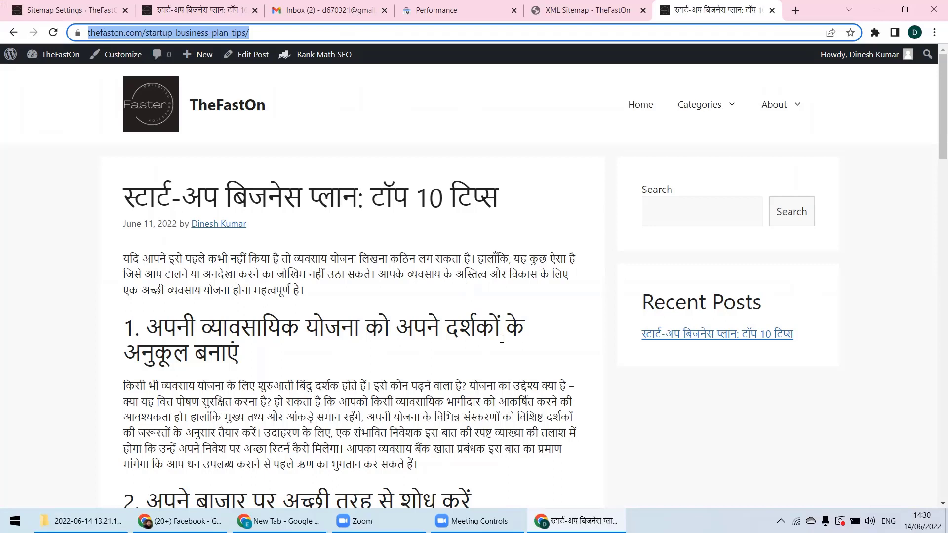
click(524, 483)
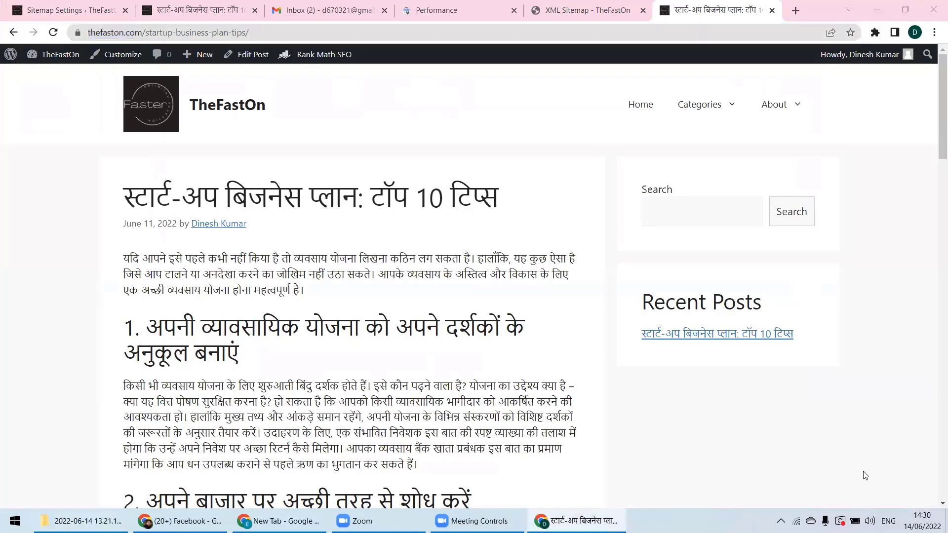